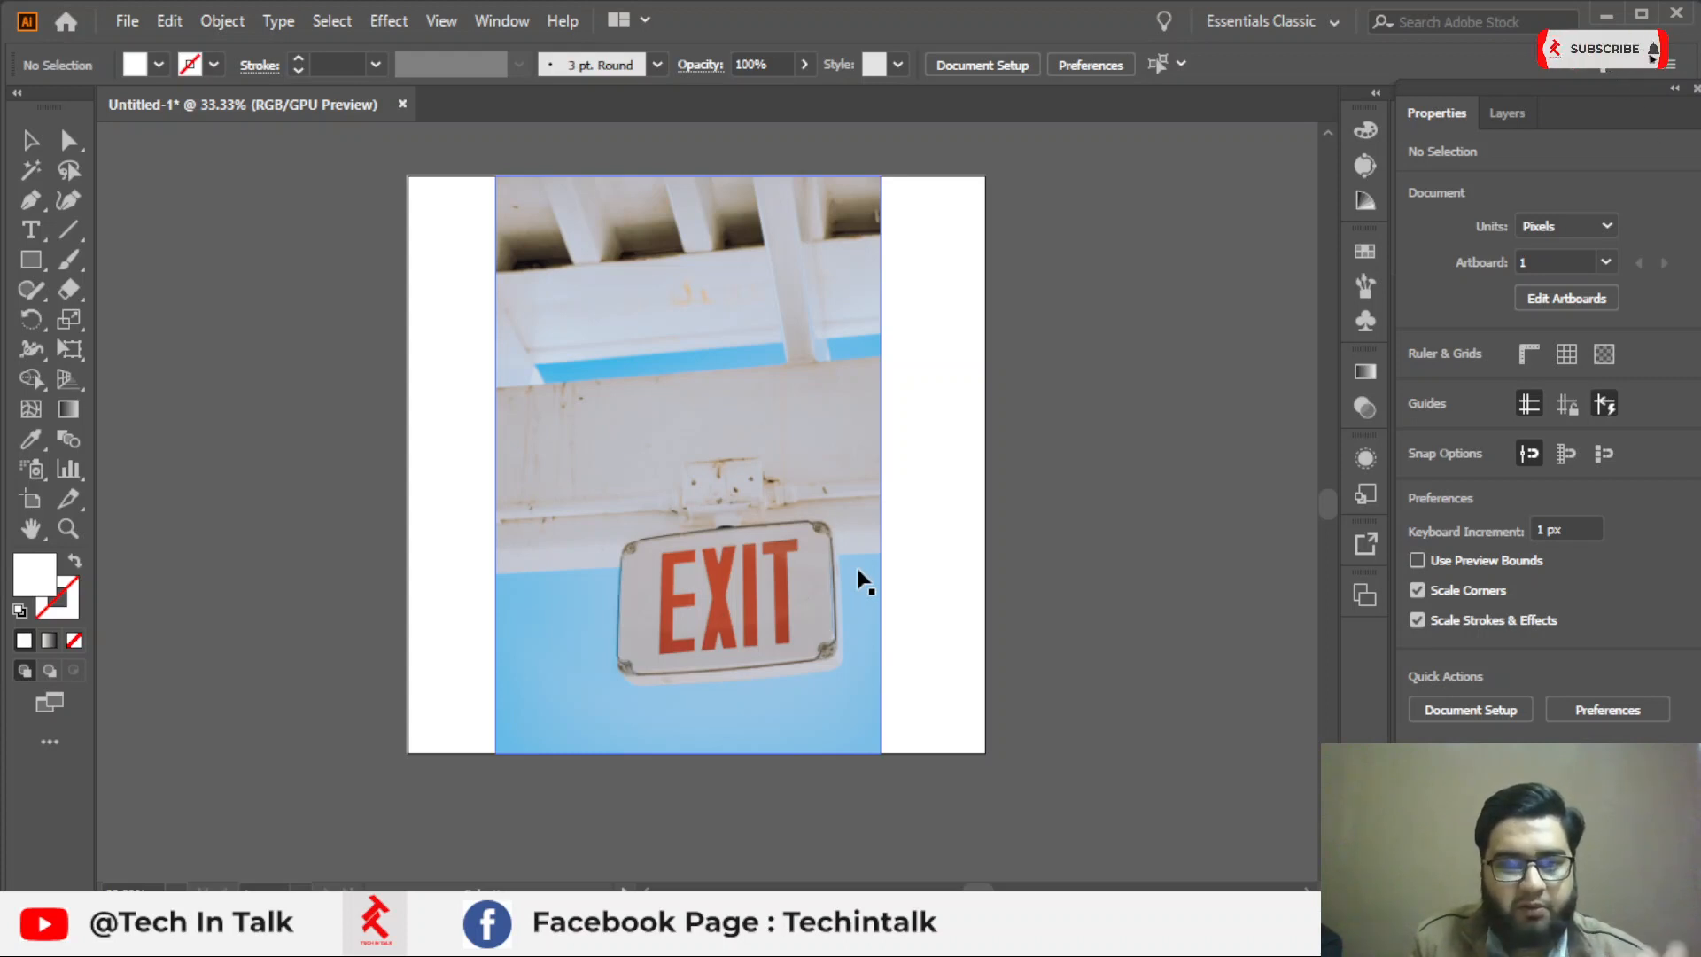
# Create a new 1000 x 1000 px RGB document and return to the Untitled-1 document with the EXIT sign photo.
pyautogui.keyDown('alt'); pyautogui.scroll(1, 723, 583); pyautogui.keyUp('alt')
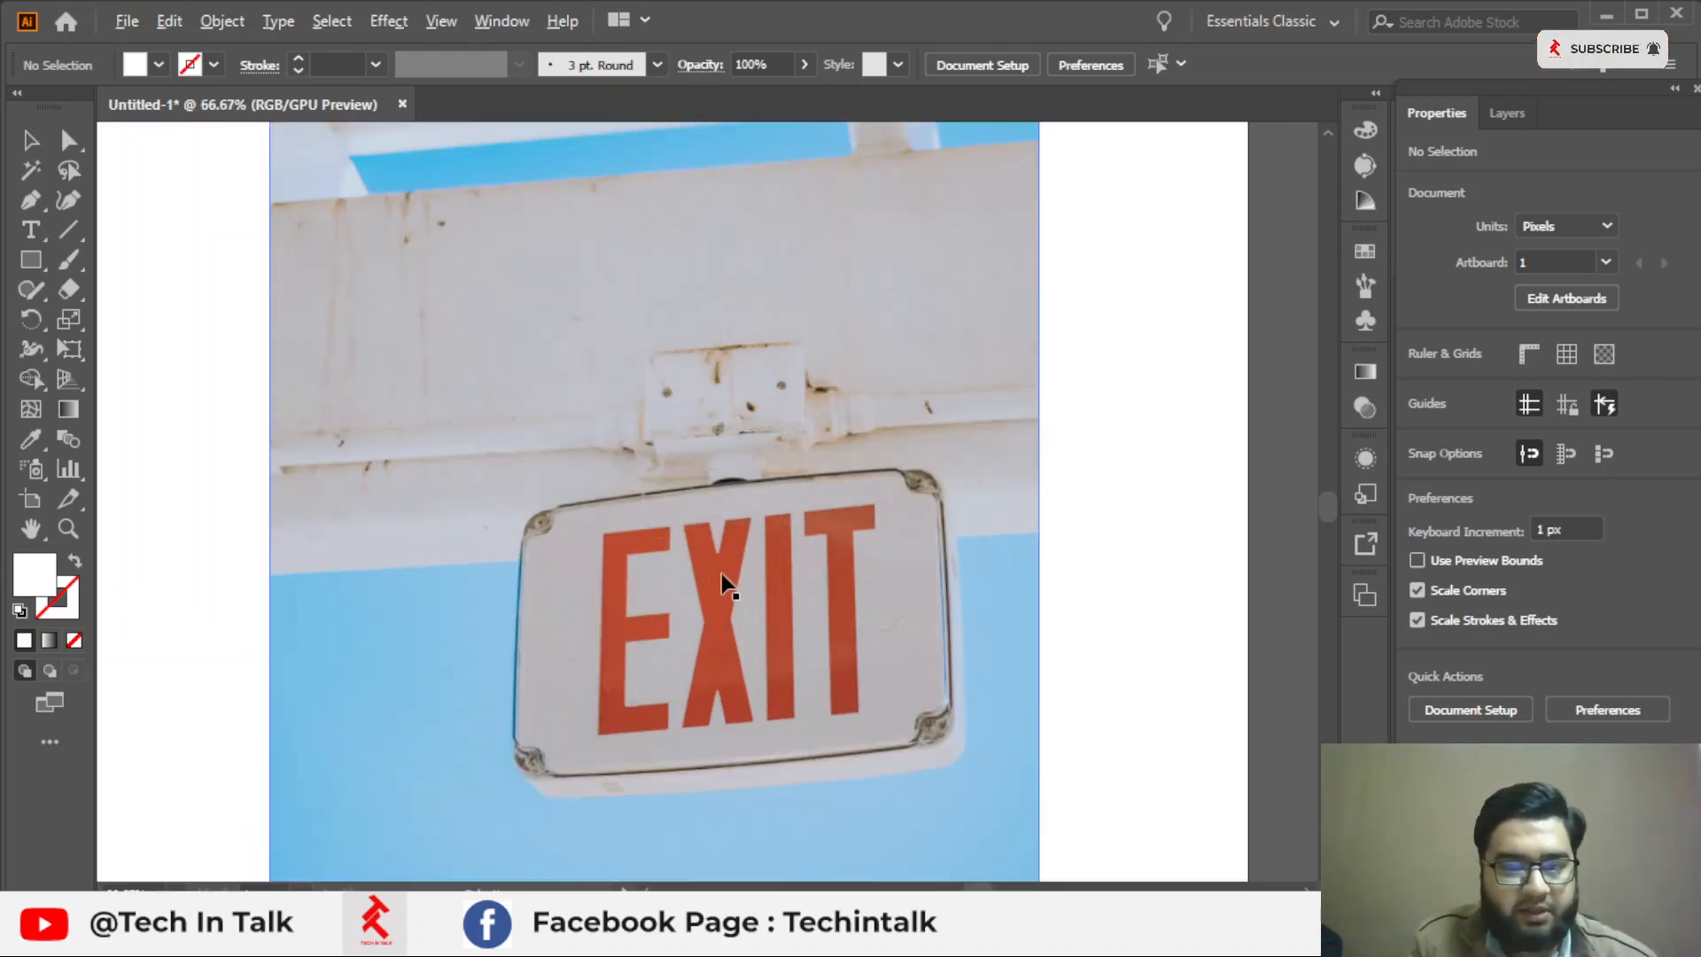
pyautogui.click(127, 21)
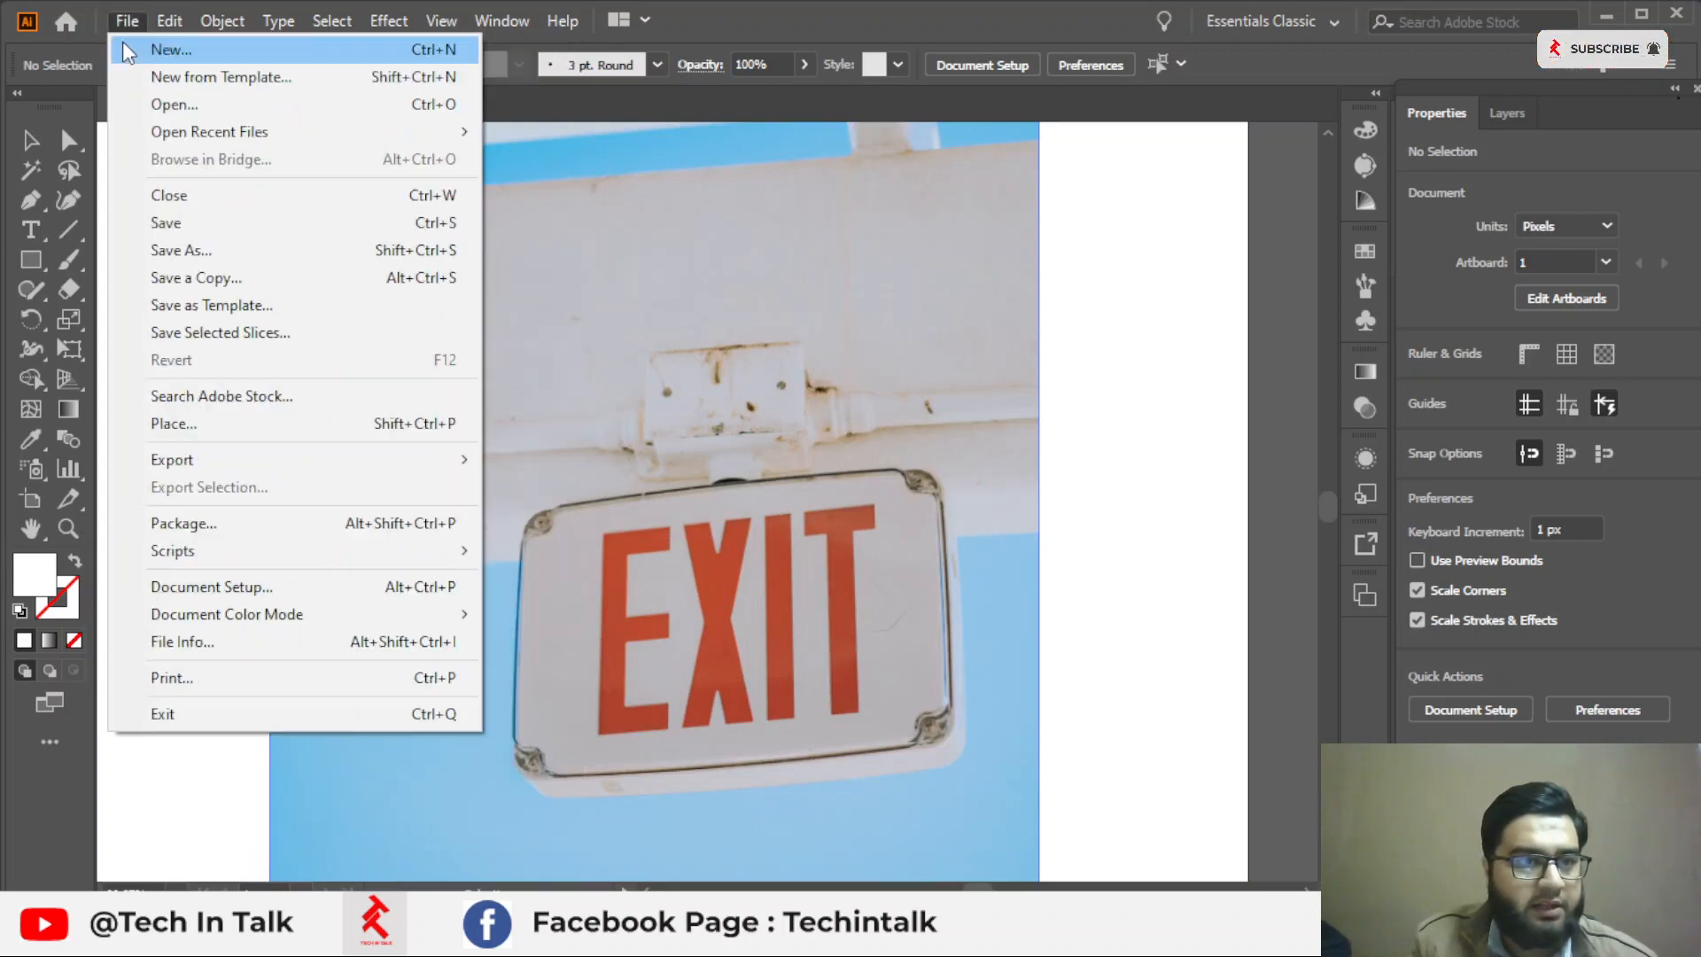
pyautogui.press('Escape')
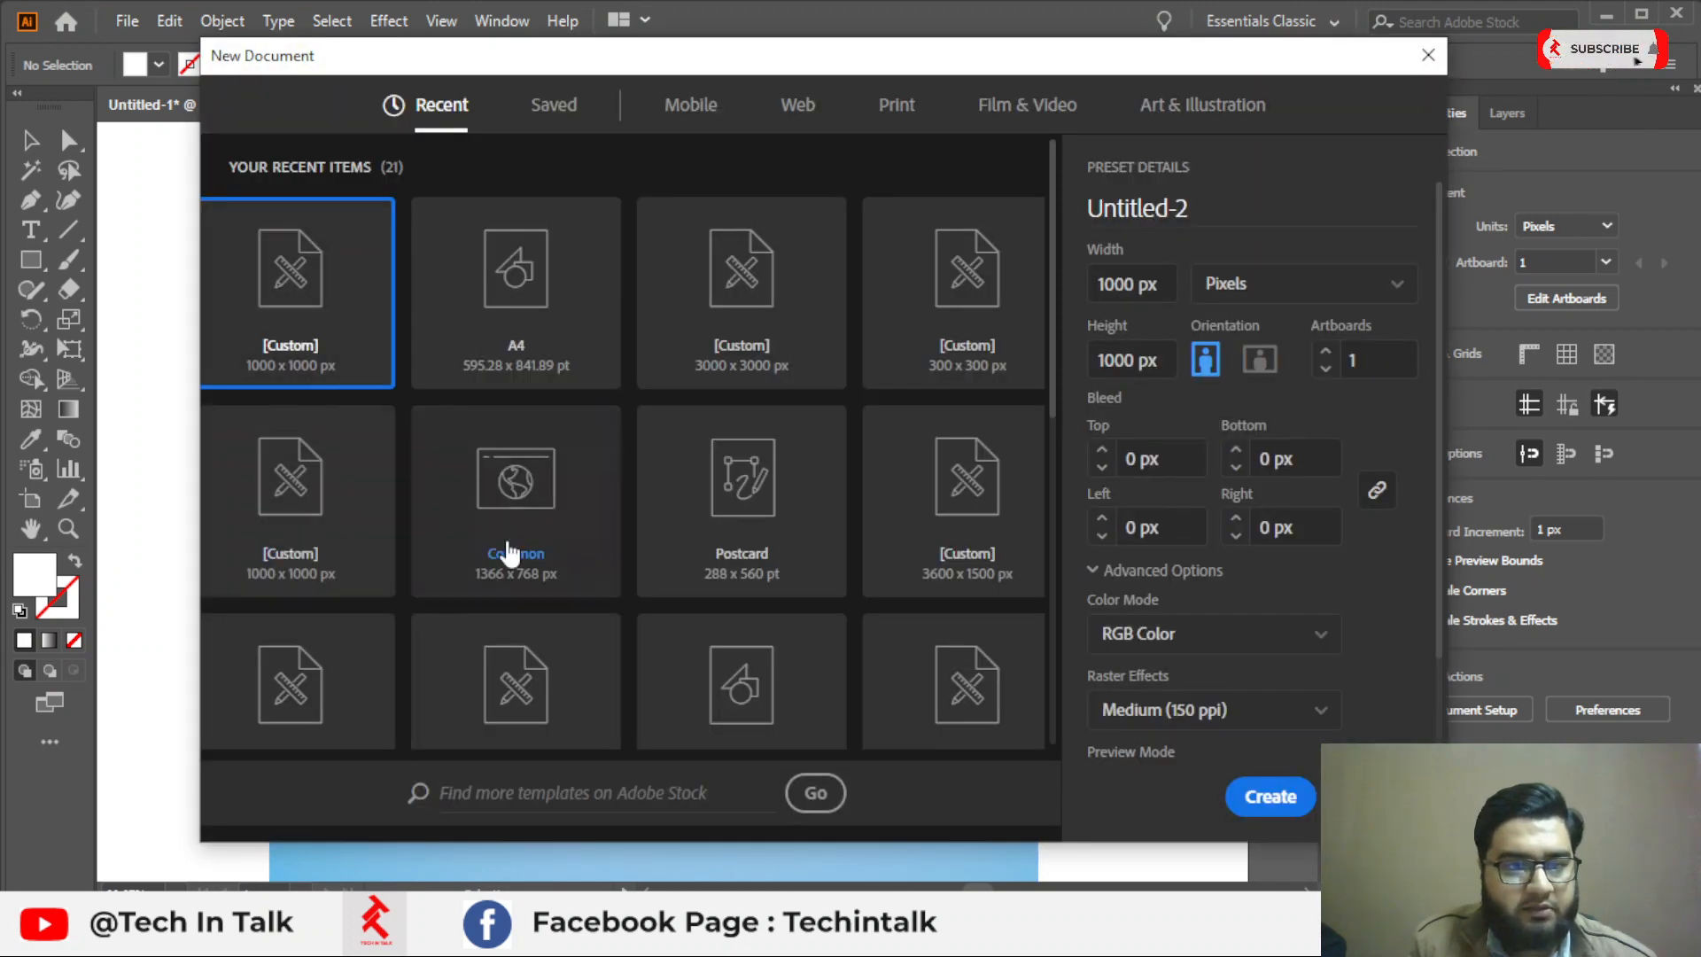
pyautogui.click(1267, 797)
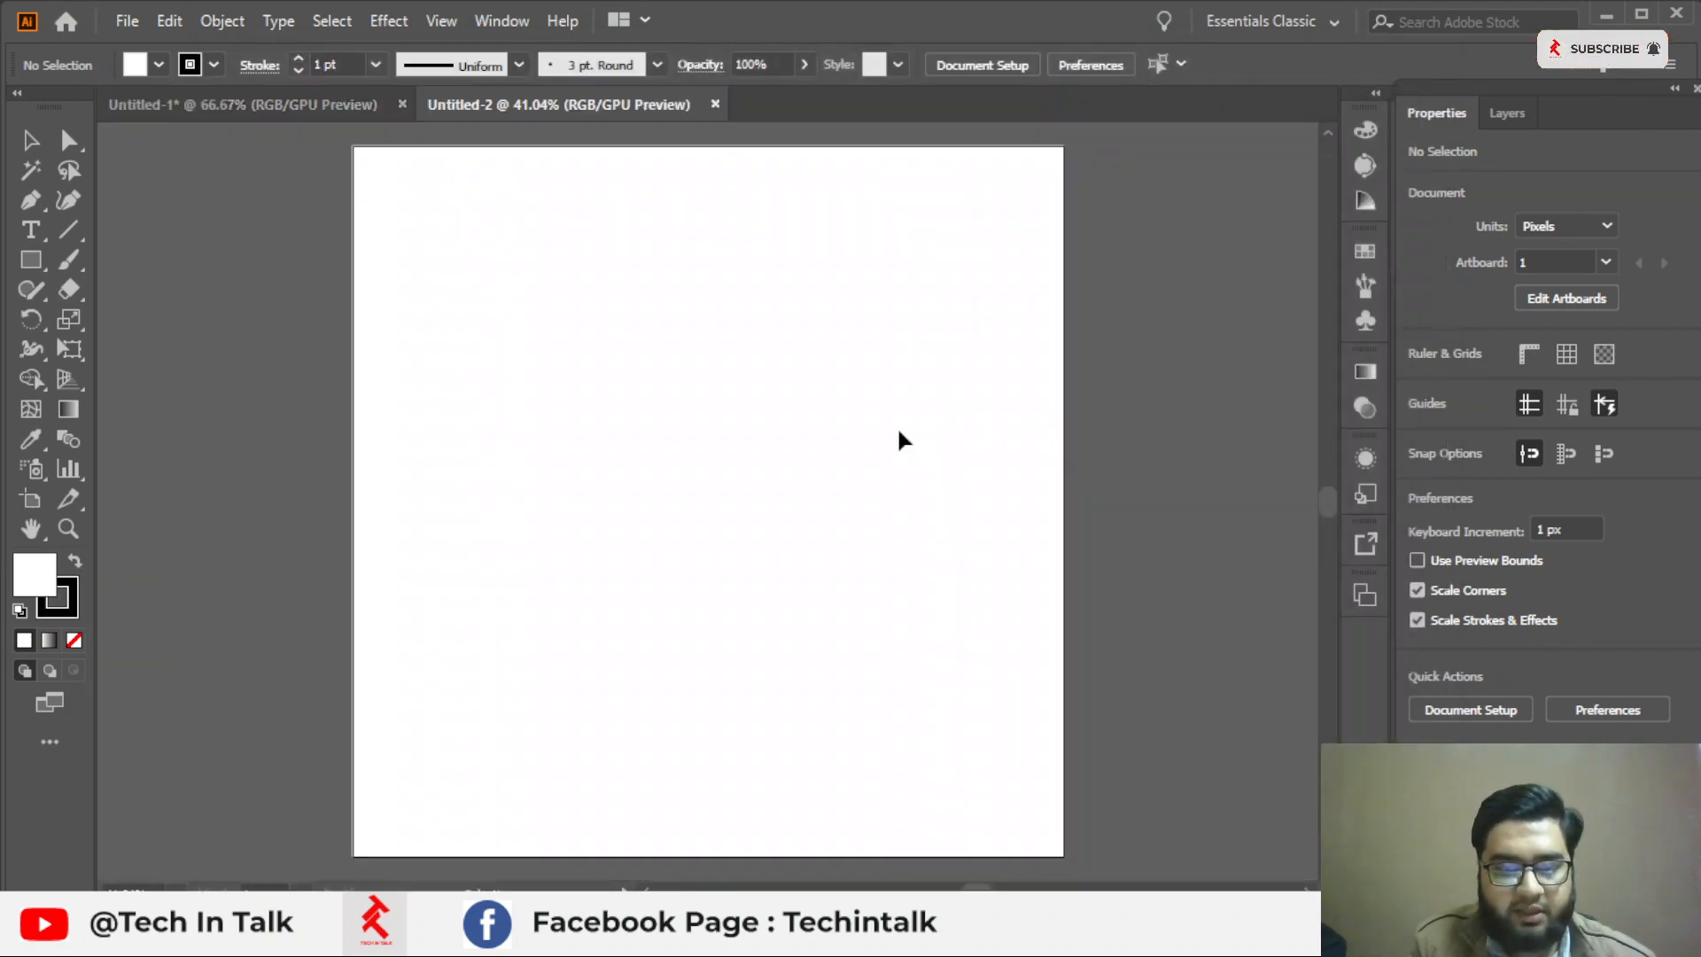
pyautogui.click(273, 104)
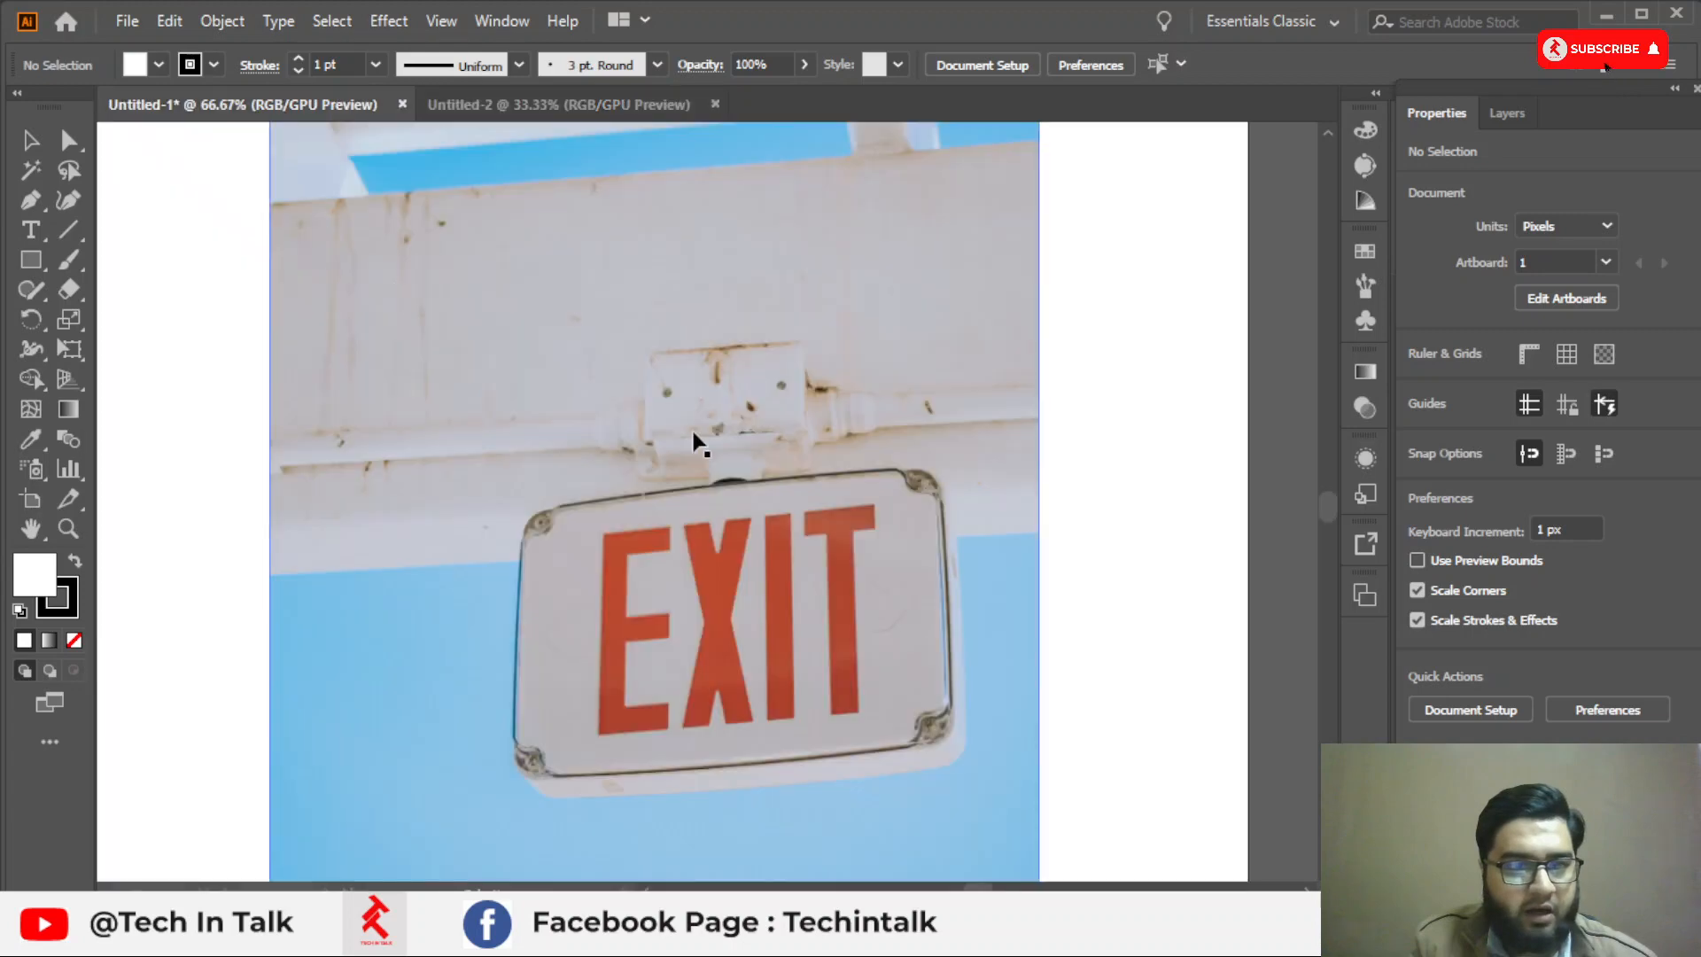
# Lock the photo in Layer 1 so it stays fixed while tracing.
pyautogui.hotkey('ctrl', '1')
pyautogui.scroll(-1, 774, 609)
pyautogui.moveTo(774, 603); pyautogui.dragTo(741, 549)
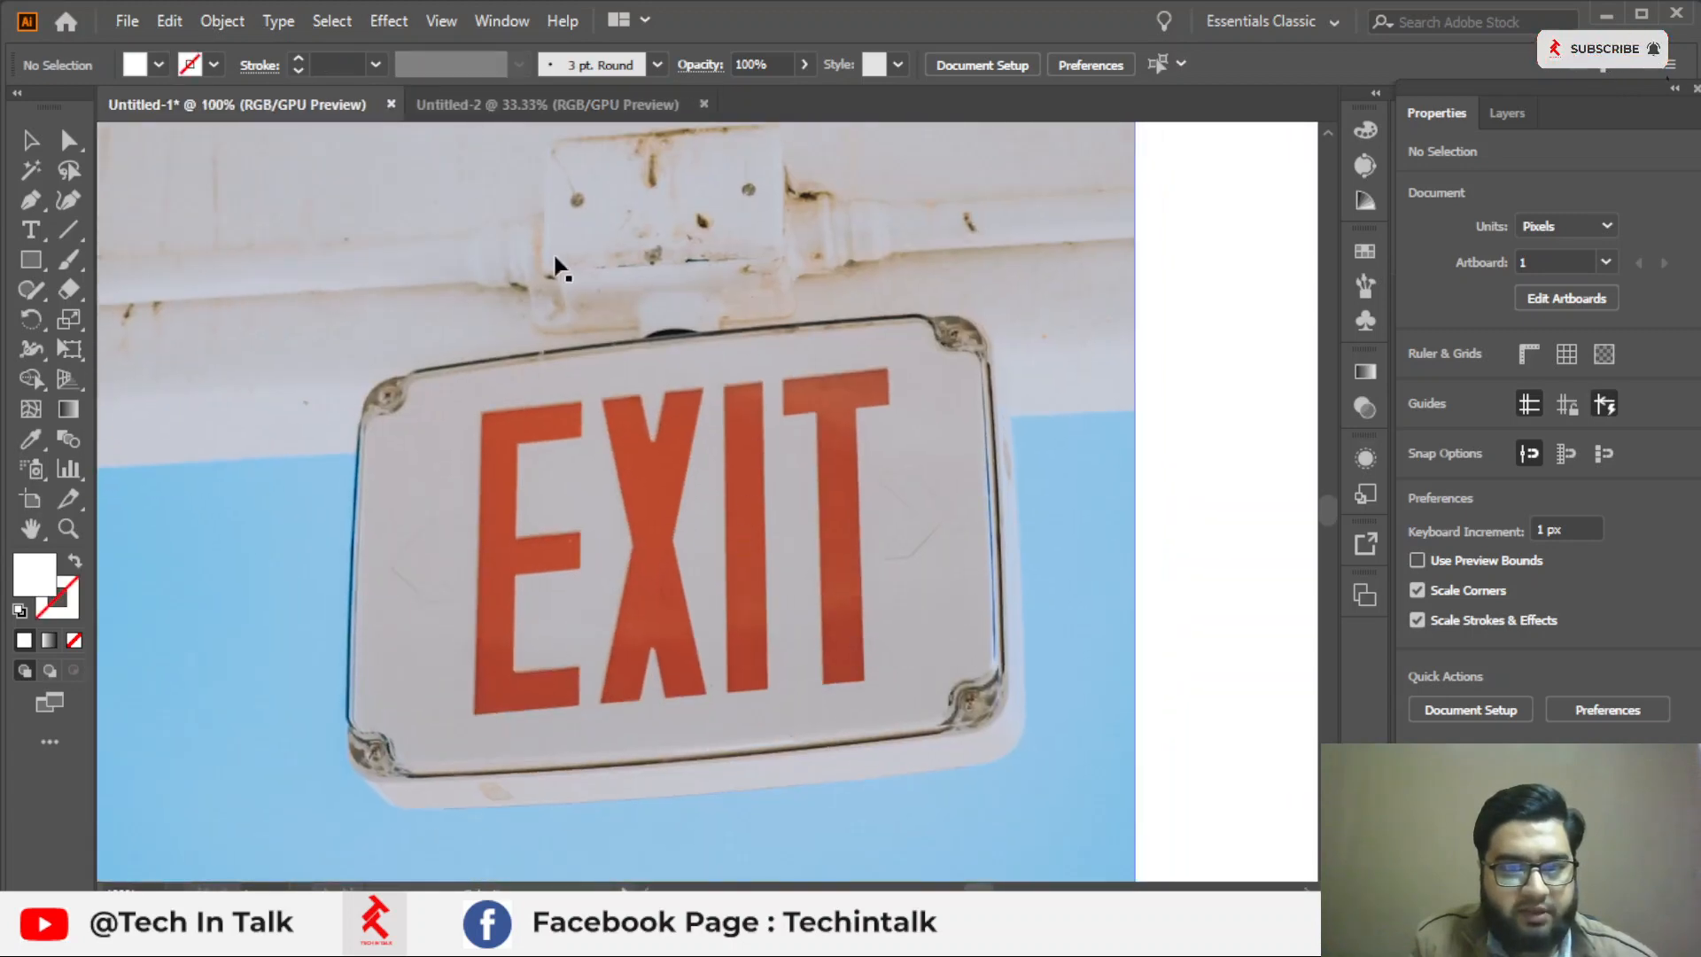
pyautogui.scroll(-4, 630, 377)
pyautogui.scroll(2, 757, 361)
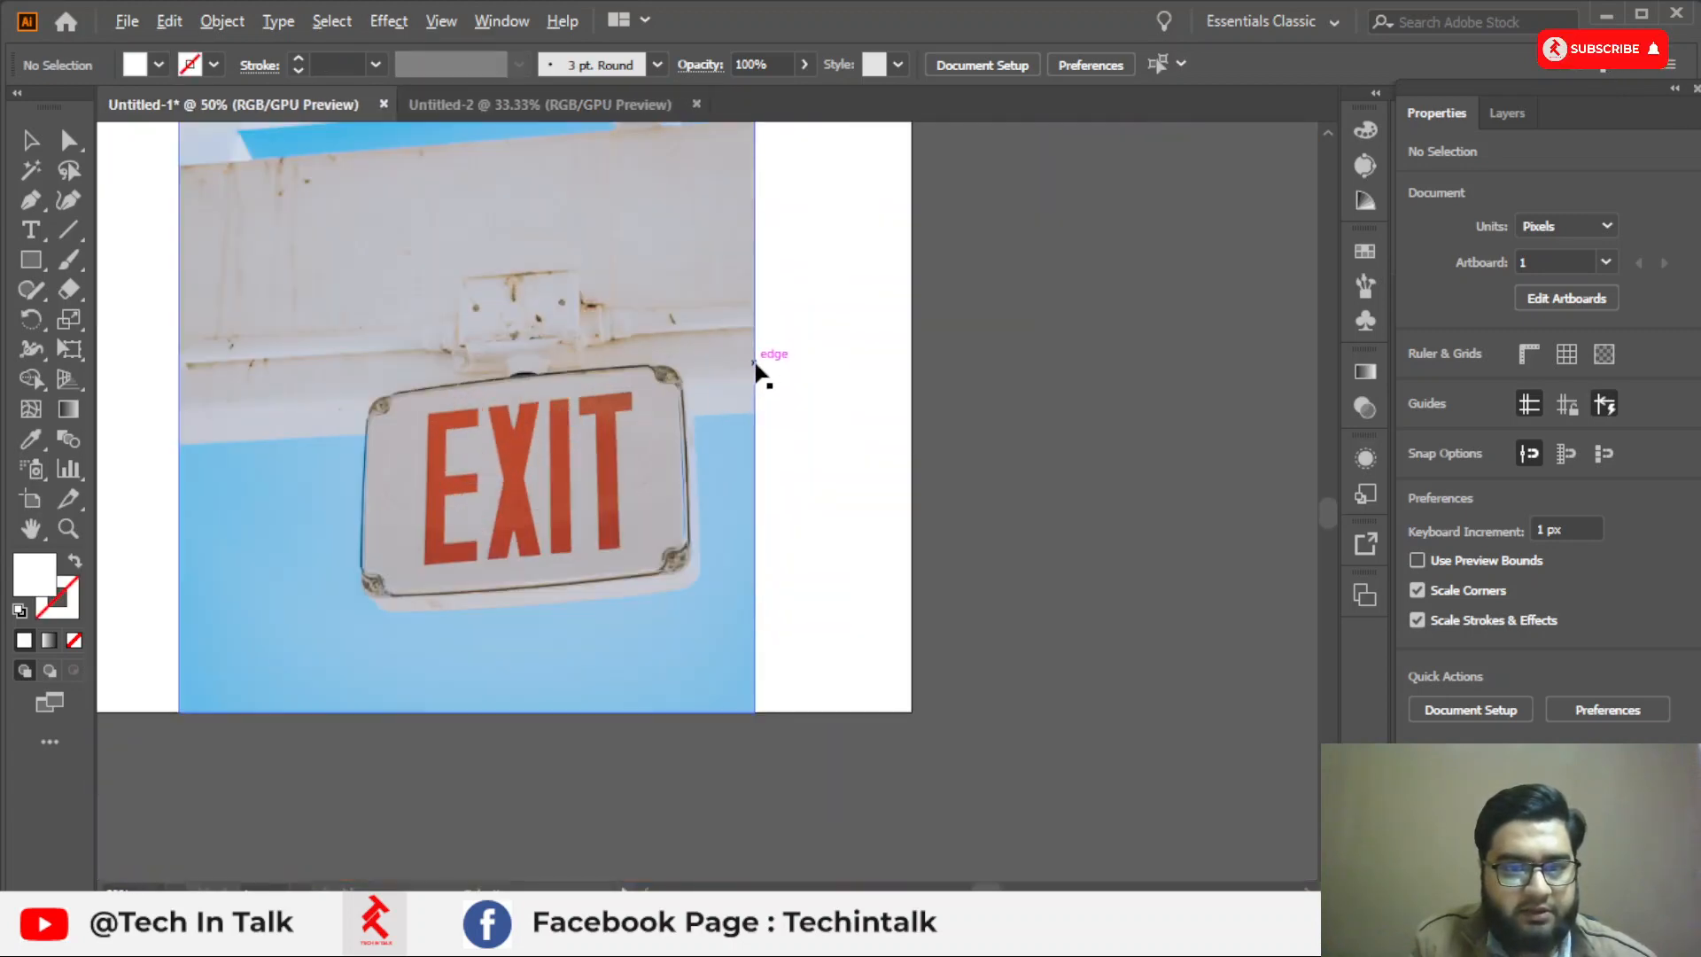
pyautogui.click(1508, 113)
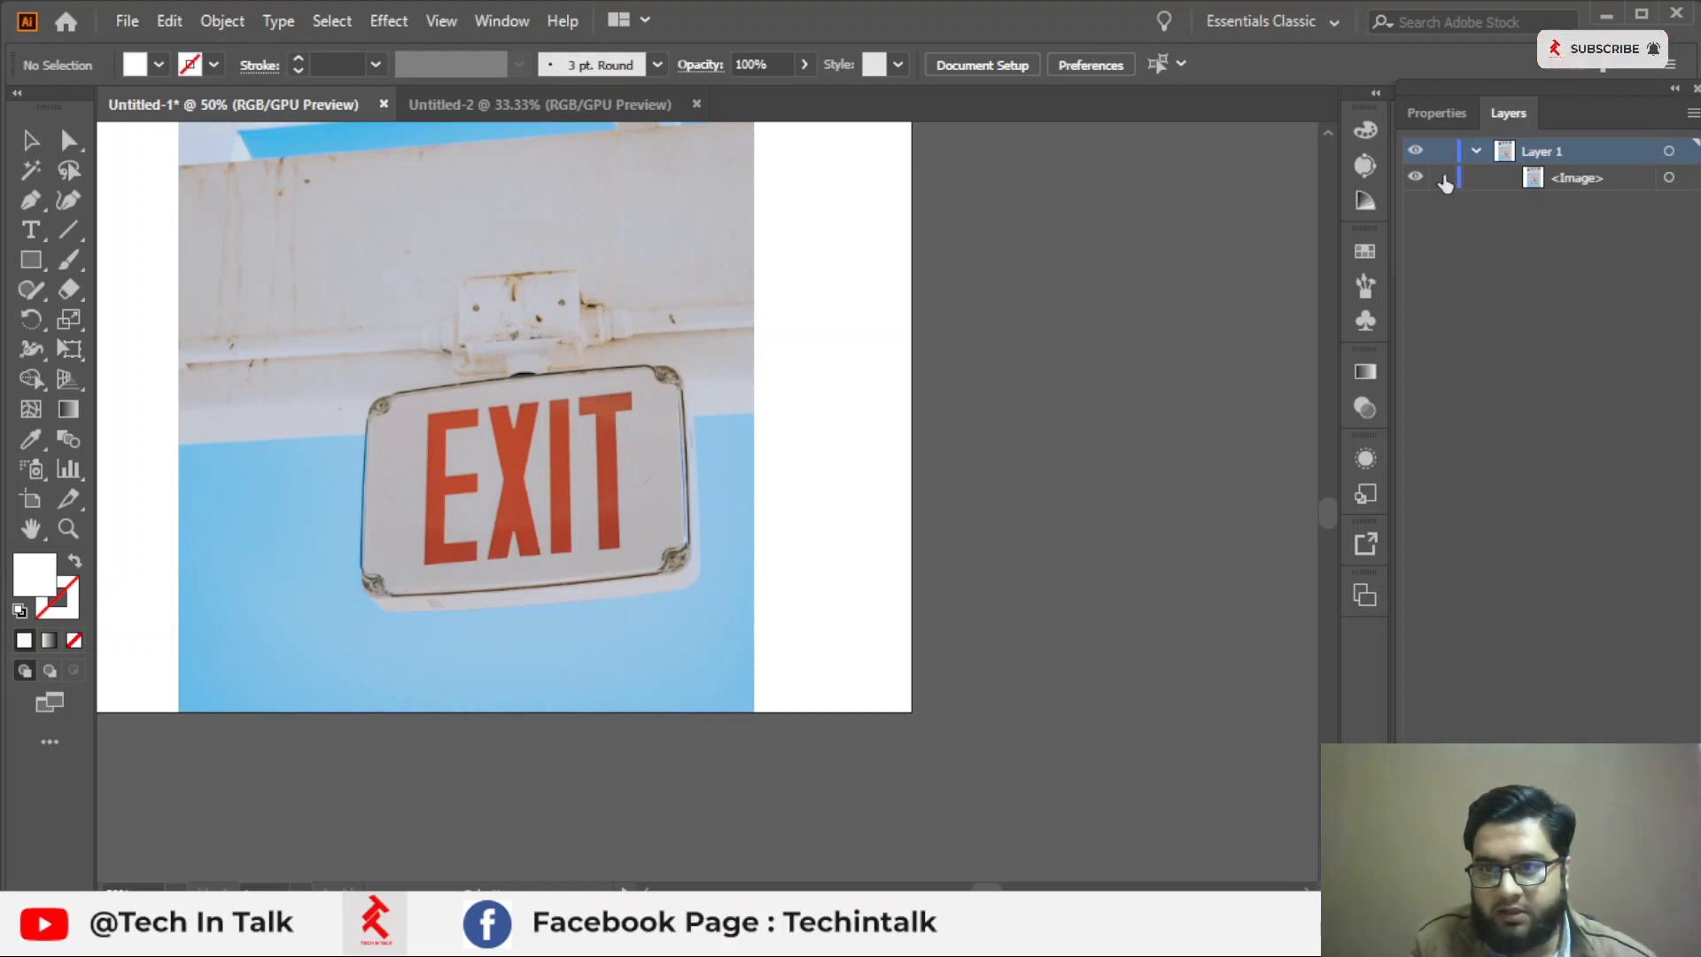
pyautogui.moveTo(526, 405); pyautogui.dragTo(749, 427)
# Start a Pen tool path at the sign's upper-left bracket and trace rightward along the upper edge of the dark frame line.
pyautogui.scroll(3, 673, 471)
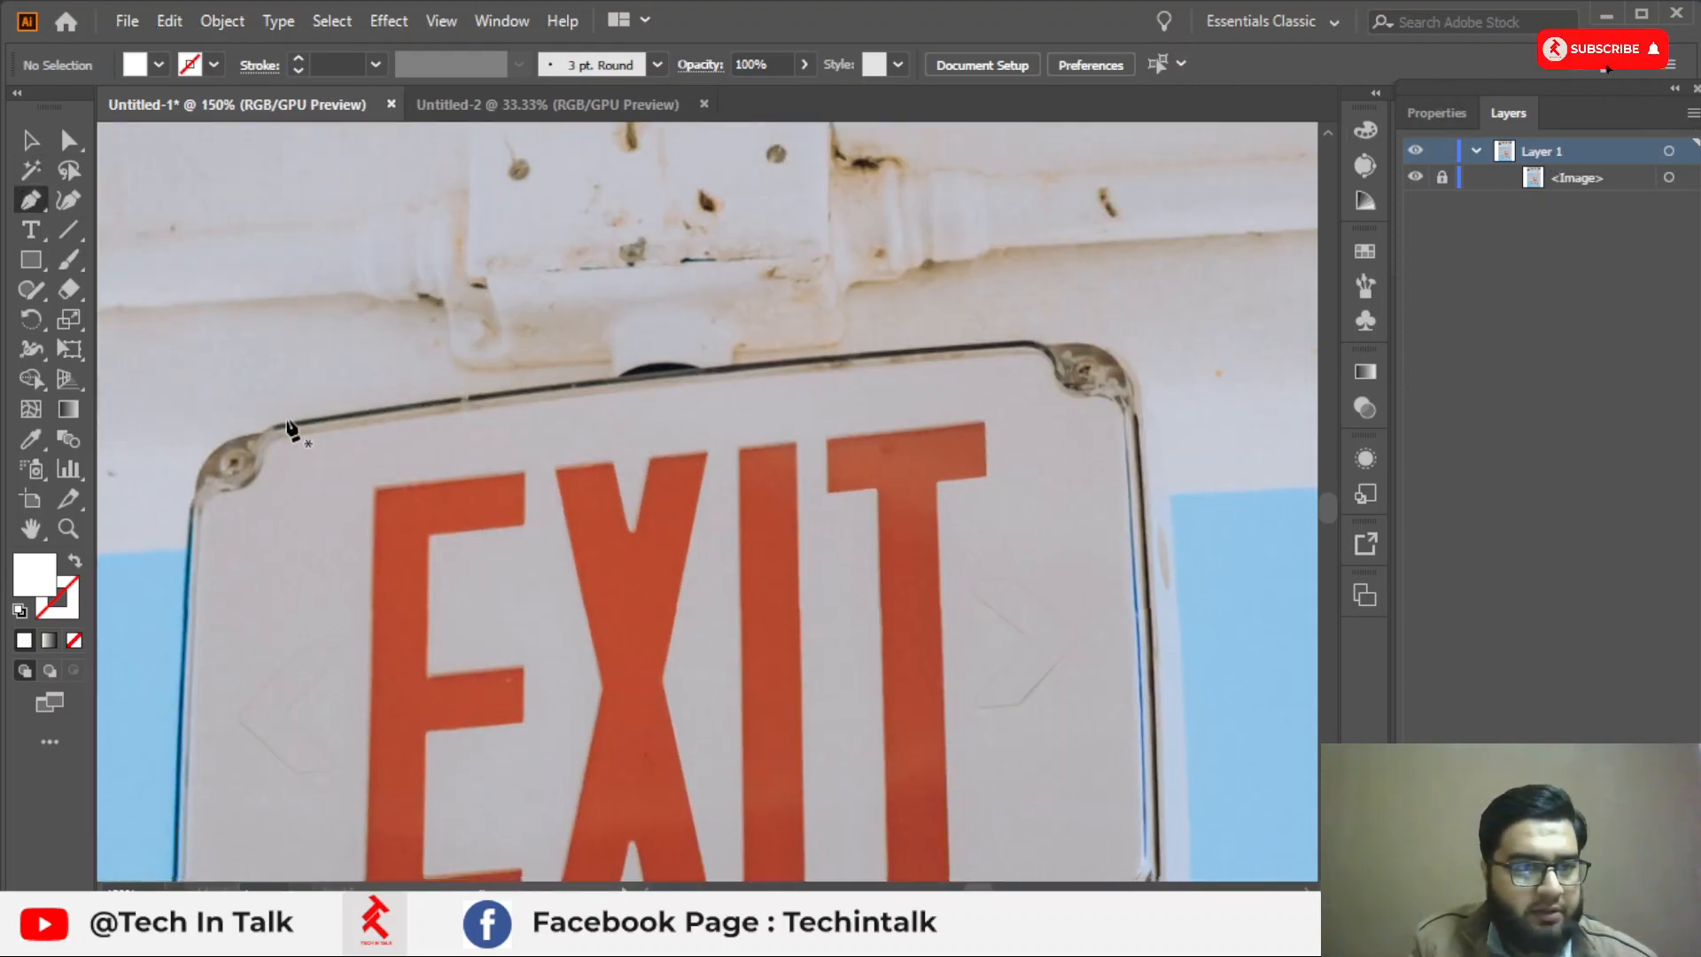
pyautogui.scroll(4, 283, 433)
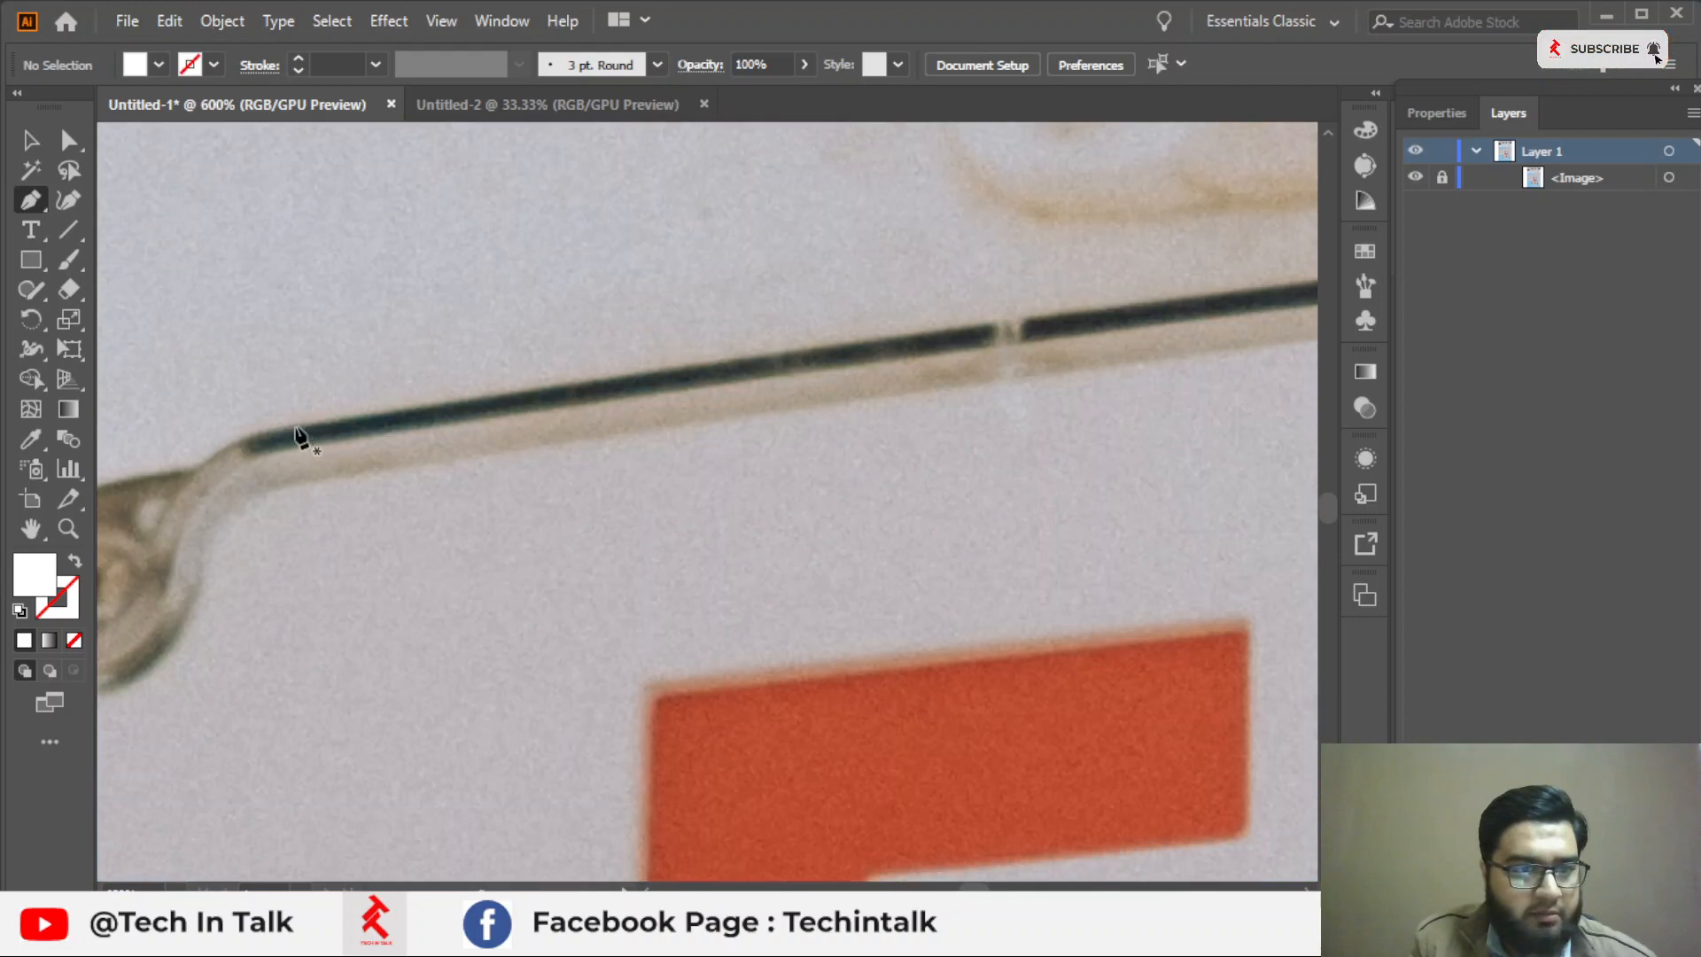
pyautogui.click(297, 434)
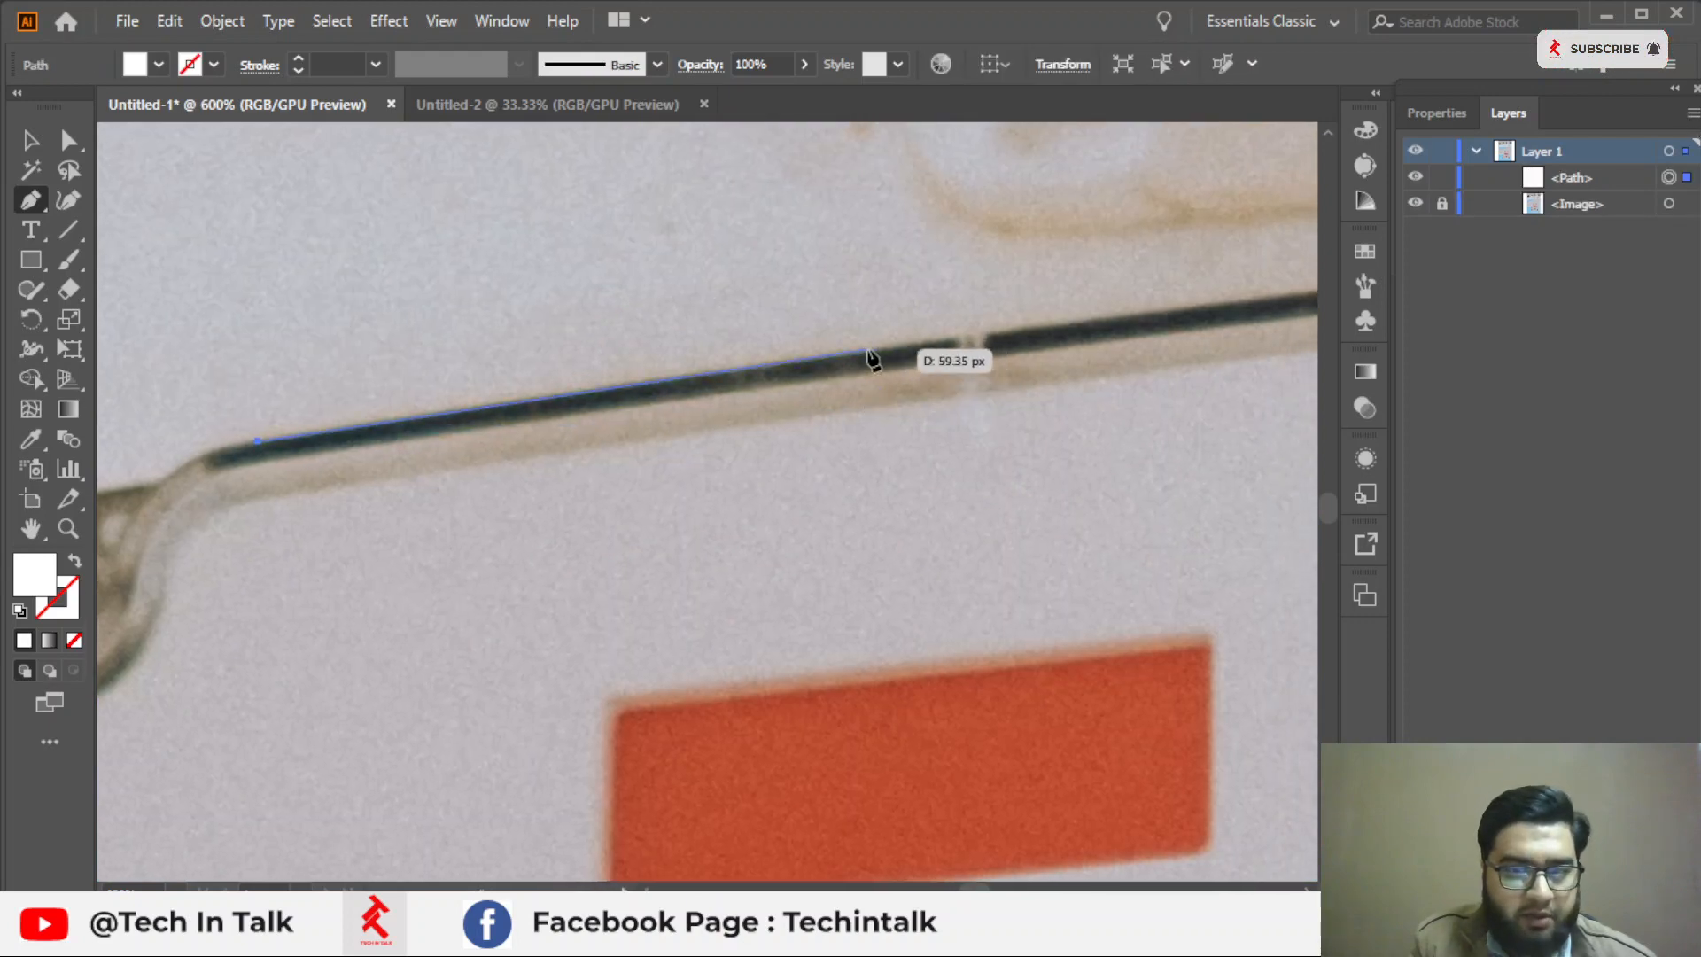
pyautogui.moveTo(868, 352); pyautogui.dragTo(1022, 331)
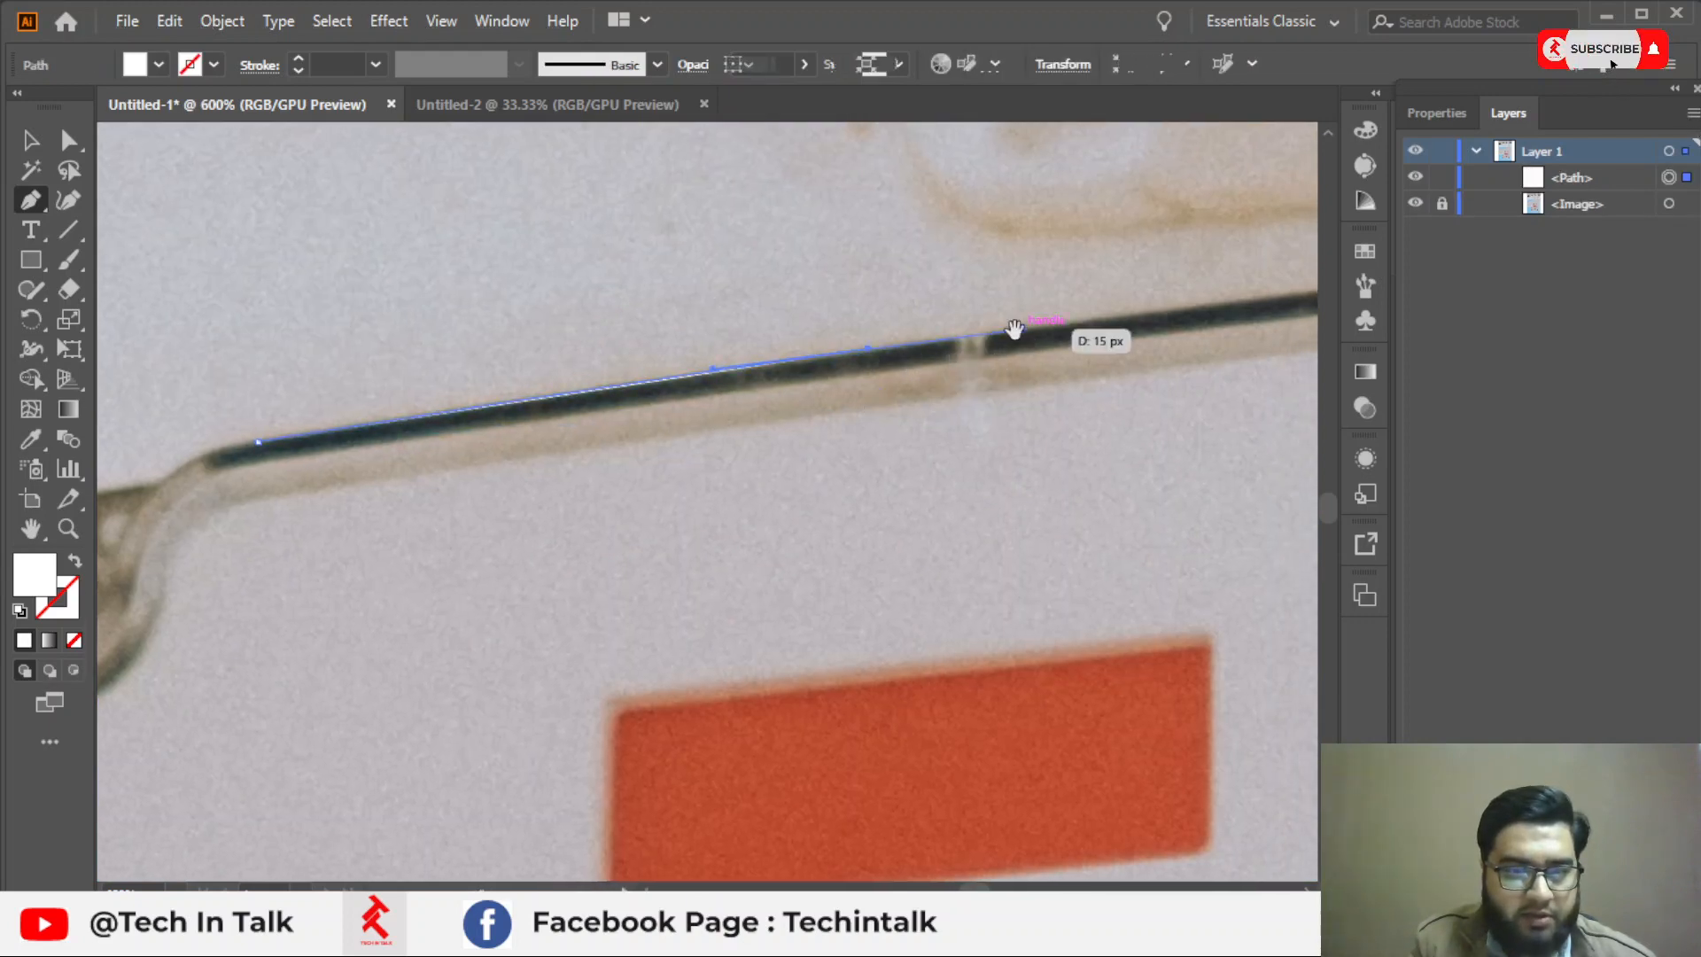
pyautogui.moveTo(1276, 298); pyautogui.dragTo(359, 429)
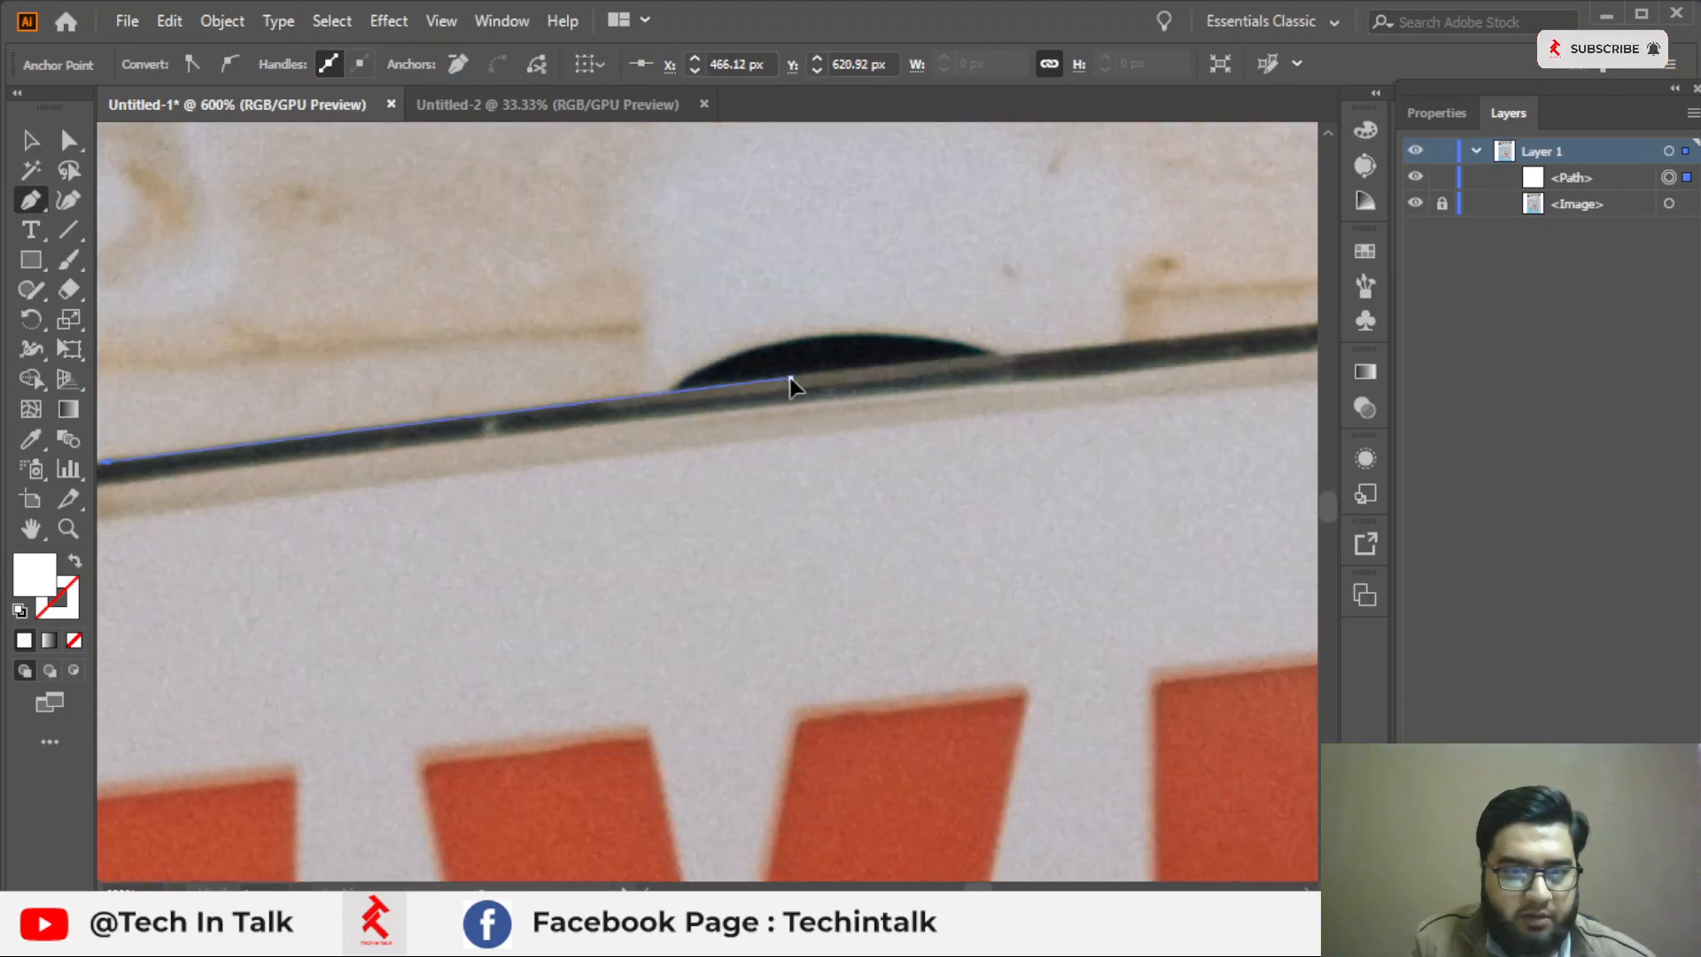
pyautogui.moveTo(999, 346); pyautogui.dragTo(278, 482)
pyautogui.moveTo(887, 438); pyautogui.dragTo(954, 426)
pyautogui.moveTo(759, 437); pyautogui.dragTo(143, 479)
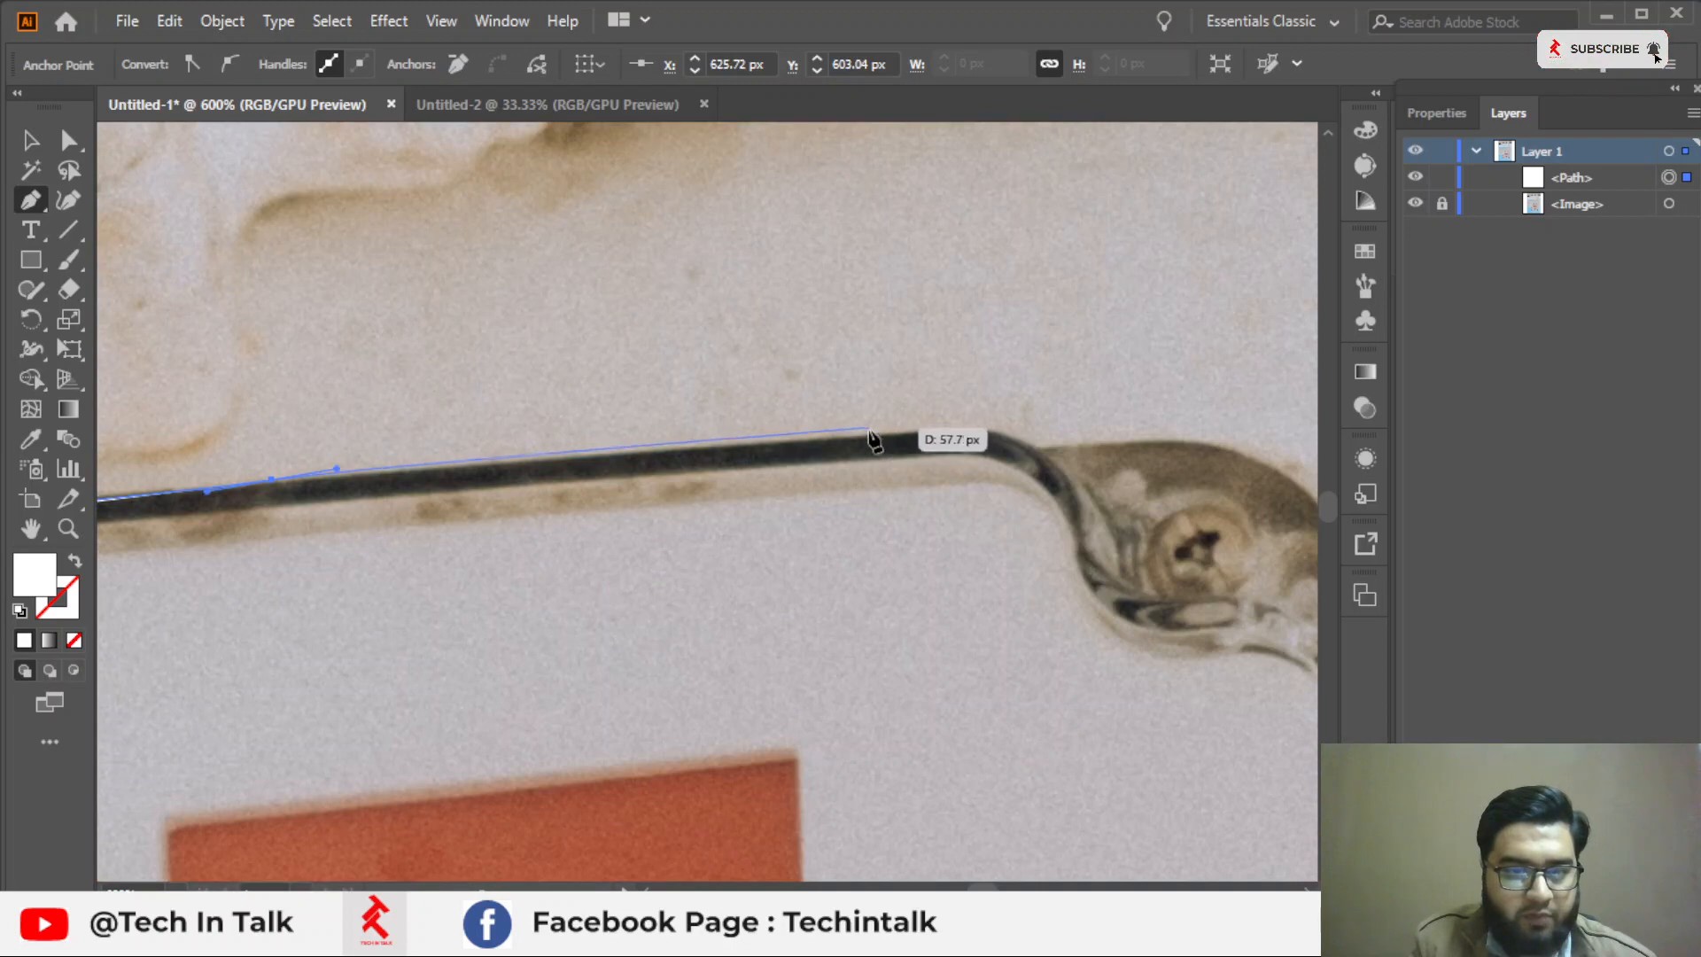
# Continue the path past the end of the top edge, with an anchor at the notch and a curve onto the upper-right screw bracket.
pyautogui.moveTo(869, 438); pyautogui.dragTo(1242, 558)
pyautogui.scroll(4, 928, 444)
pyautogui.click(1020, 460)
pyautogui.hscroll(5, 566, 478)
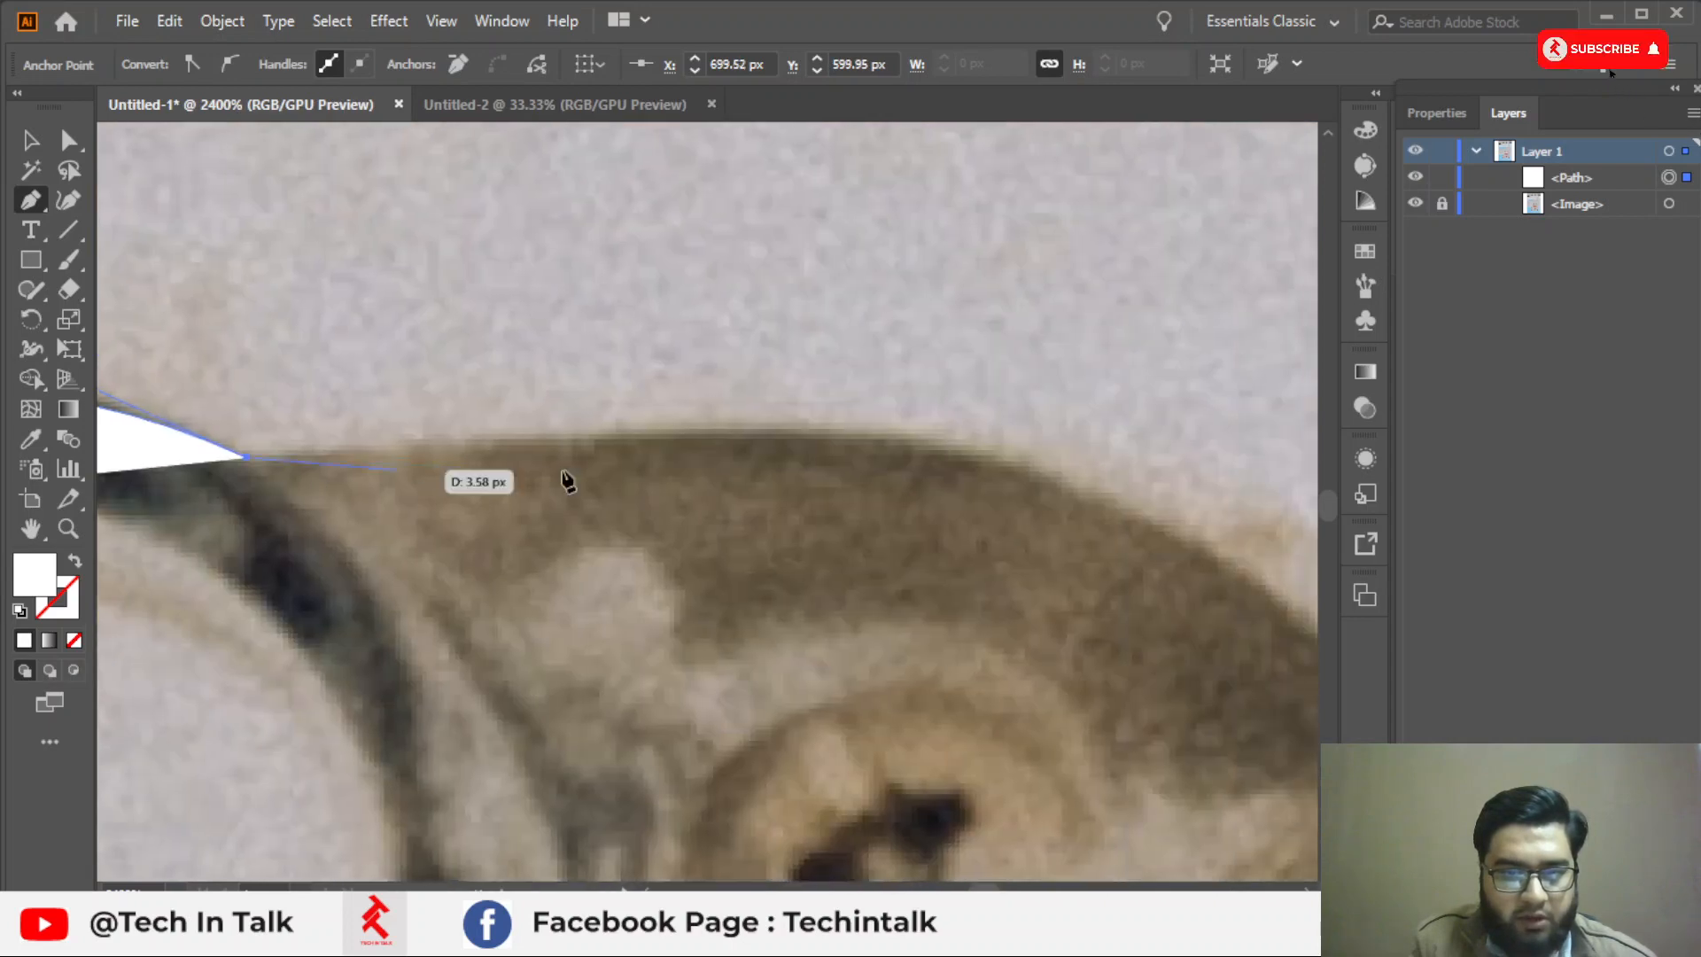
pyautogui.moveTo(928, 442); pyautogui.dragTo(1053, 431)
pyautogui.hotkey('ctrl', 'z')
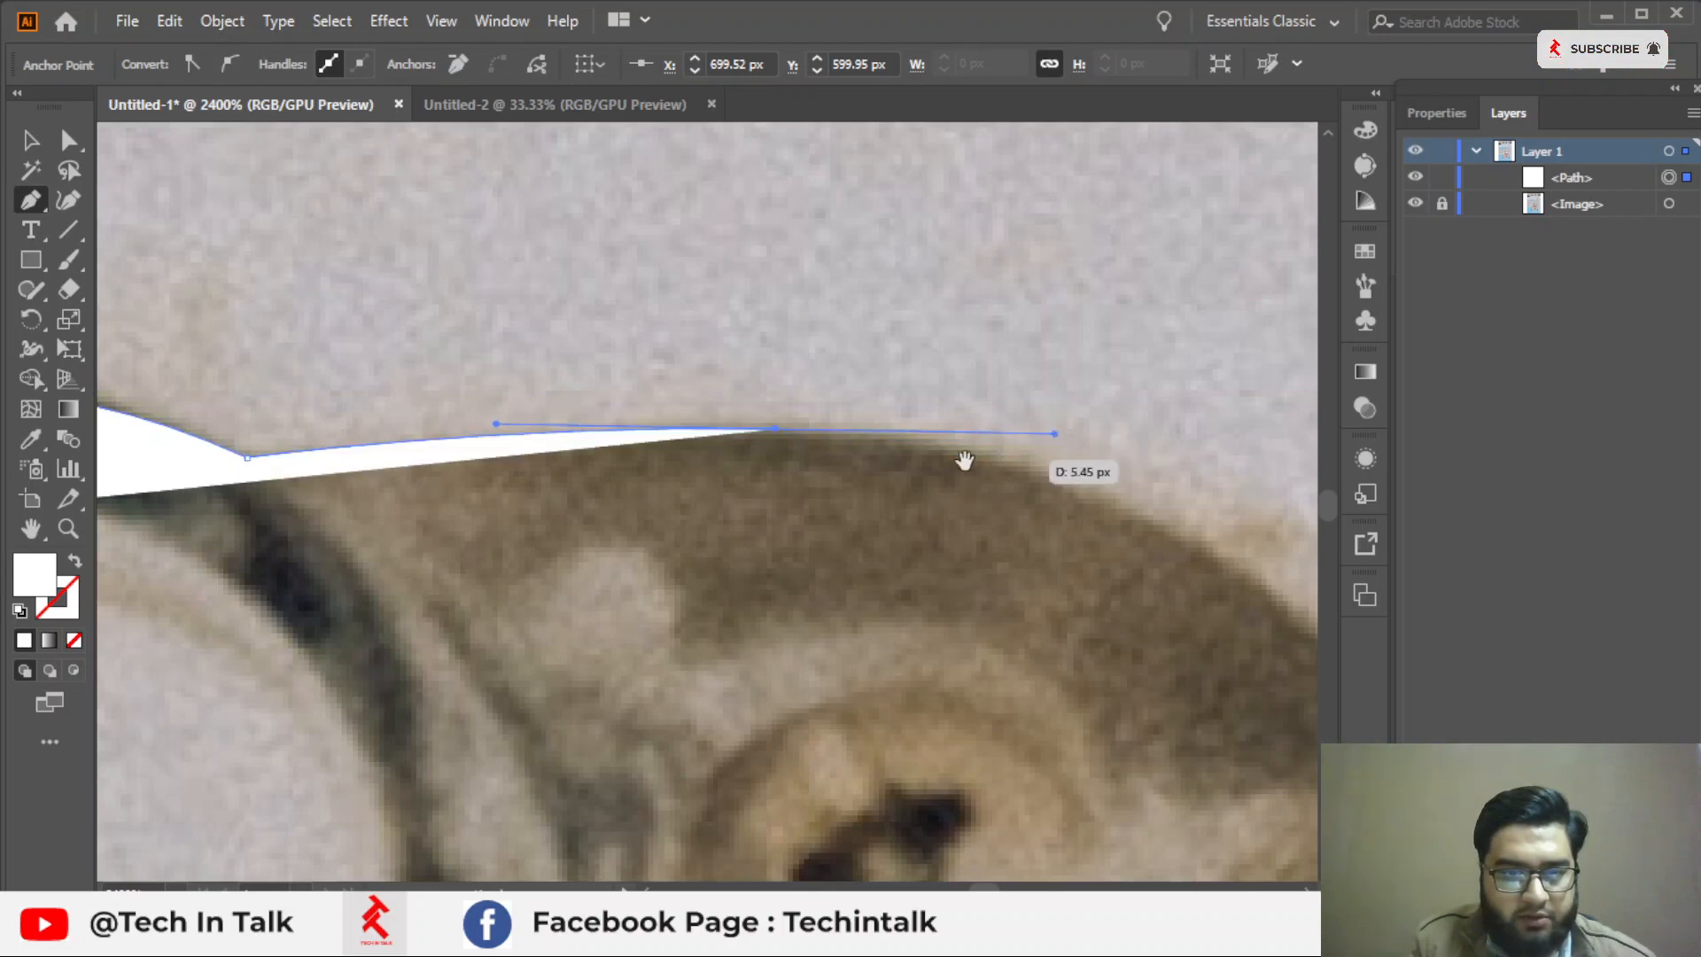
# Try to trace the sign's upper-right corner along the dark outer edge of the screw bracket.
pyautogui.hscroll(3, 964, 459)
pyautogui.moveTo(808, 592); pyautogui.dragTo(808, 592)
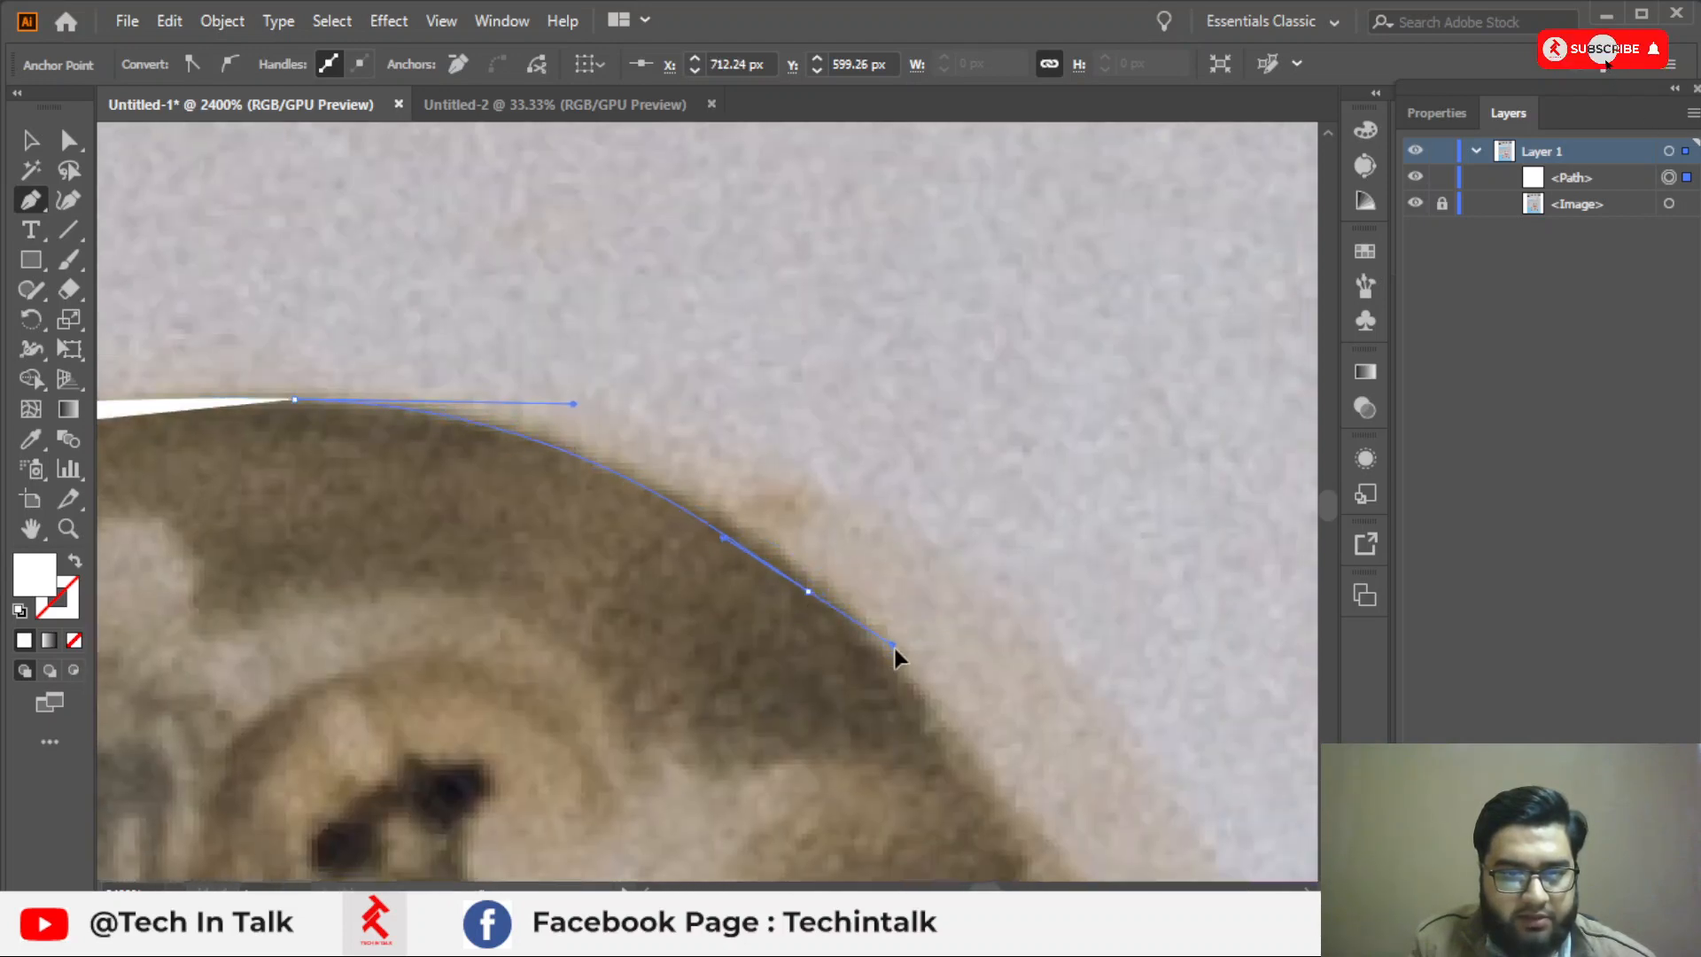
pyautogui.moveTo(894, 646); pyautogui.dragTo(421, 354)
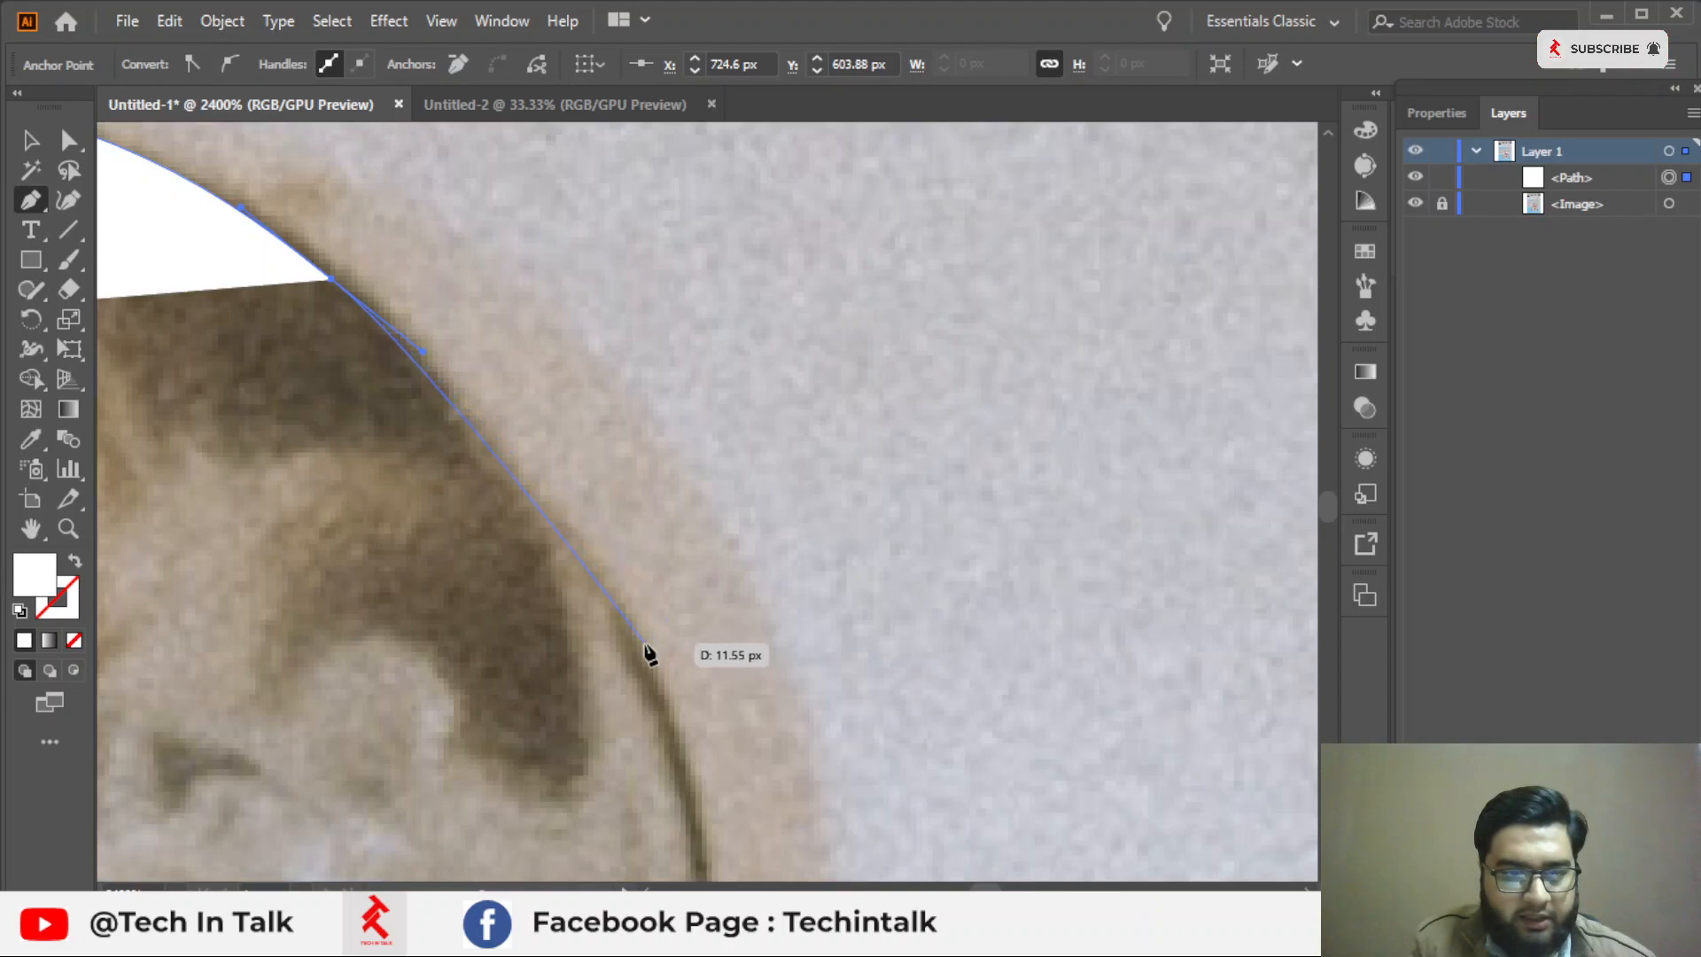
pyautogui.moveTo(645, 645); pyautogui.dragTo(700, 742)
pyautogui.moveTo(713, 751); pyautogui.dragTo(546, 264)
pyautogui.scroll(-4, 555, 449)
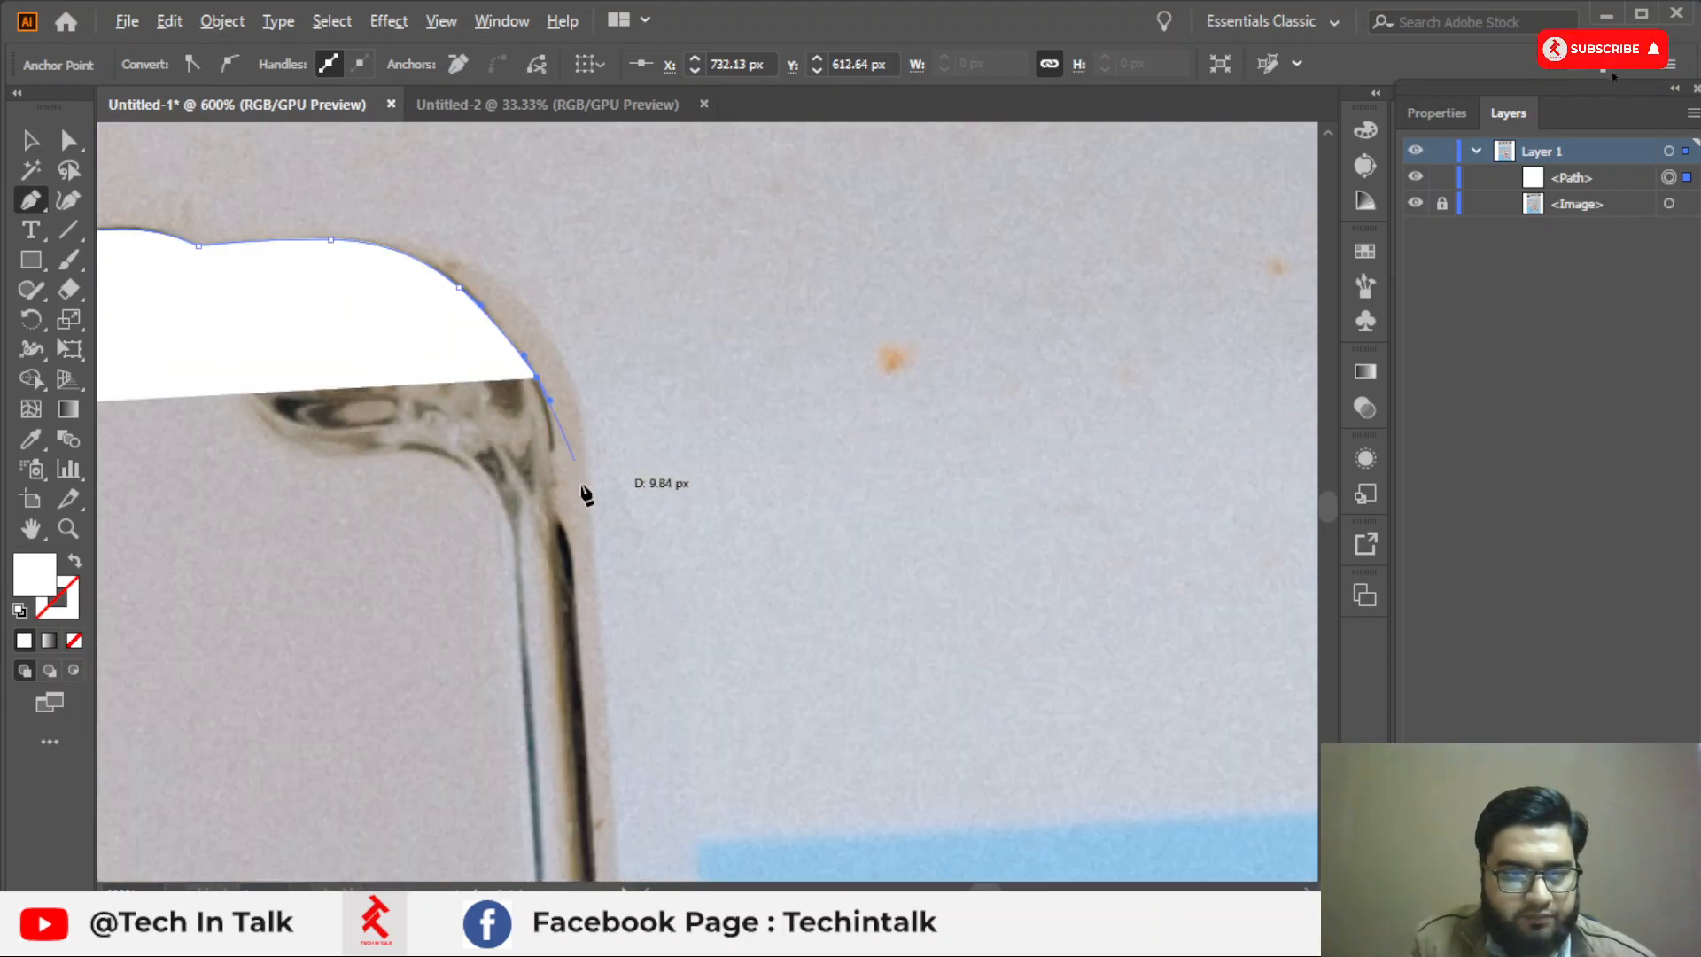
pyautogui.scroll(4, 585, 493)
pyautogui.scroll(-3, 558, 550)
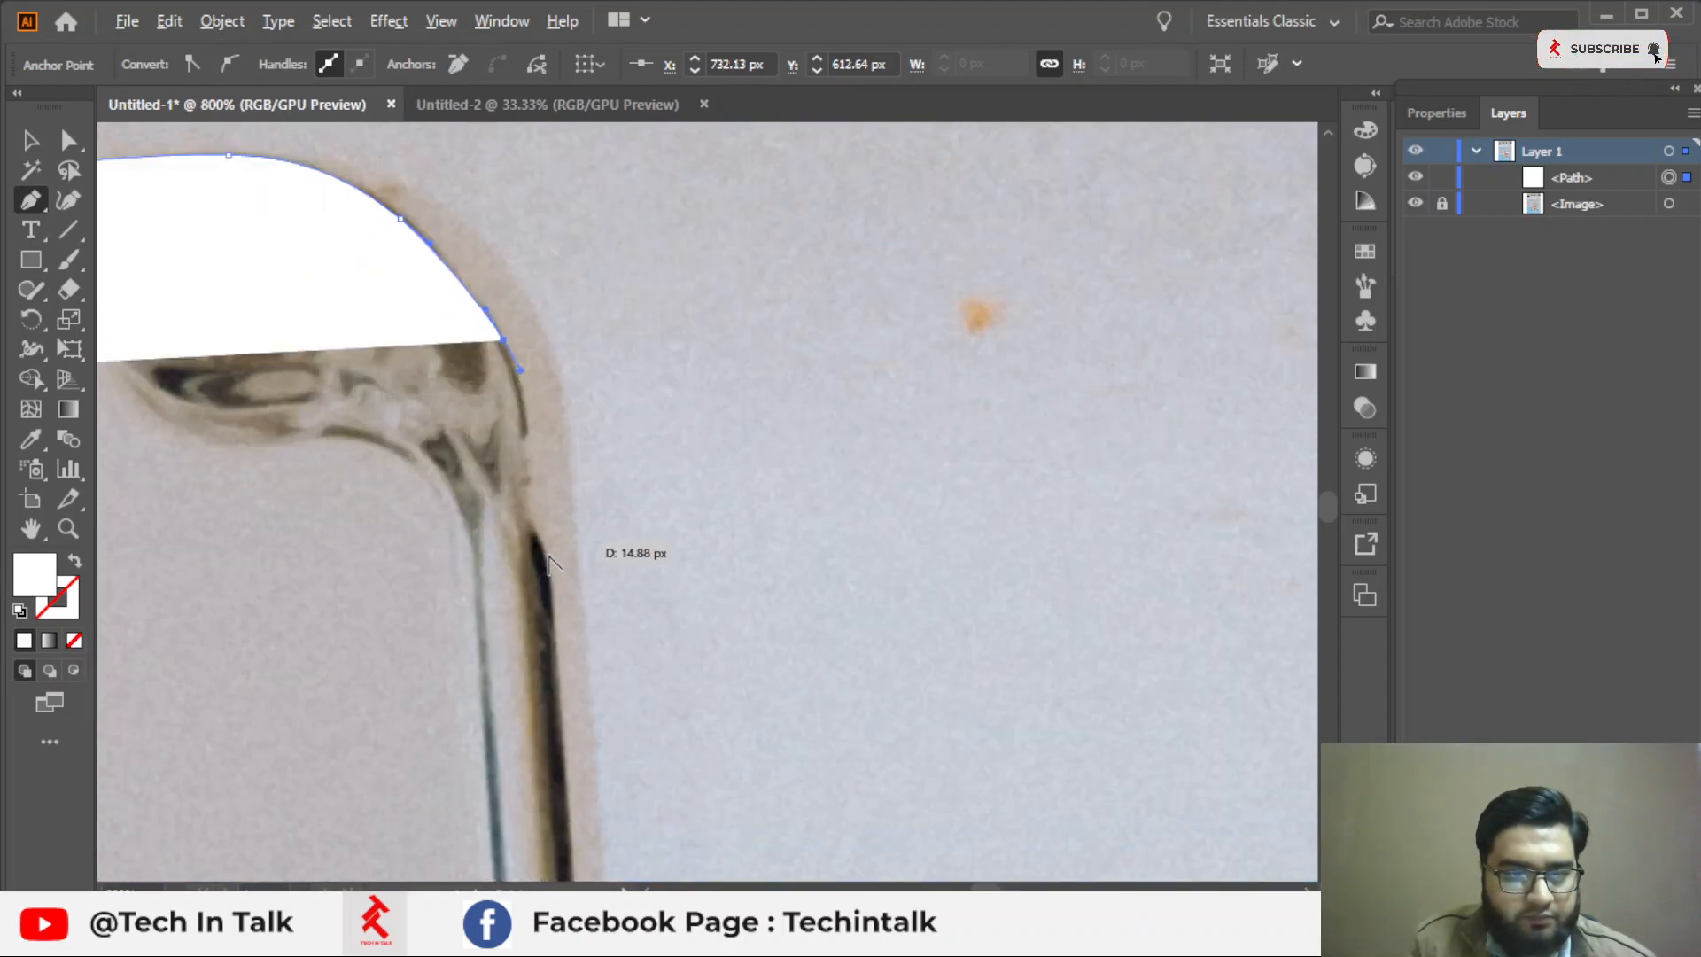
pyautogui.scroll(2, 549, 563)
# Undo the corner anchors and retrace the upper-right corner farther out, along the outer edge of the beige rim.
pyautogui.moveTo(490, 431); pyautogui.dragTo(858, 838)
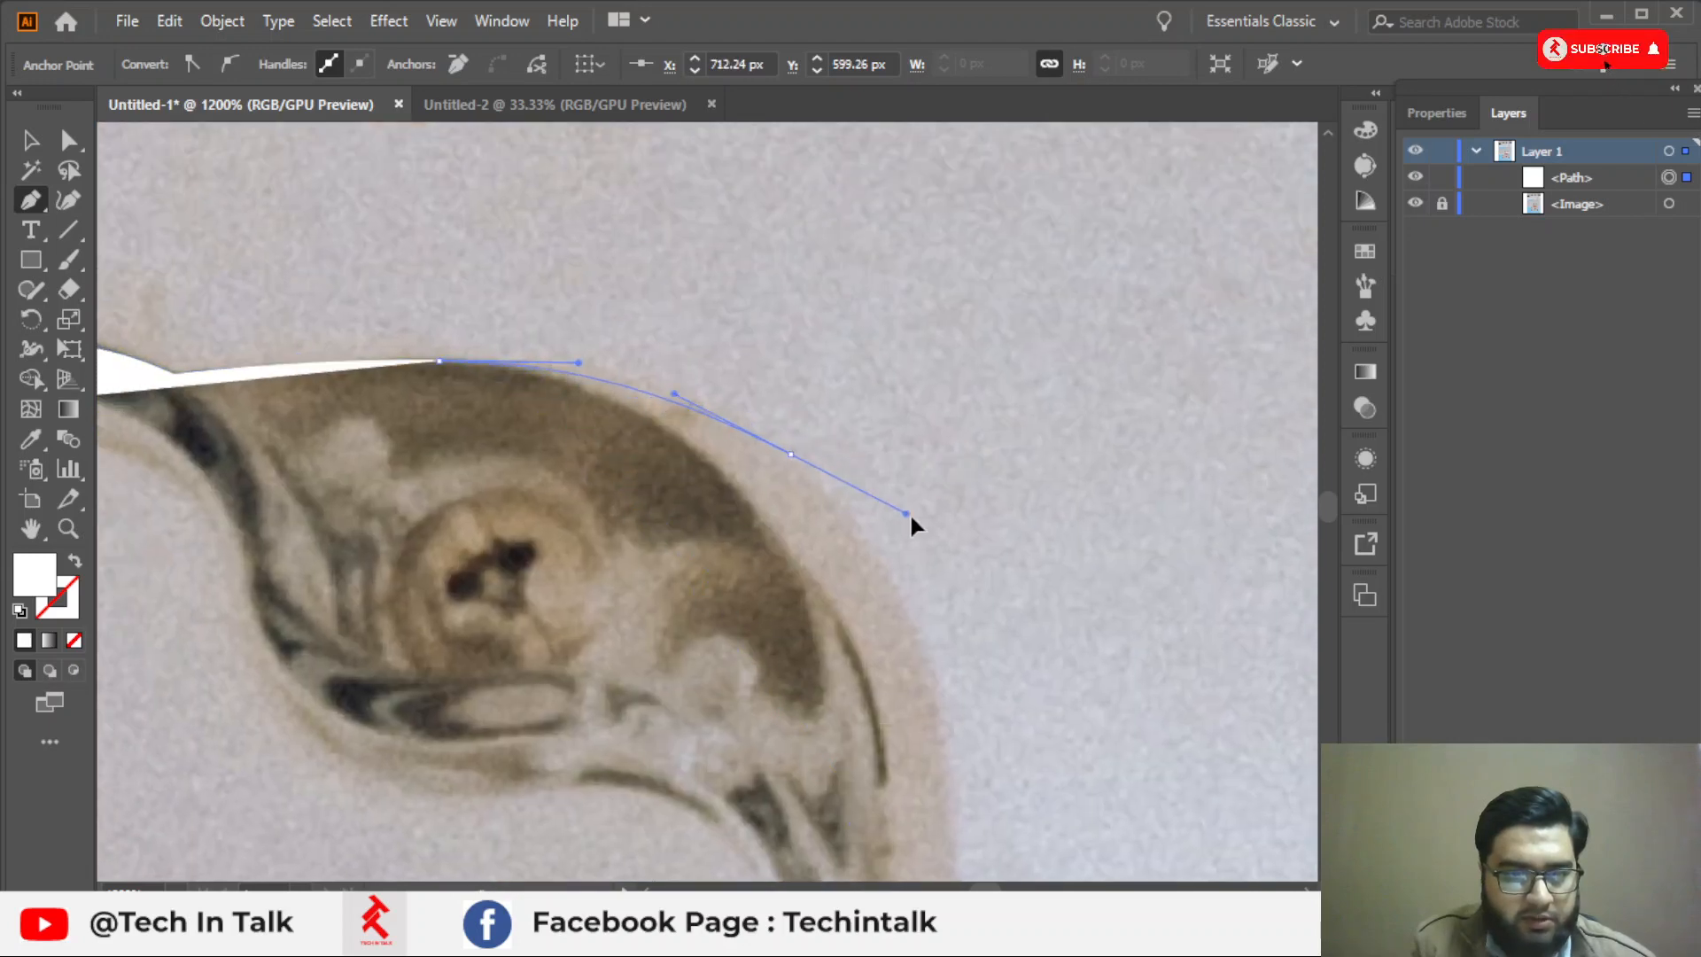
pyautogui.moveTo(911, 512); pyautogui.dragTo(921, 534)
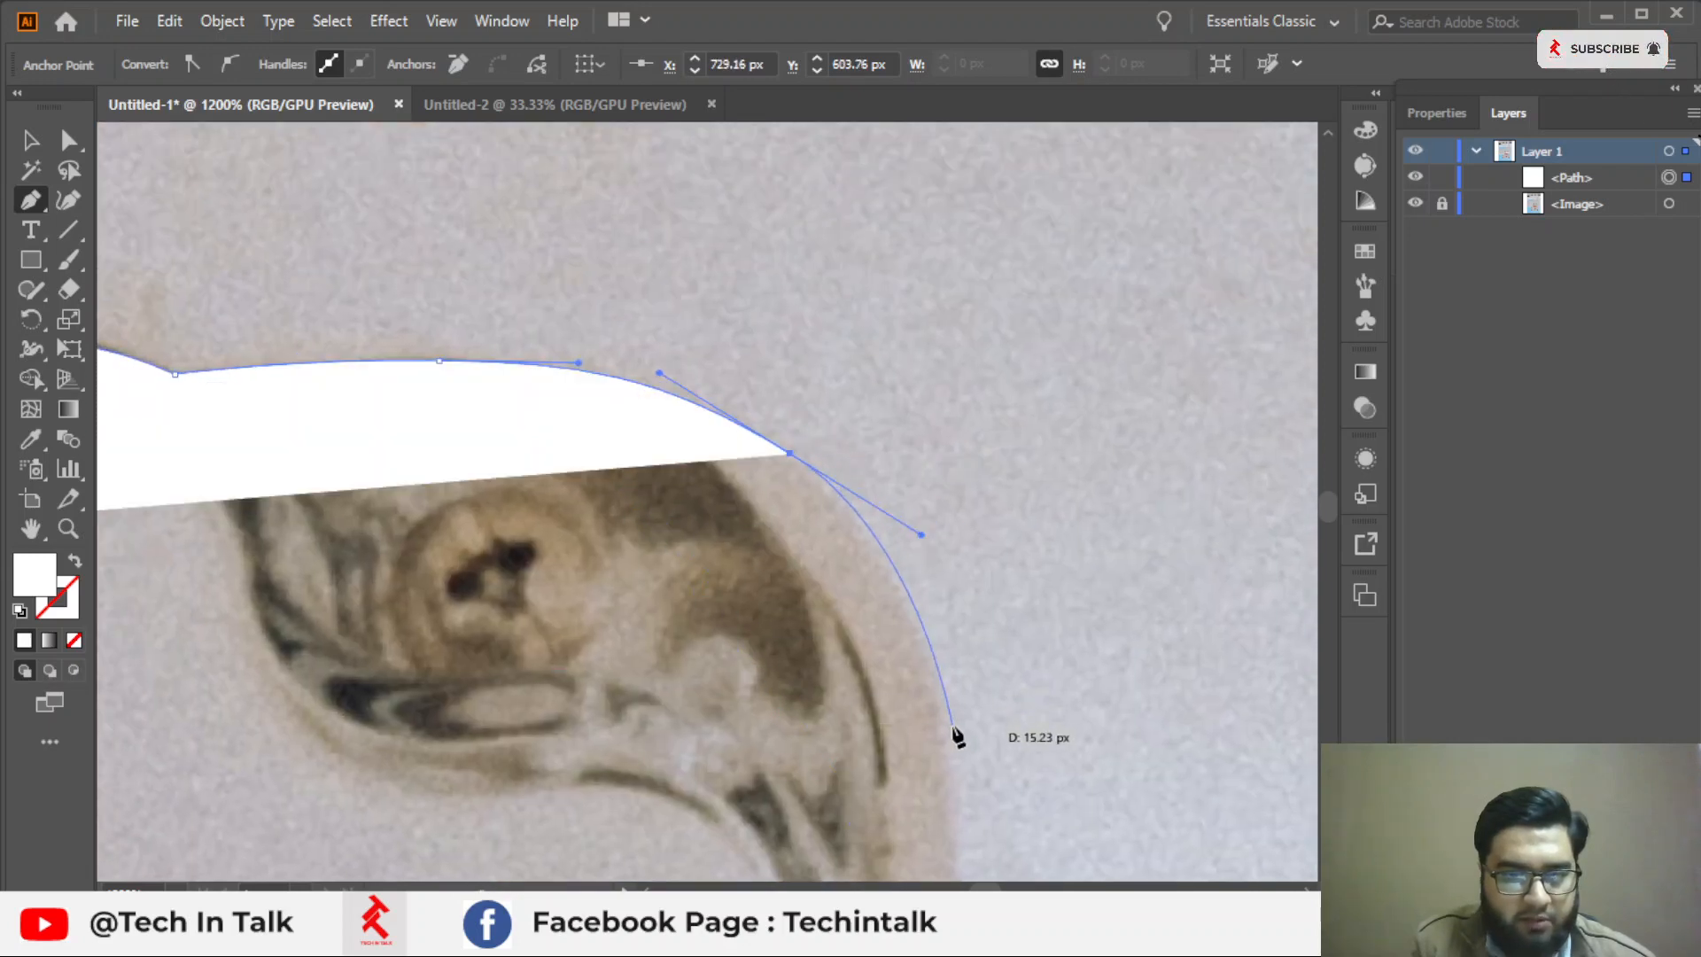
pyautogui.click(953, 728)
# Trace the upper part of the sign's right side downward along the rim's outer edge with smooth anchors.
pyautogui.moveTo(900, 613); pyautogui.dragTo(400, 139)
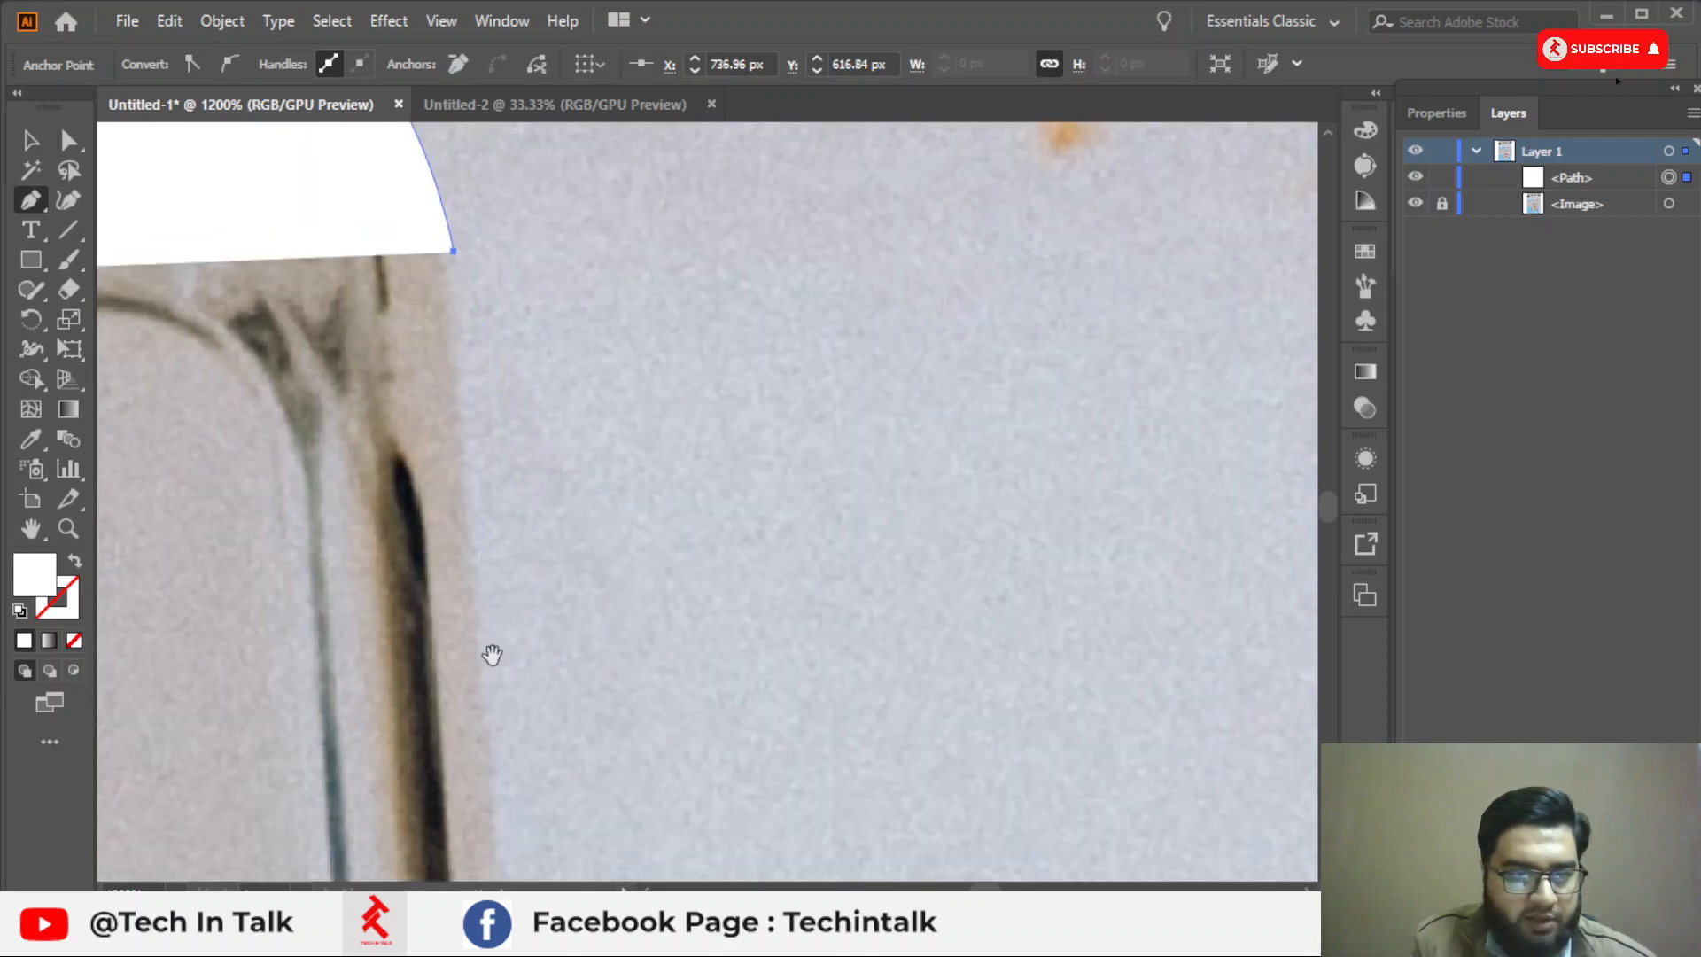
pyautogui.moveTo(492, 655); pyautogui.dragTo(531, 589)
pyautogui.moveTo(535, 688); pyautogui.dragTo(546, 821)
pyautogui.scroll(-2, 550, 802)
pyautogui.moveTo(628, 767); pyautogui.dragTo(770, 352)
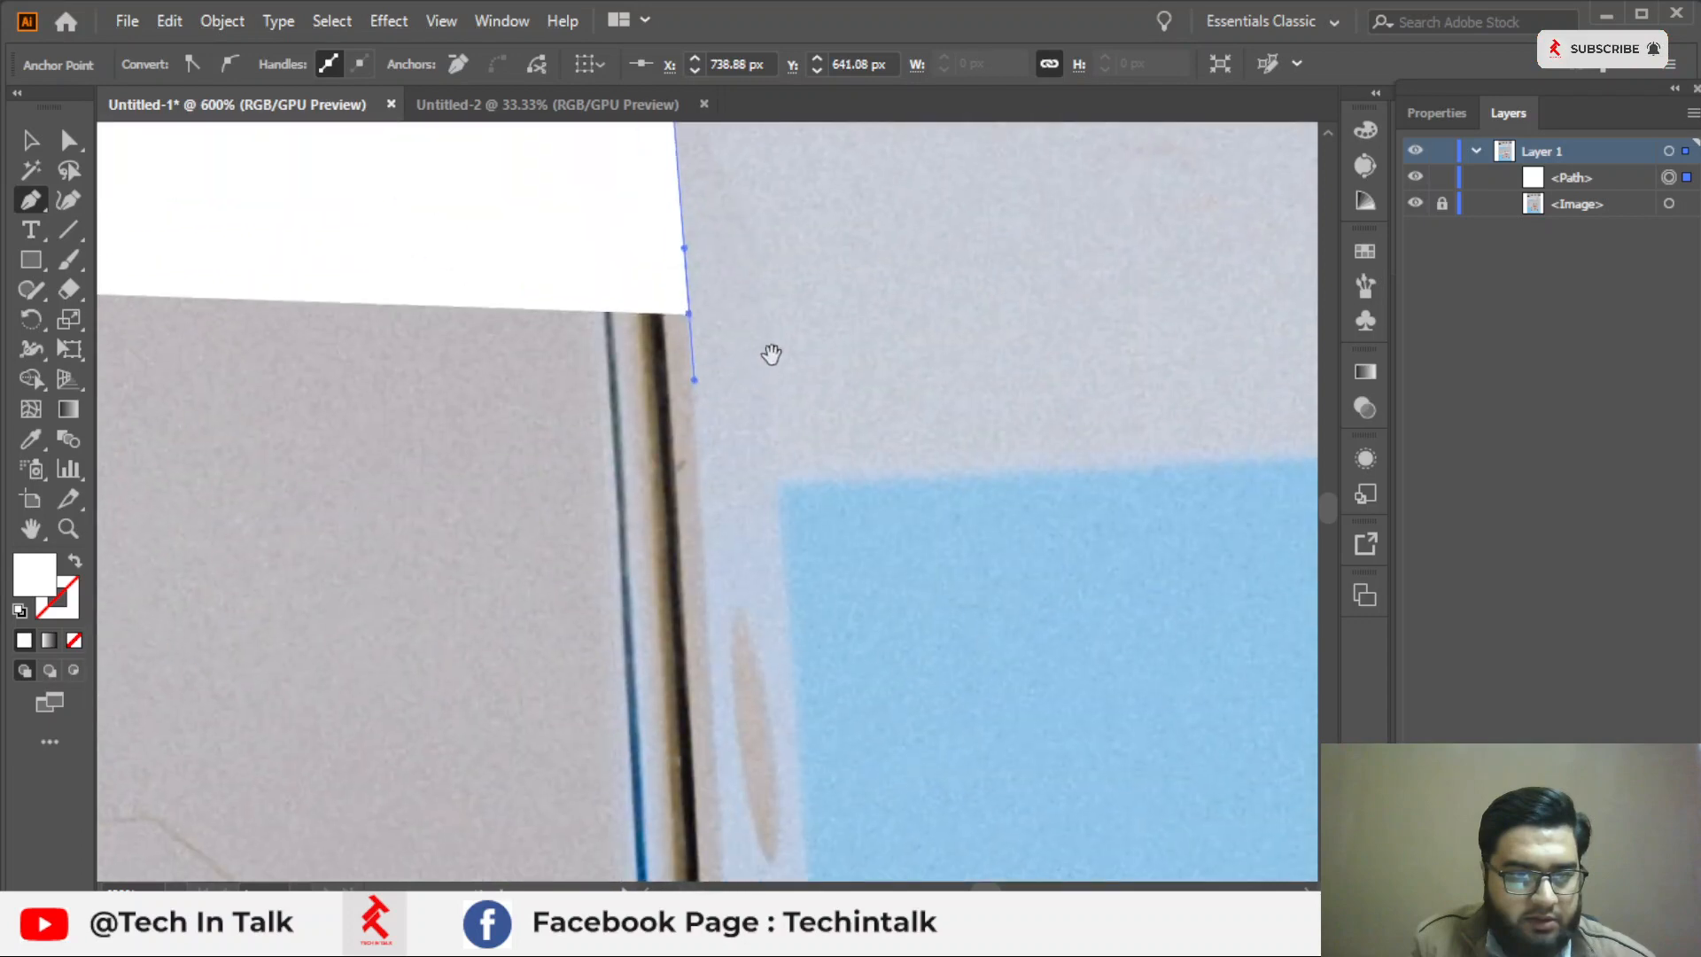
pyautogui.moveTo(702, 740); pyautogui.dragTo(607, 482)
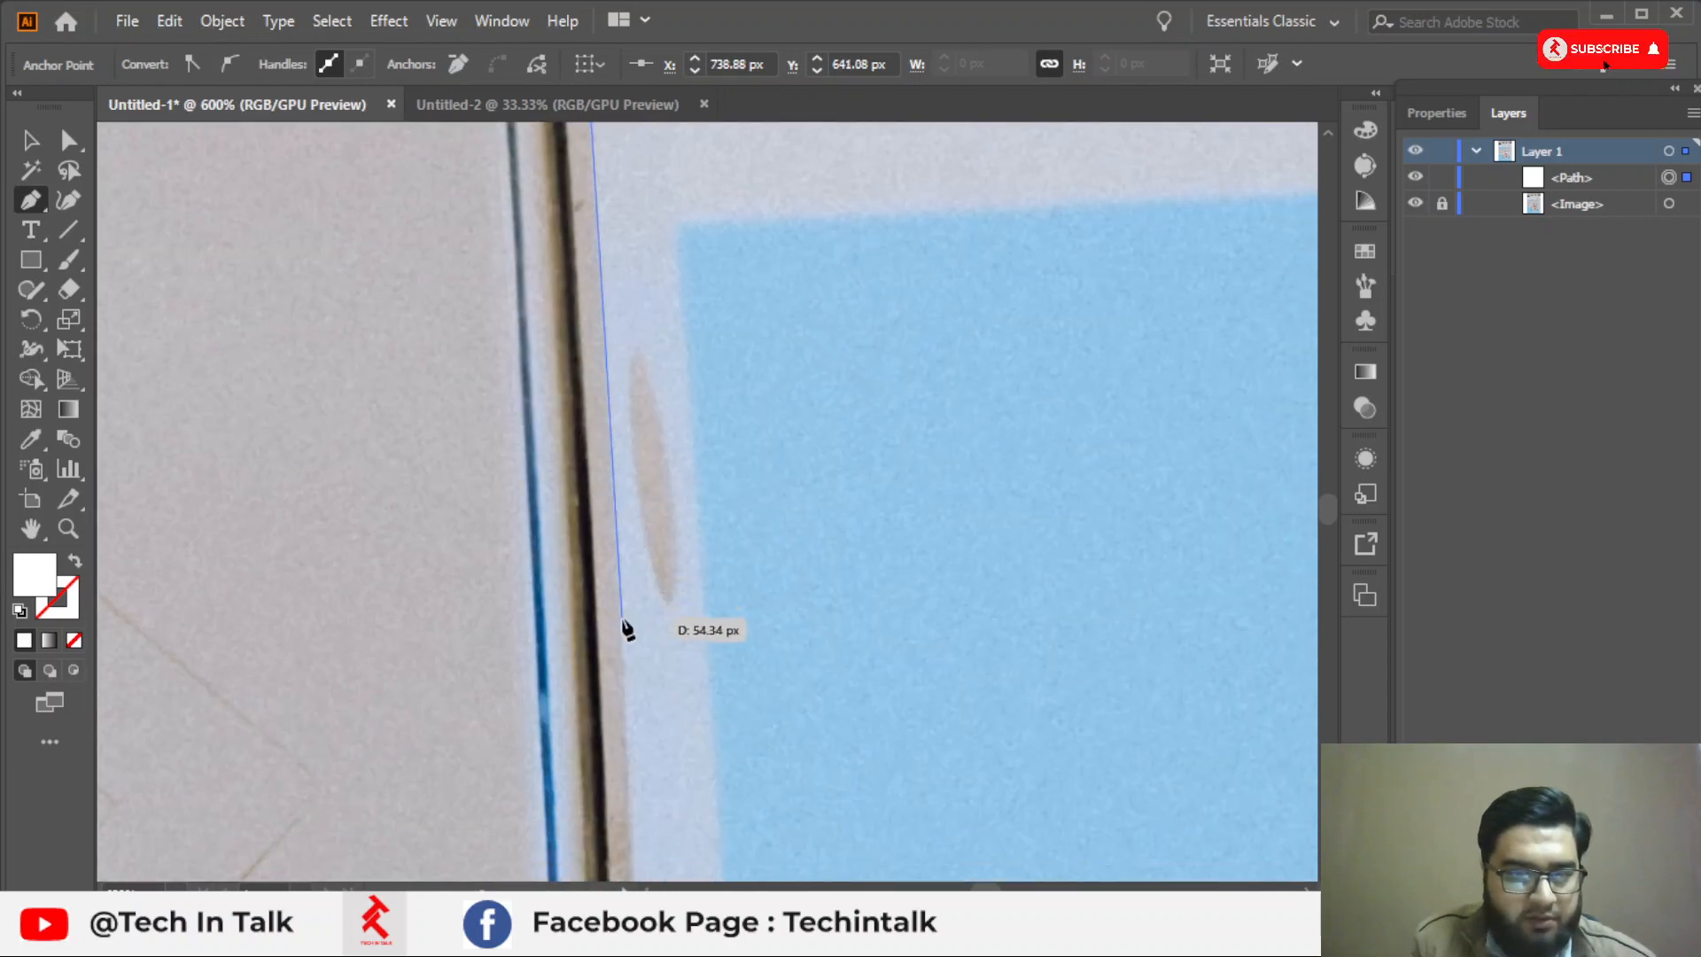
pyautogui.moveTo(623, 618); pyautogui.dragTo(624, 631)
pyautogui.click(625, 673)
pyautogui.scroll(-3, 643, 575)
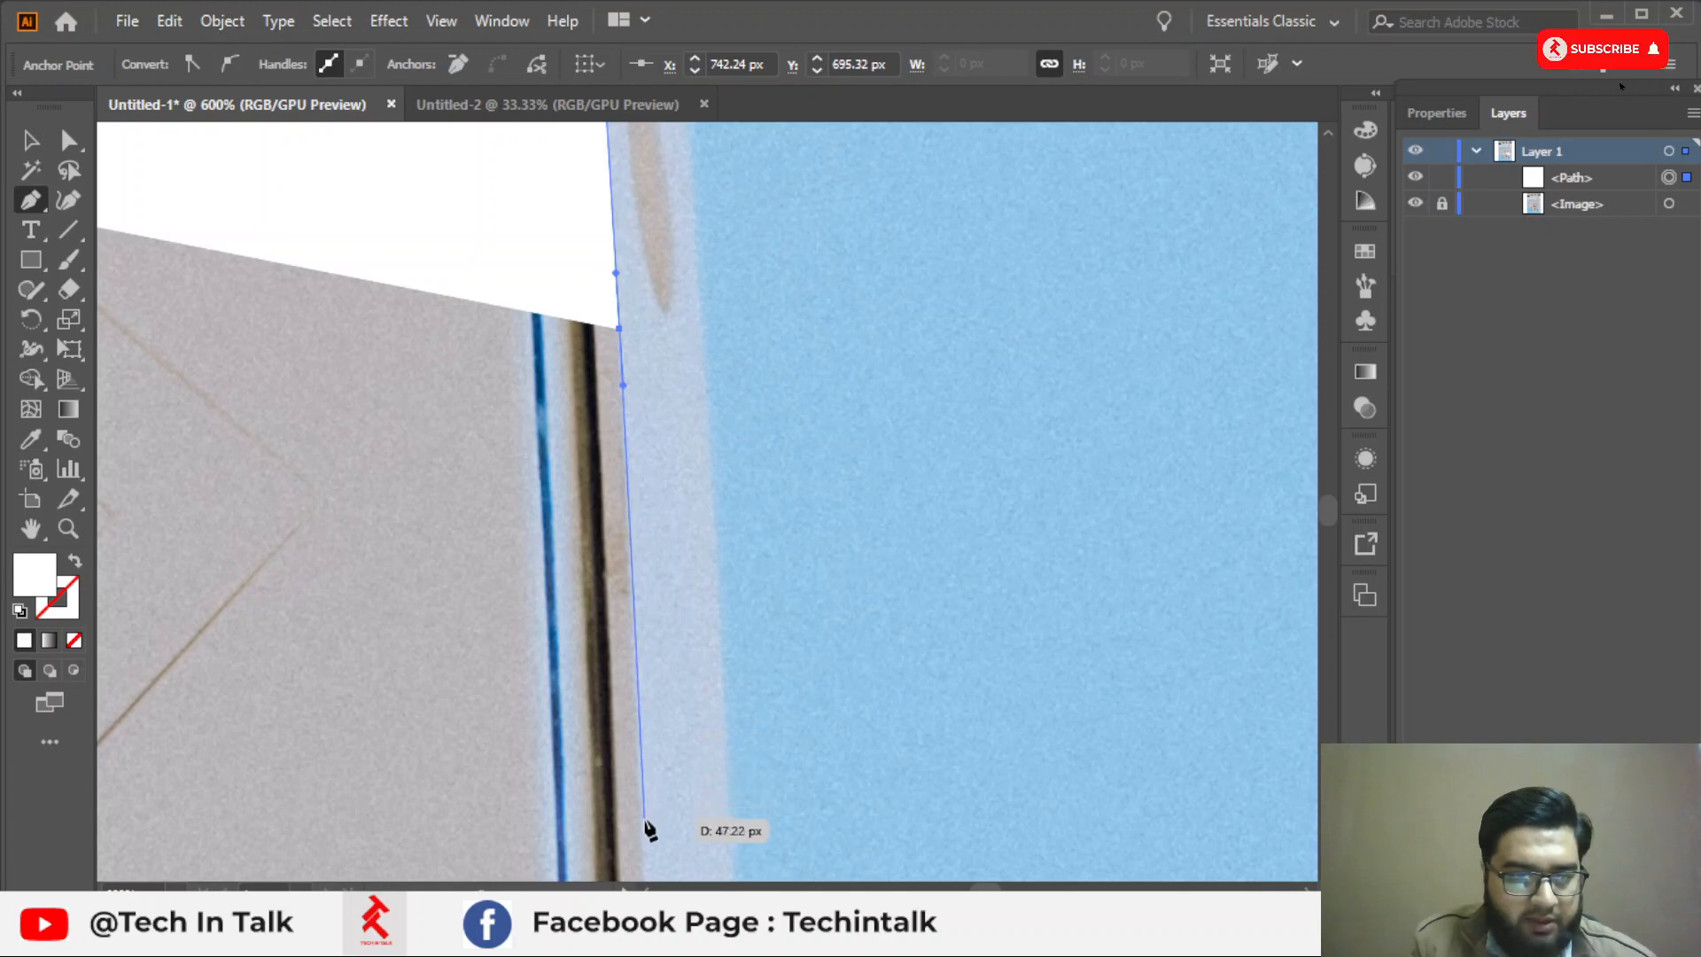
# Add another anchor farther down the sign's right side and remove its outgoing direction handle.
pyautogui.moveTo(642, 822); pyautogui.dragTo(677, 607)
pyautogui.scroll(-2, 604, 329)
pyautogui.scroll(2, 604, 330)
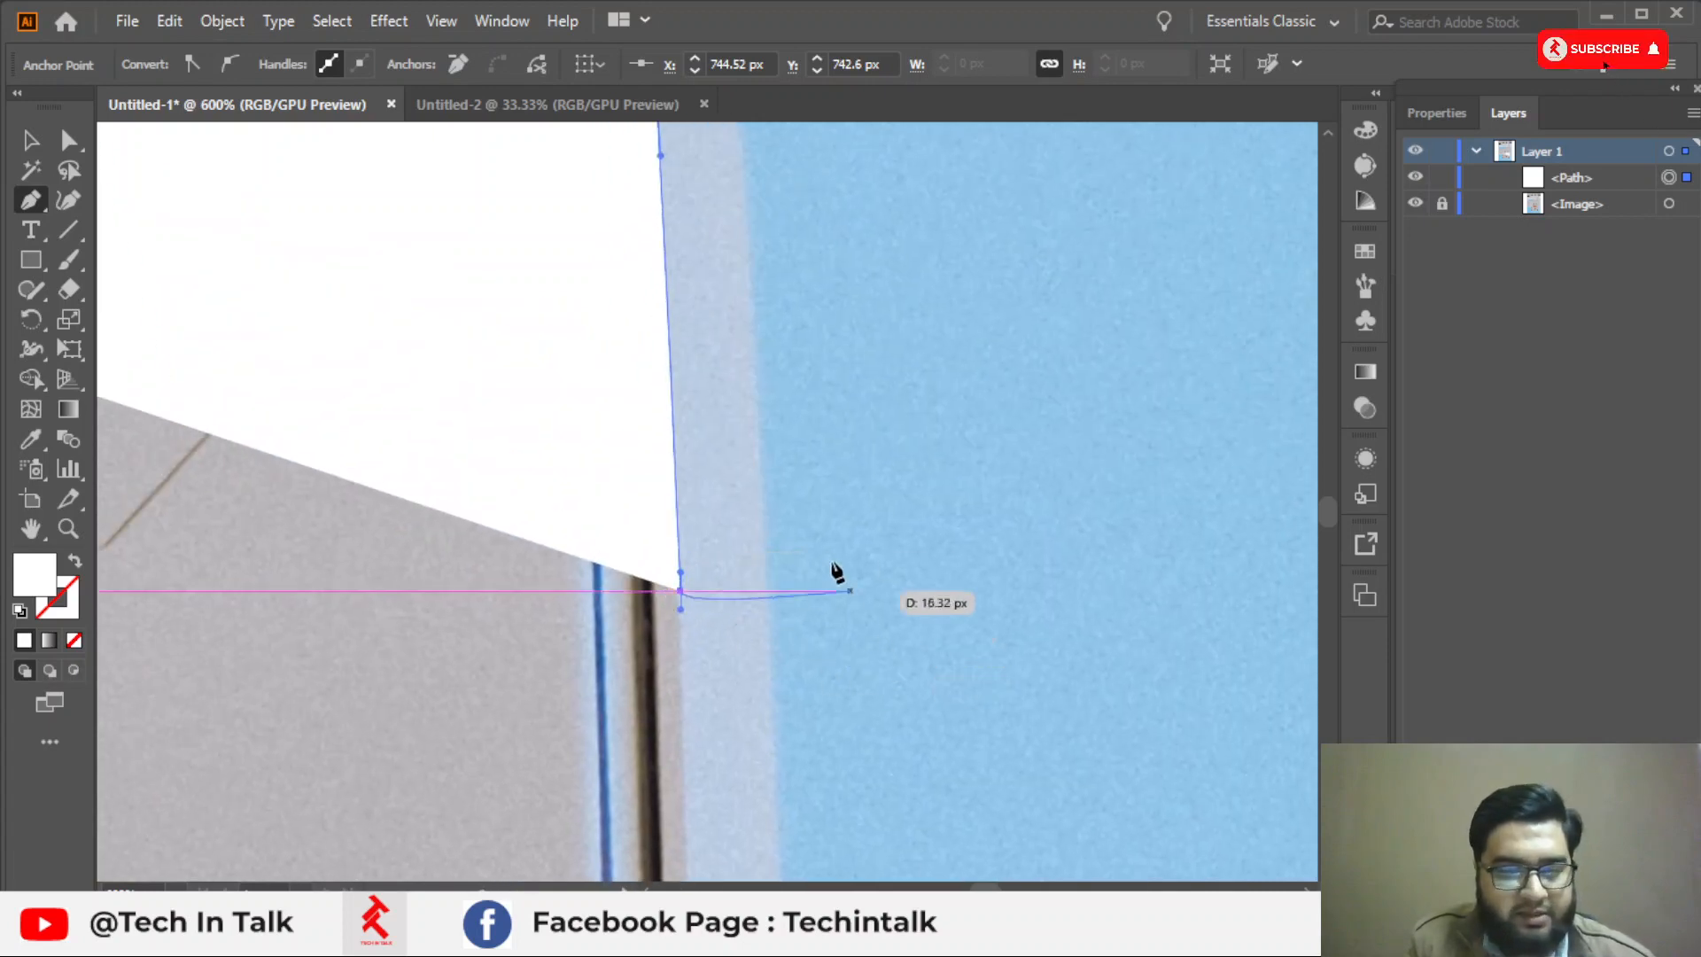
pyautogui.press('Escape')
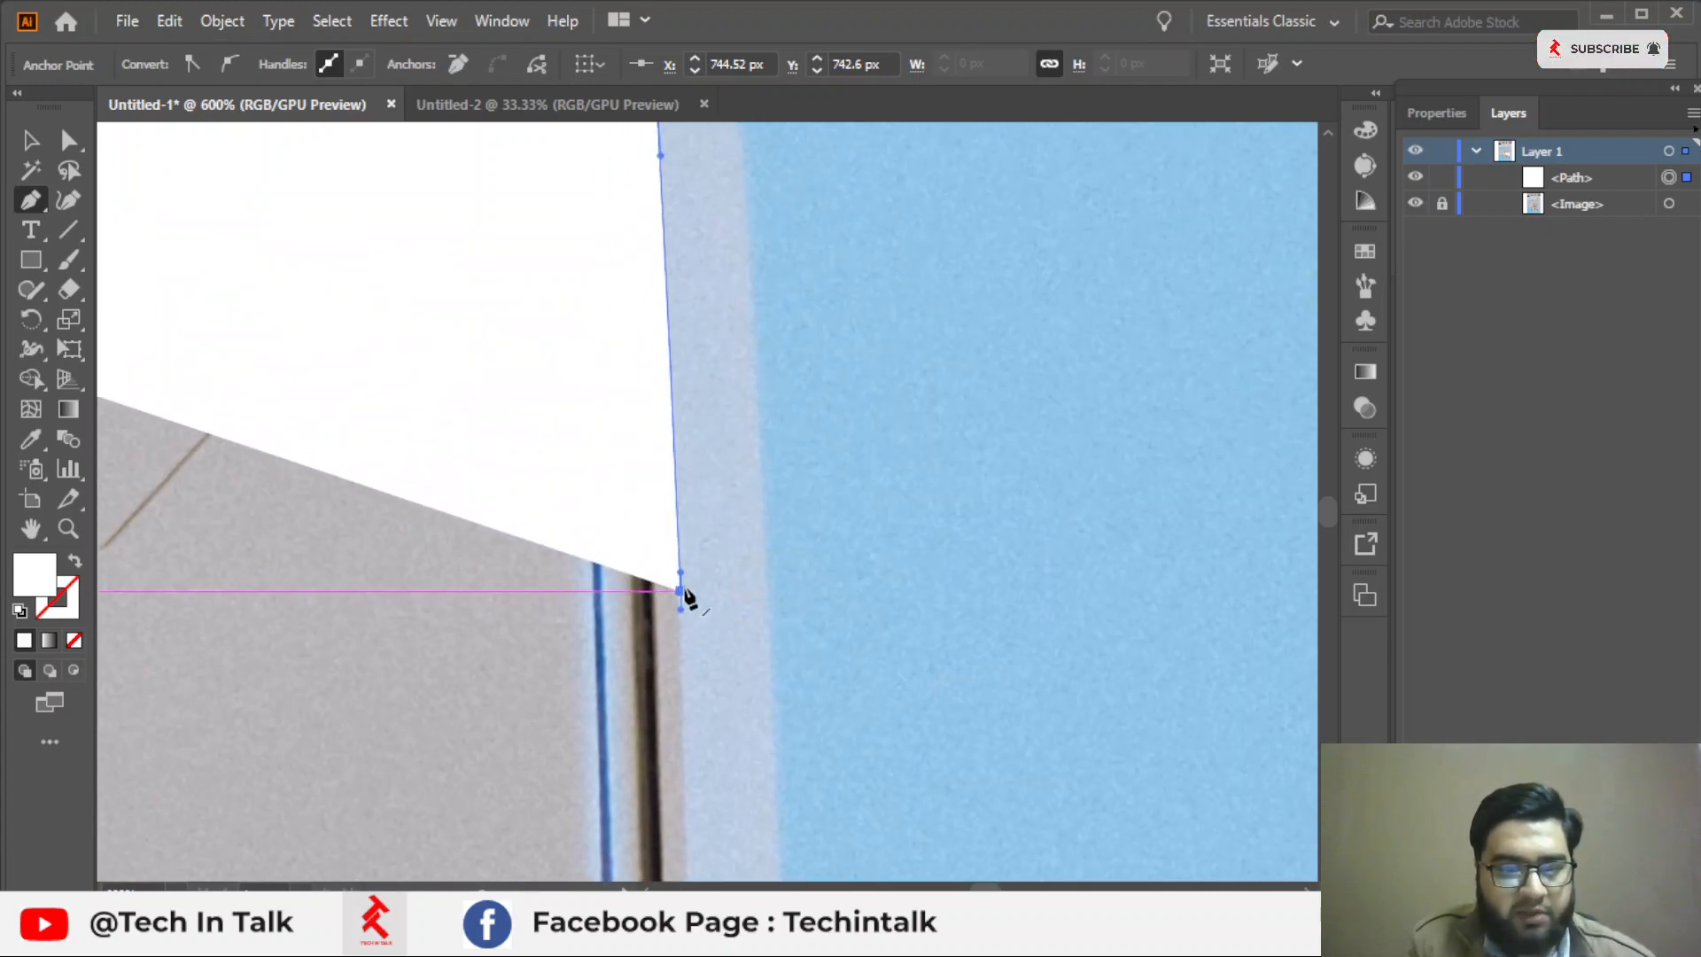
pyautogui.scroll(3, 682, 602)
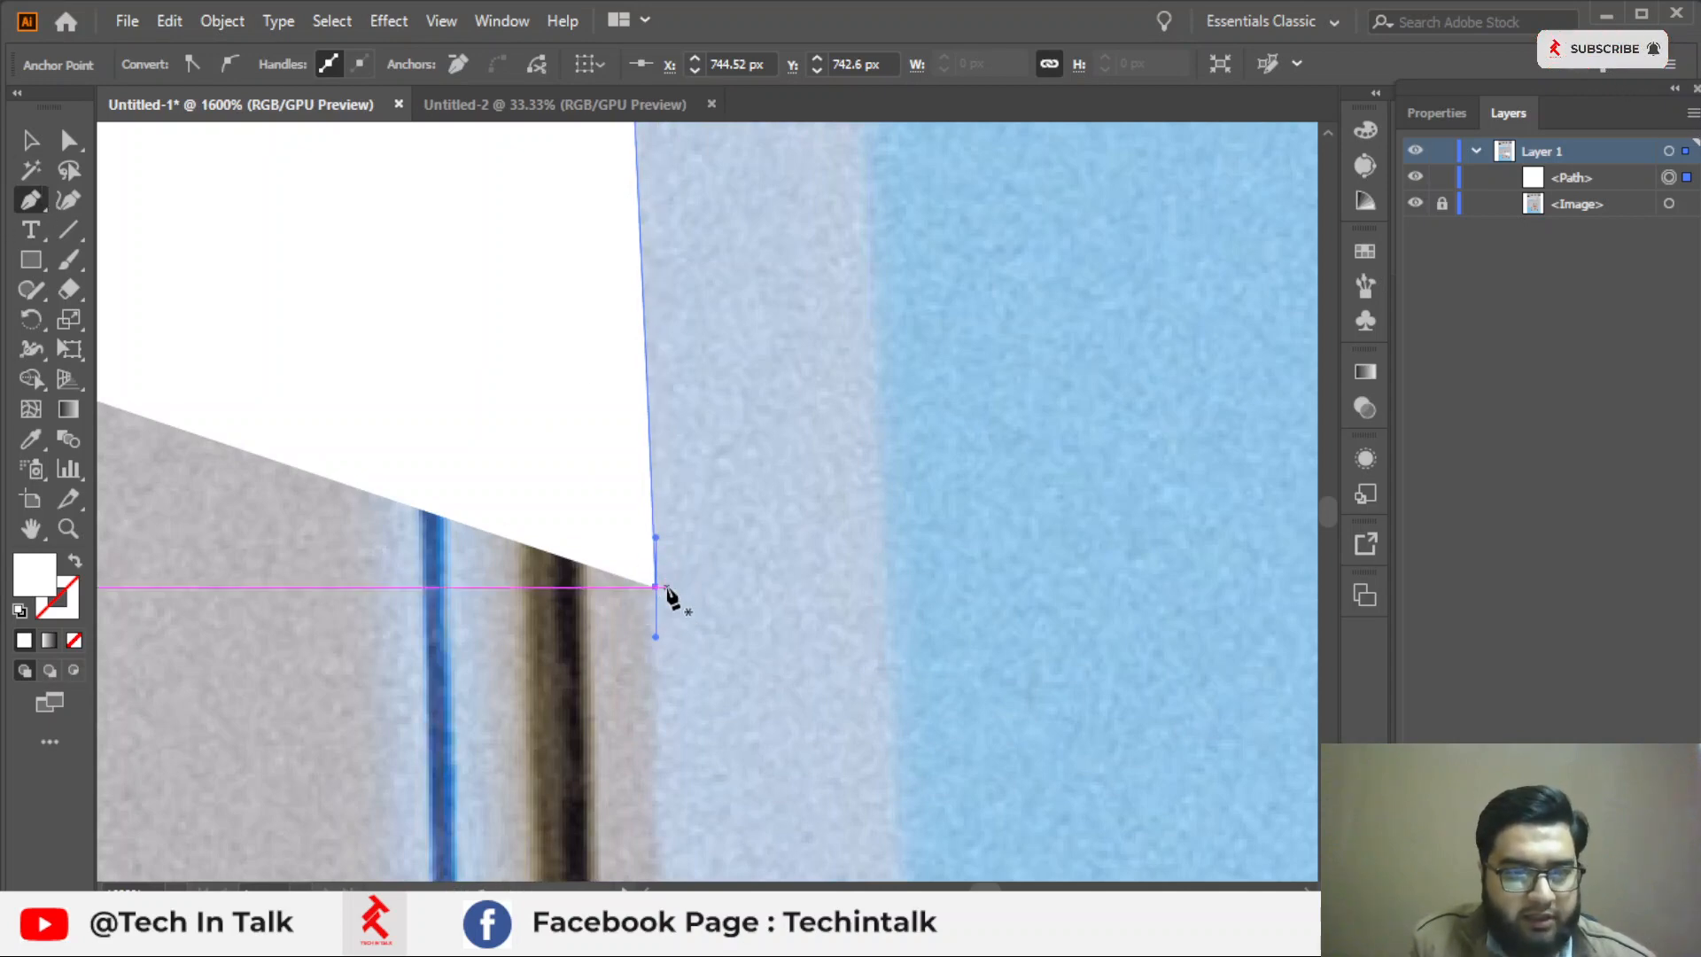
pyautogui.click(656, 587)
# Continue the path down the rest of the sign's right side to the start of the lower-right corner.
pyautogui.scroll(-2, 660, 593)
pyautogui.moveTo(777, 736); pyautogui.dragTo(716, 262)
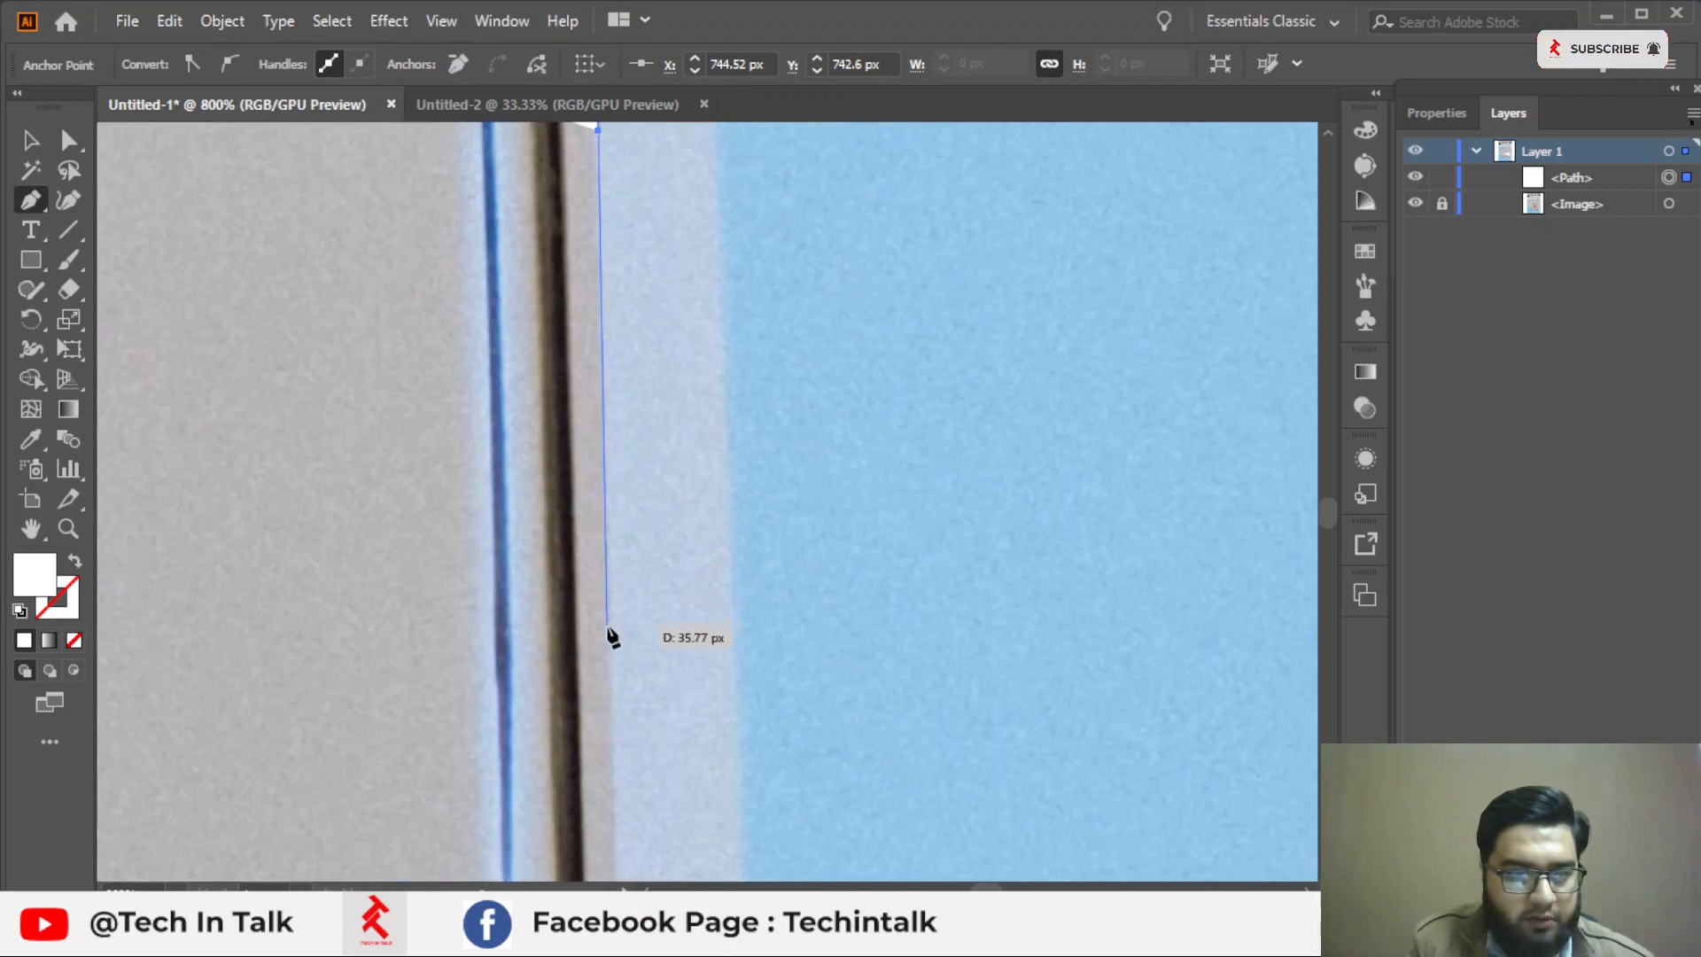
pyautogui.scroll(-1, 615, 691)
pyautogui.moveTo(610, 696); pyautogui.dragTo(777, 250)
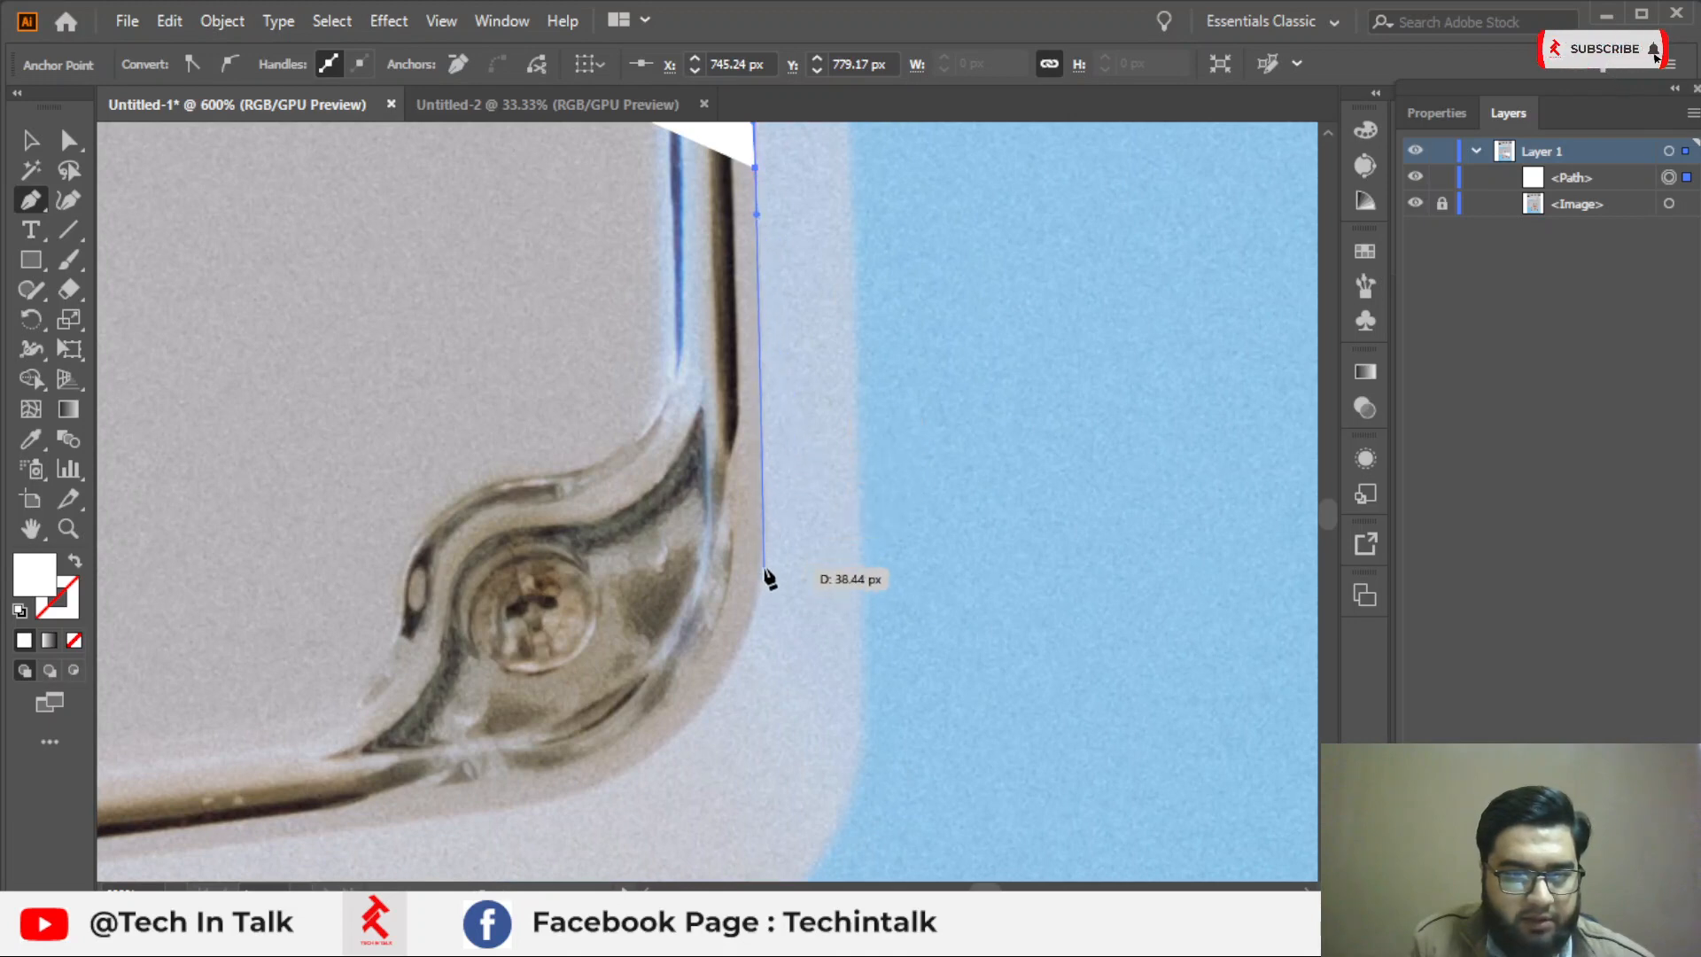
pyautogui.moveTo(763, 565); pyautogui.dragTo(755, 606)
# Curve the path around the lower-right corner beneath the screw bracket and onto the bottom edge.
pyautogui.click(697, 711)
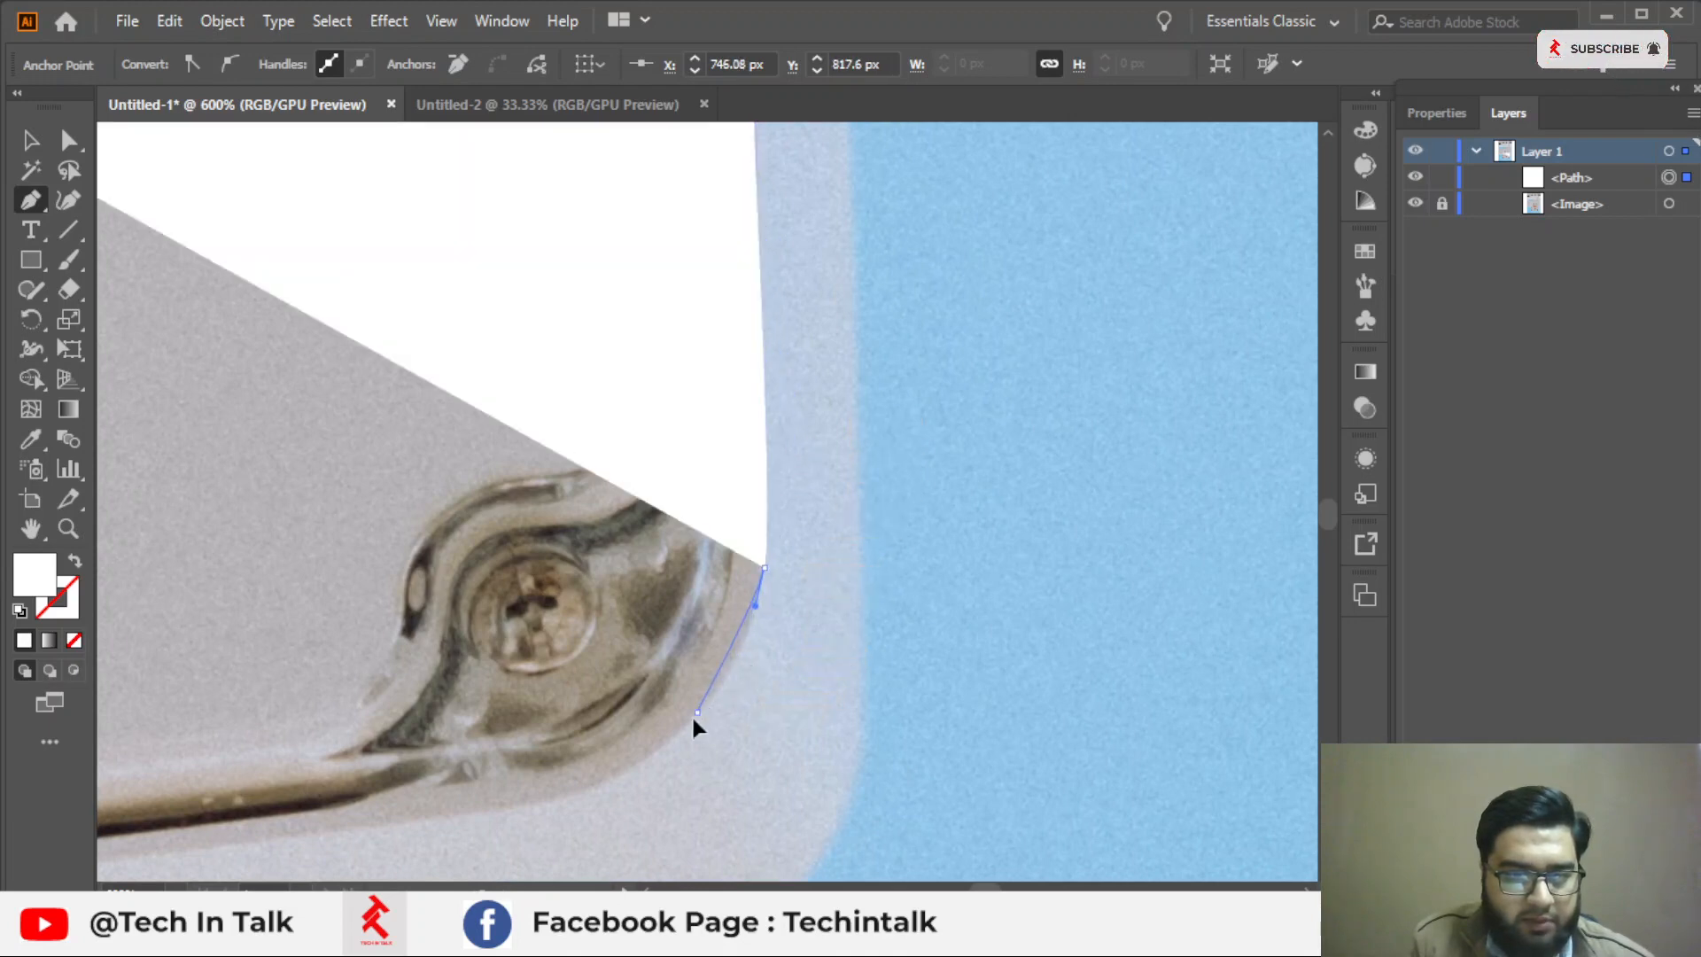
pyautogui.moveTo(669, 742); pyautogui.dragTo(671, 740)
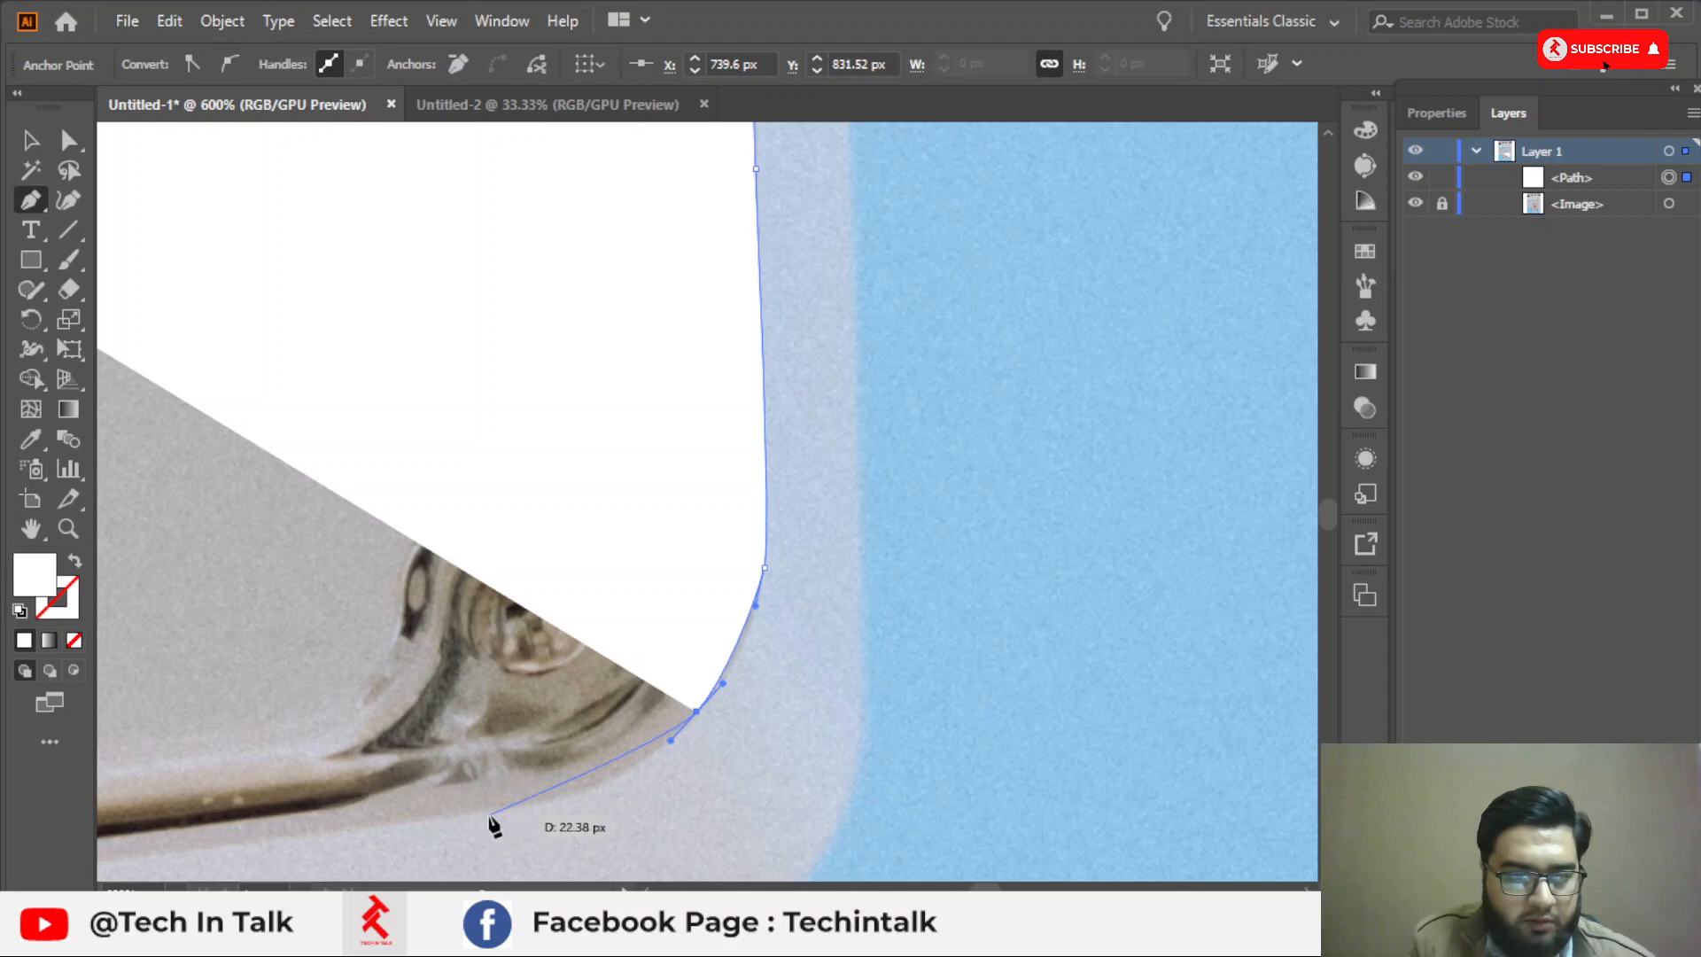
pyautogui.moveTo(488, 813); pyautogui.dragTo(348, 831)
# Continue the path from the lower-right corner leftward along the sign's bottom edge with smooth anchors toward the lower-left bracket.
pyautogui.moveTo(436, 773); pyautogui.dragTo(1290, 486)
pyautogui.scroll(-1, 437, 660)
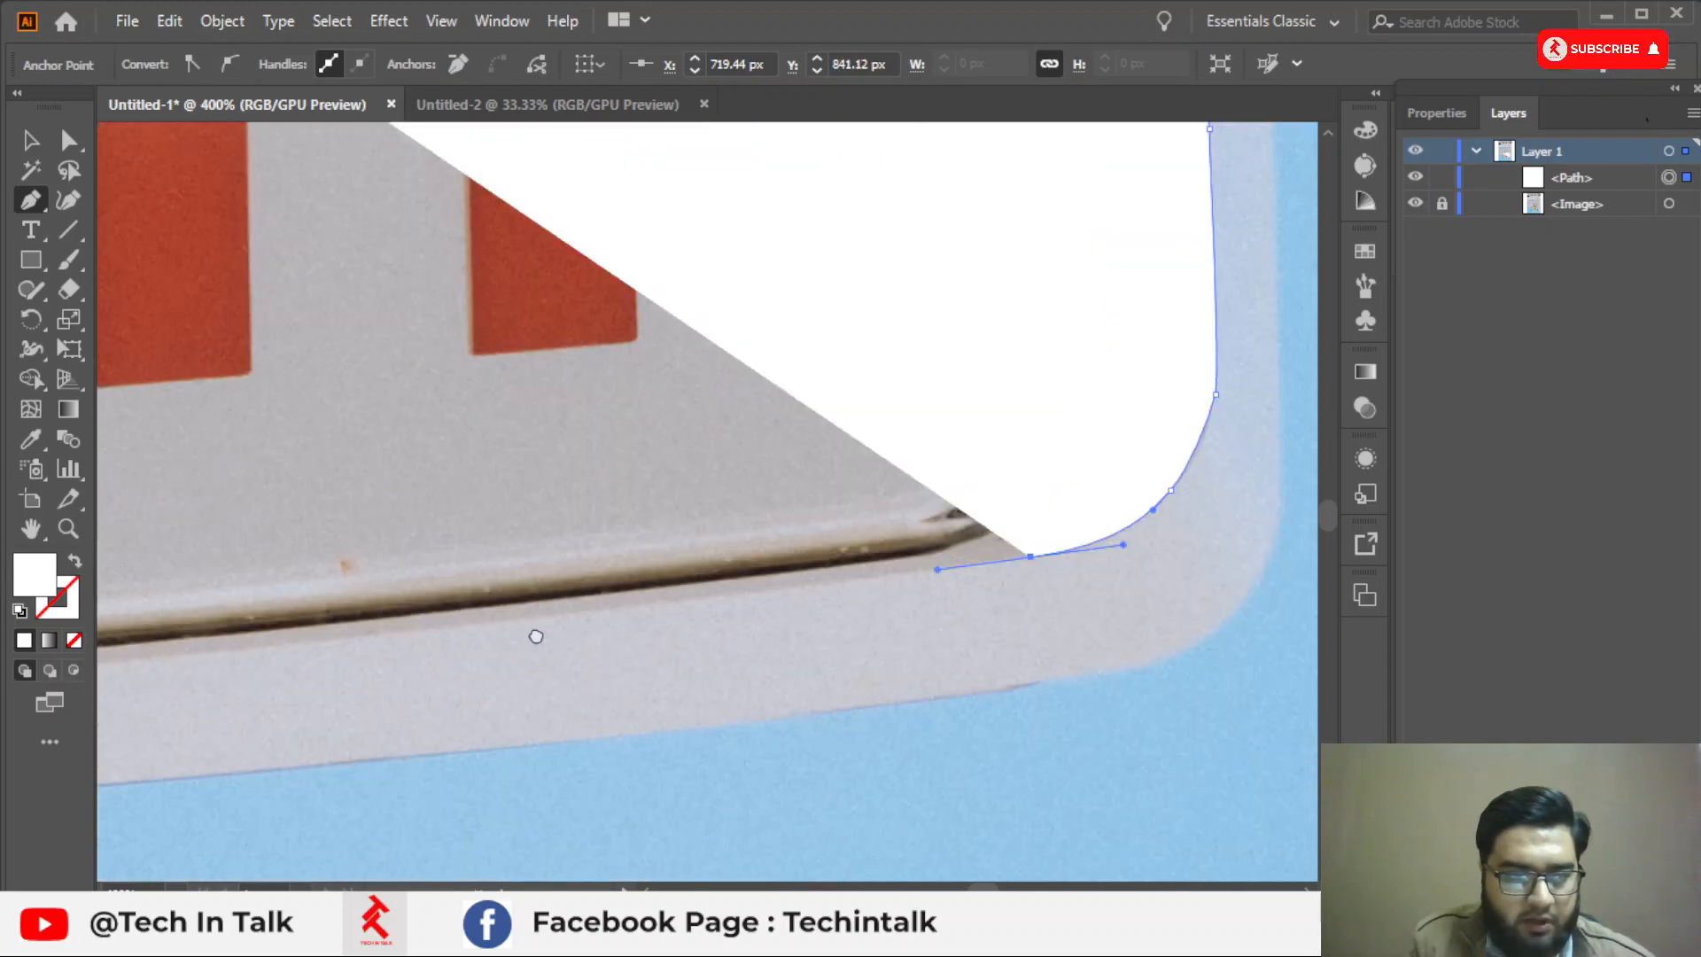
pyautogui.hscroll(-5, 535, 636)
pyautogui.moveTo(411, 708); pyautogui.dragTo(794, 699)
pyautogui.moveTo(327, 724); pyautogui.dragTo(229, 731)
pyautogui.moveTo(317, 675); pyautogui.dragTo(935, 710)
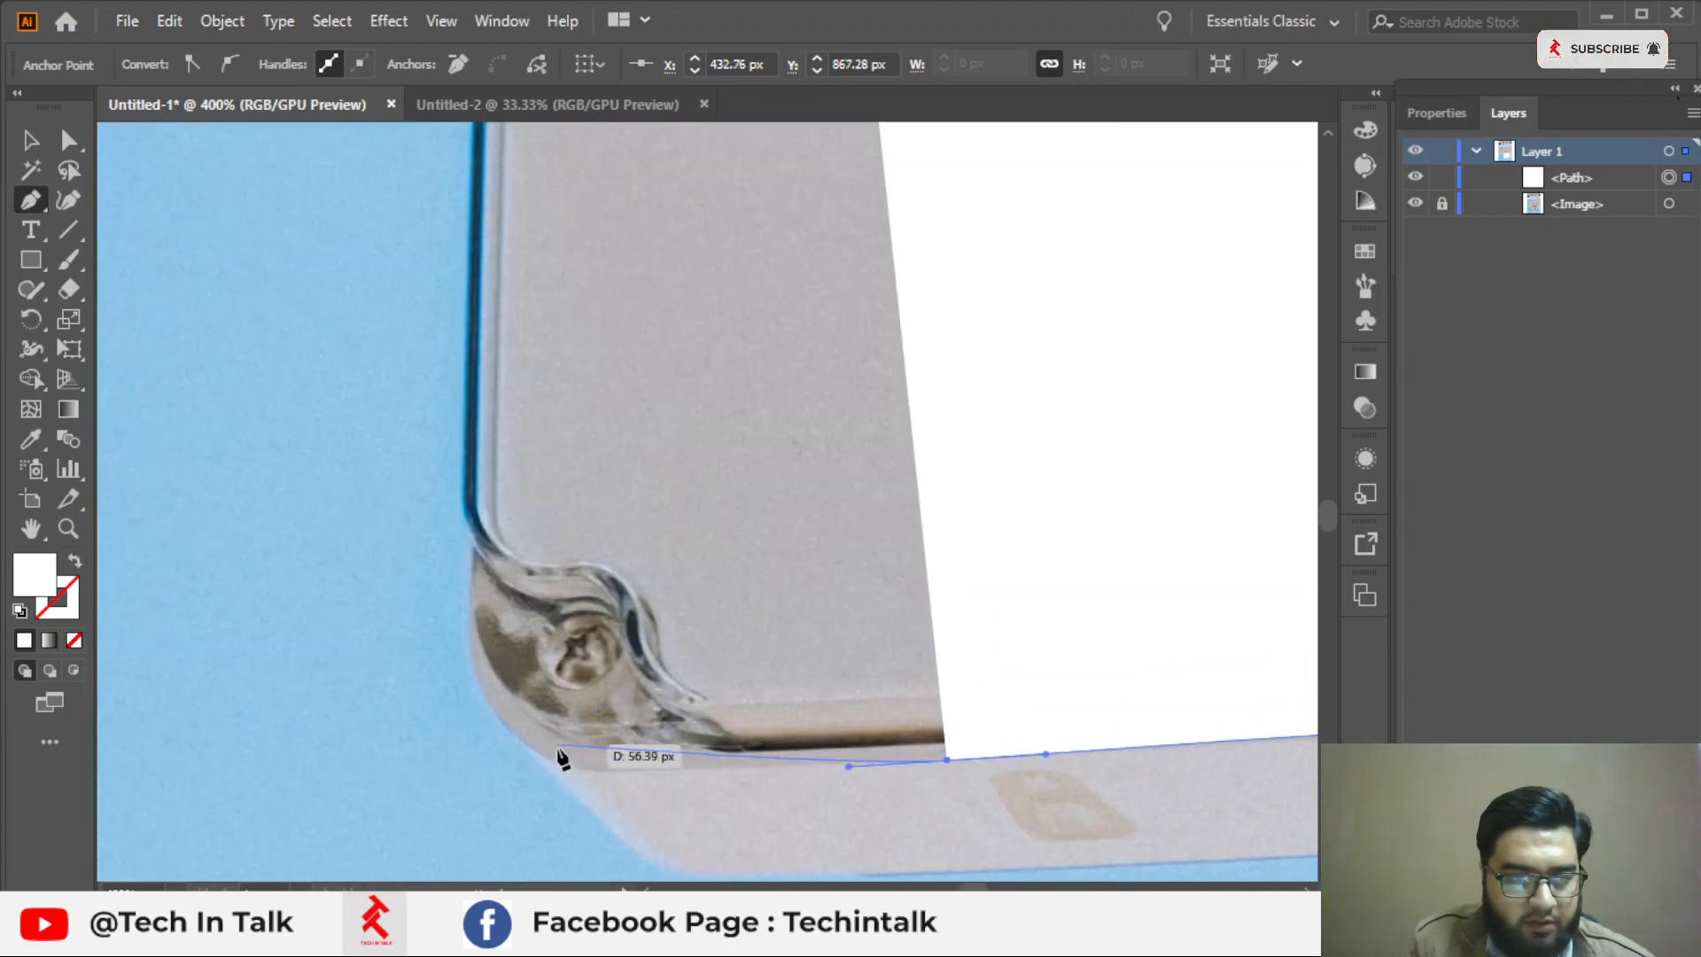
pyautogui.scroll(2, 559, 757)
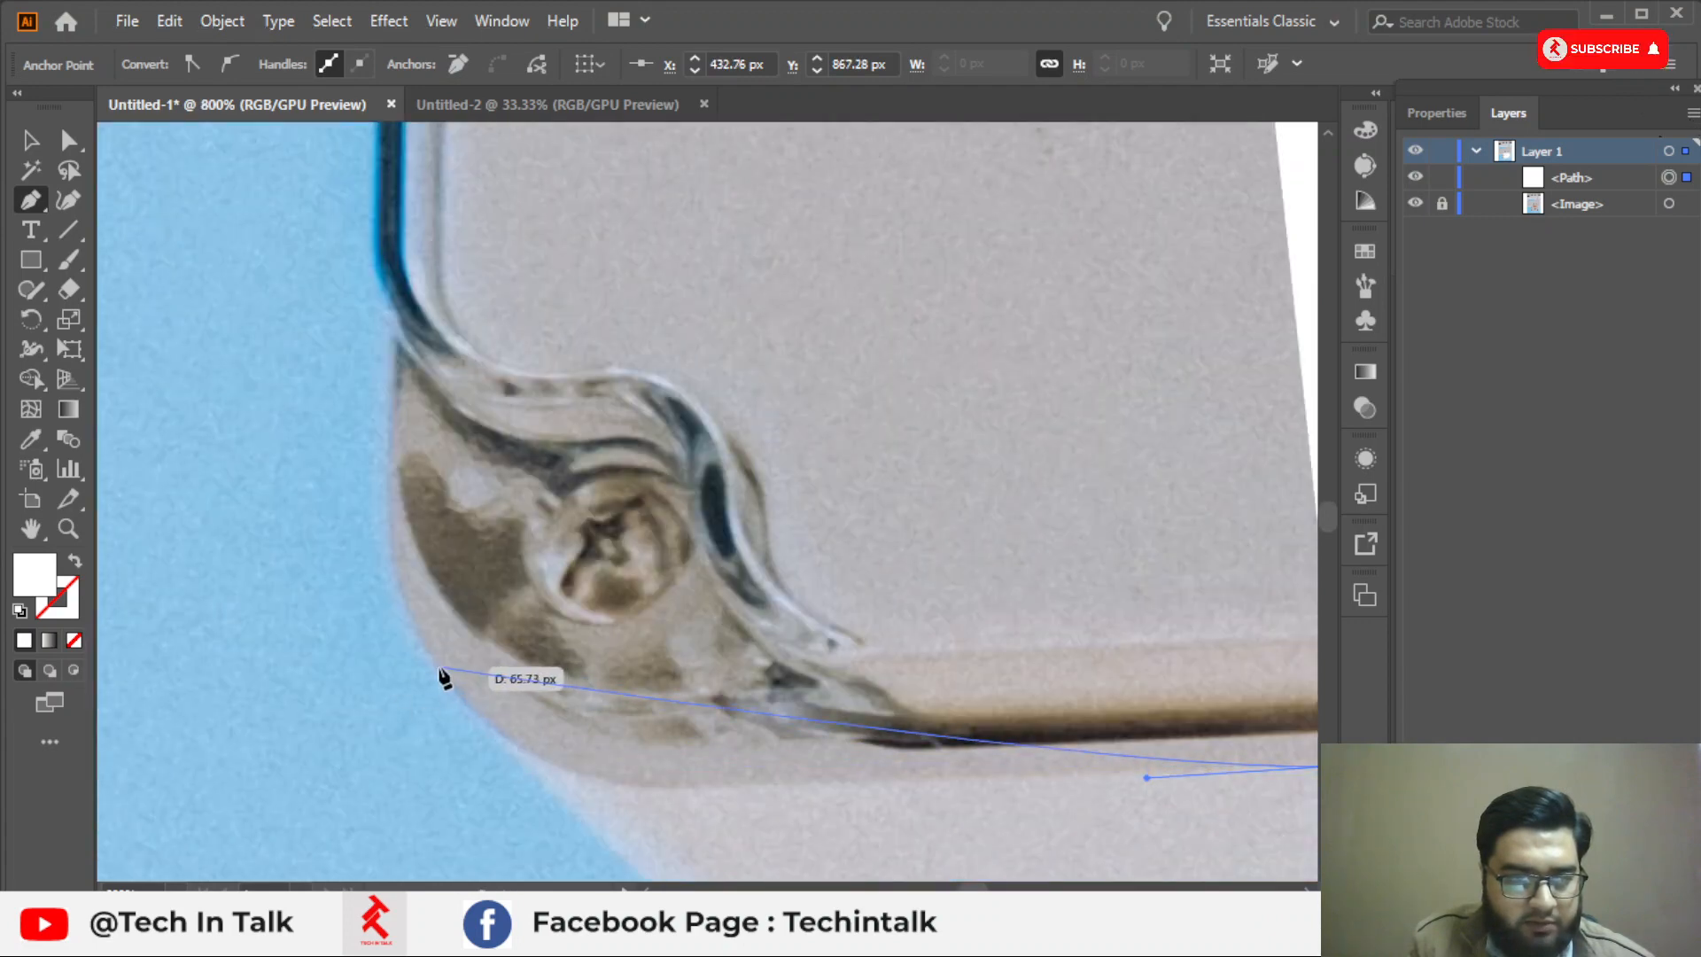
pyautogui.moveTo(440, 669); pyautogui.dragTo(381, 458)
pyautogui.hotkey('ctrl', 'z')
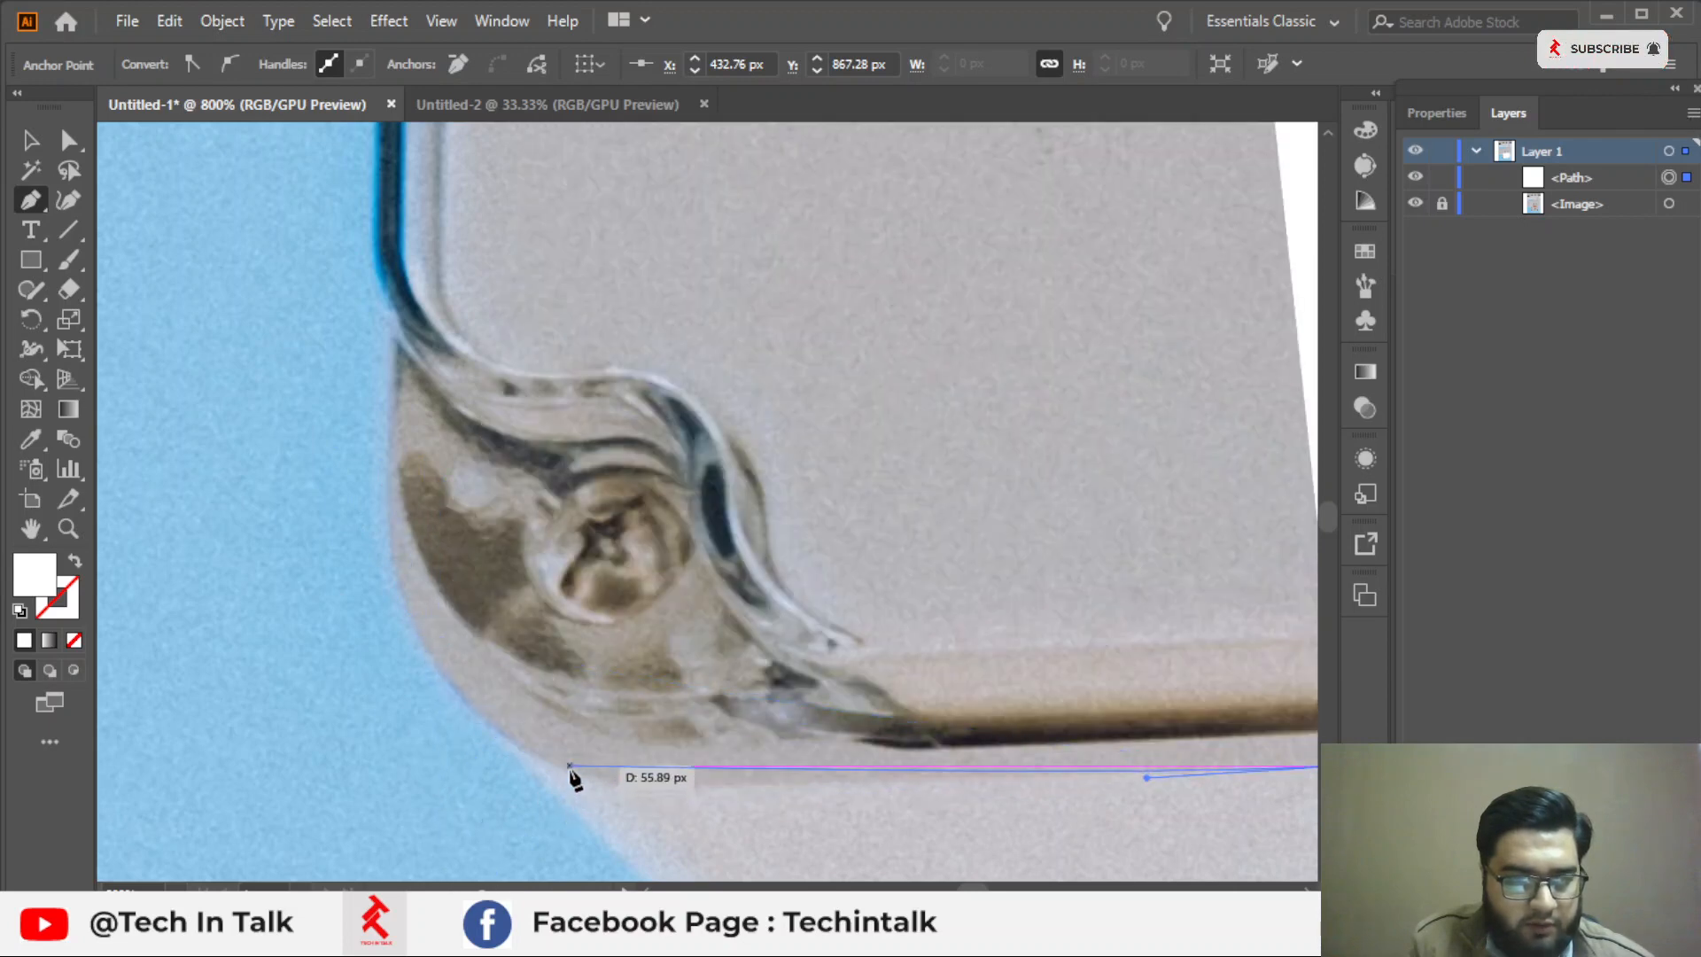
pyautogui.moveTo(565, 766); pyautogui.dragTo(501, 715)
pyautogui.hotkey('ctrl', 'z')
# Curve the path around the lower-left corner beneath the screw bracket and up to where the bracket meets the left rim.
pyautogui.moveTo(935, 767); pyautogui.dragTo(536, 669)
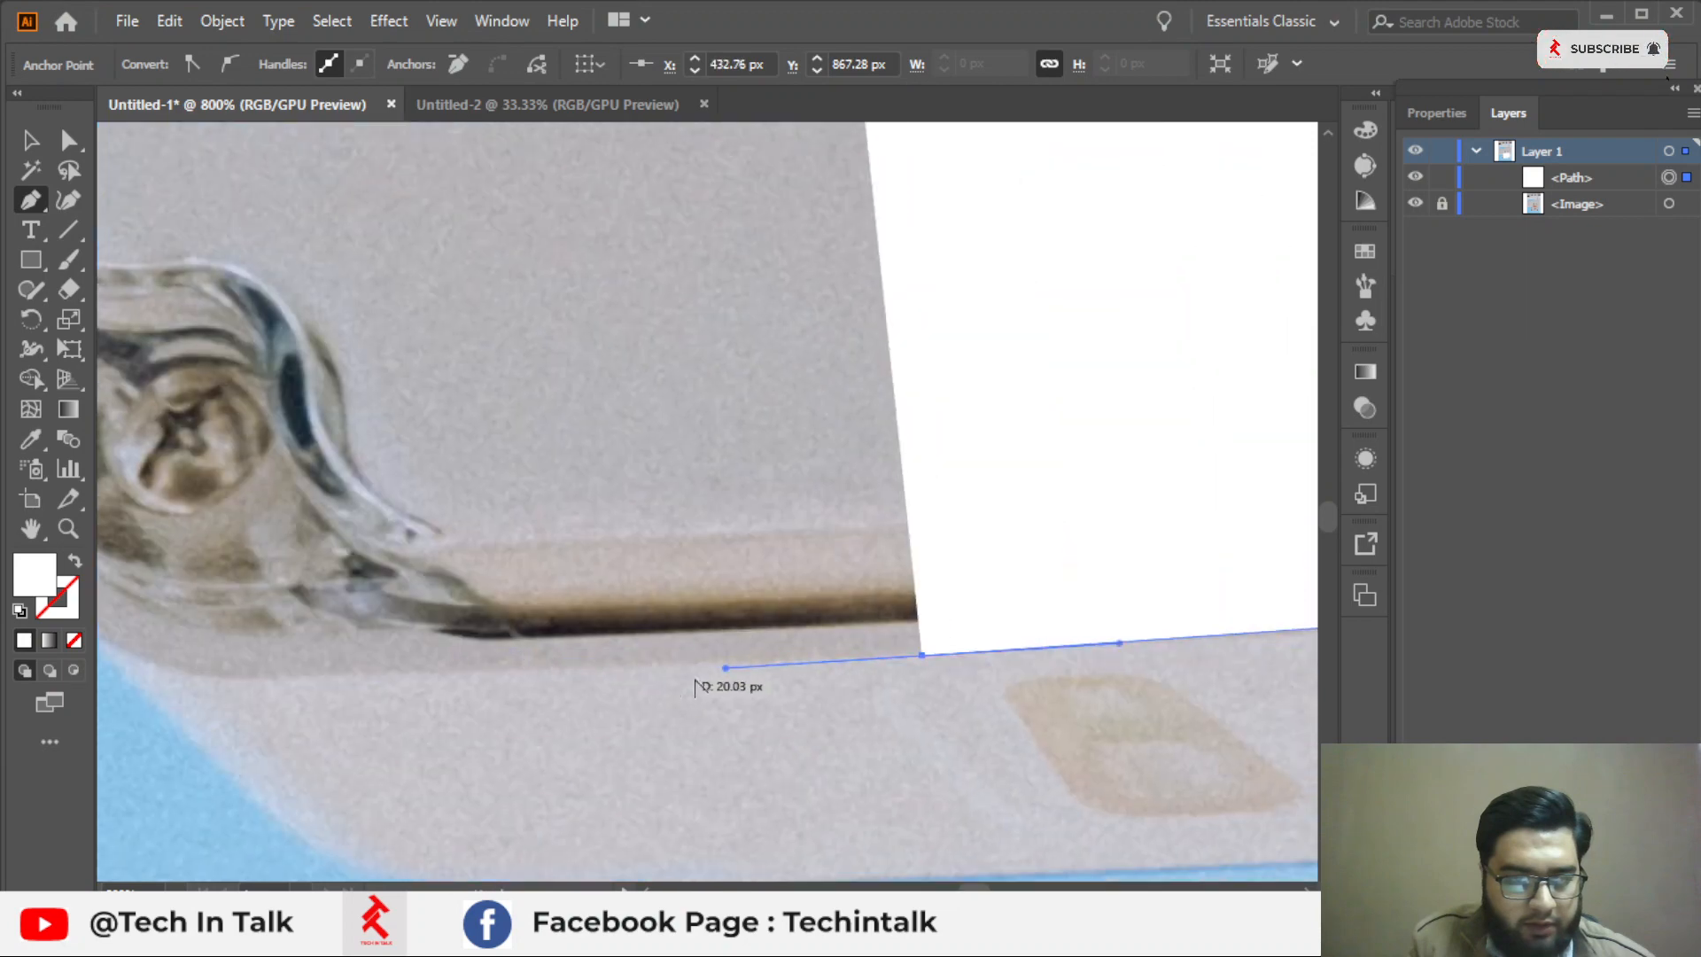
pyautogui.scroll(2, 724, 675)
pyautogui.click(253, 667)
pyautogui.moveTo(379, 671); pyautogui.dragTo(1212, 684)
pyautogui.moveTo(268, 596); pyautogui.dragTo(375, 750)
pyautogui.scroll(-1, 323, 421)
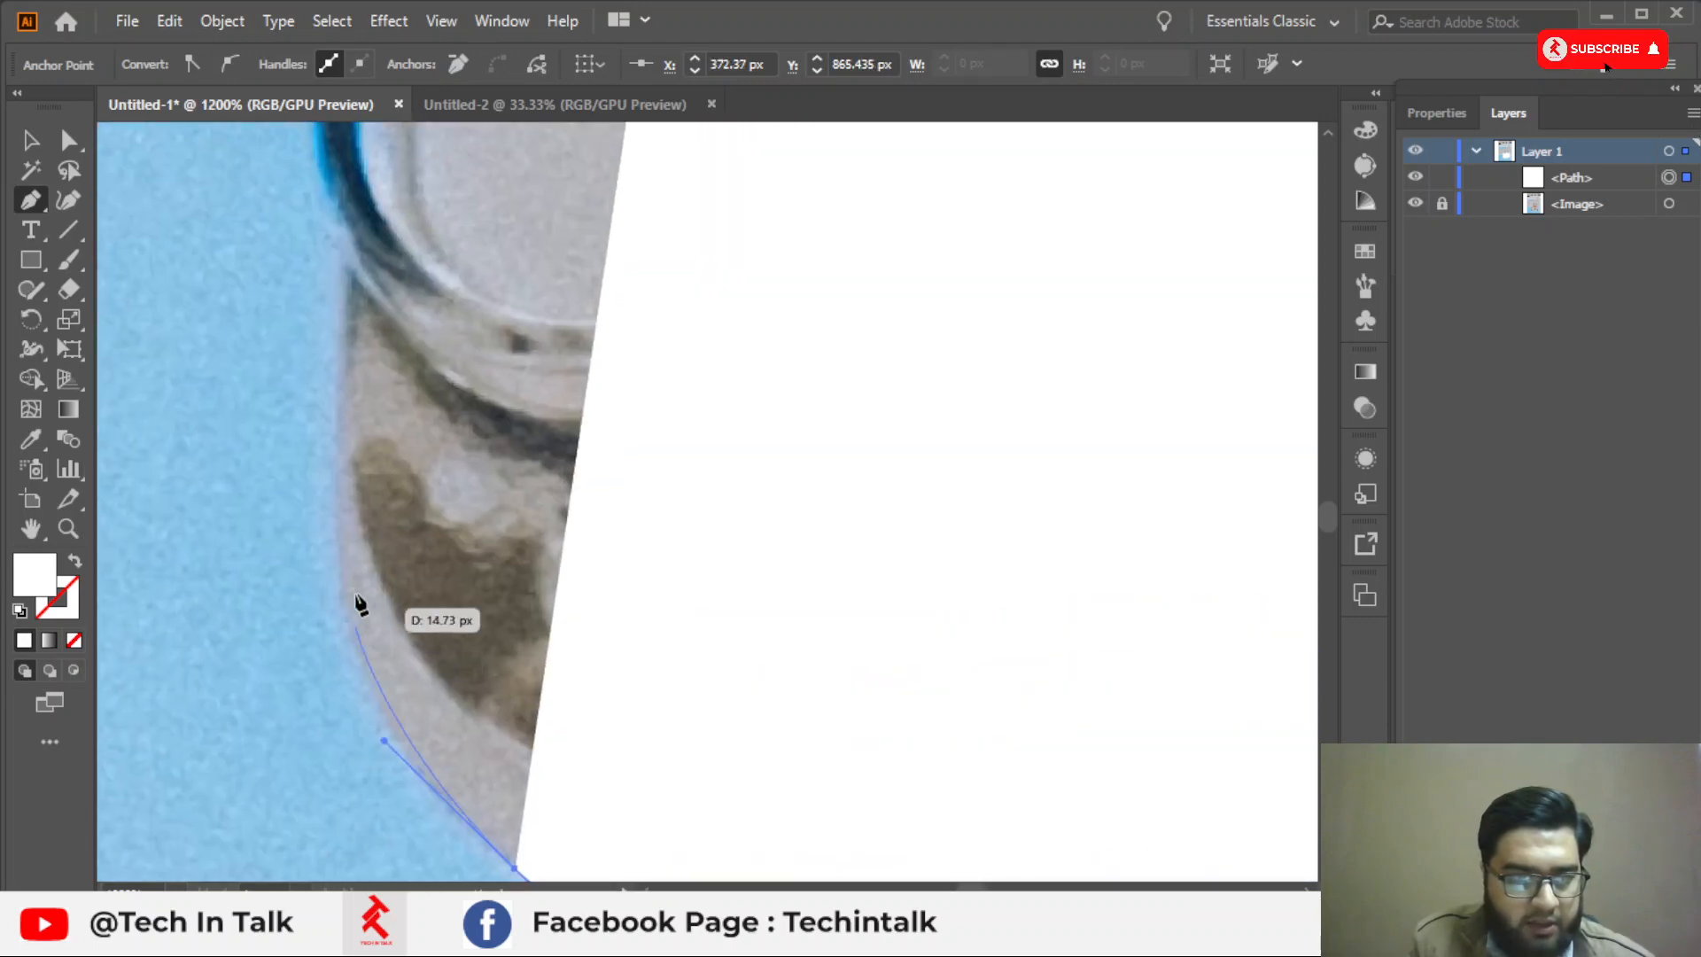
pyautogui.moveTo(336, 525); pyautogui.dragTo(463, 564)
pyautogui.click(345, 239)
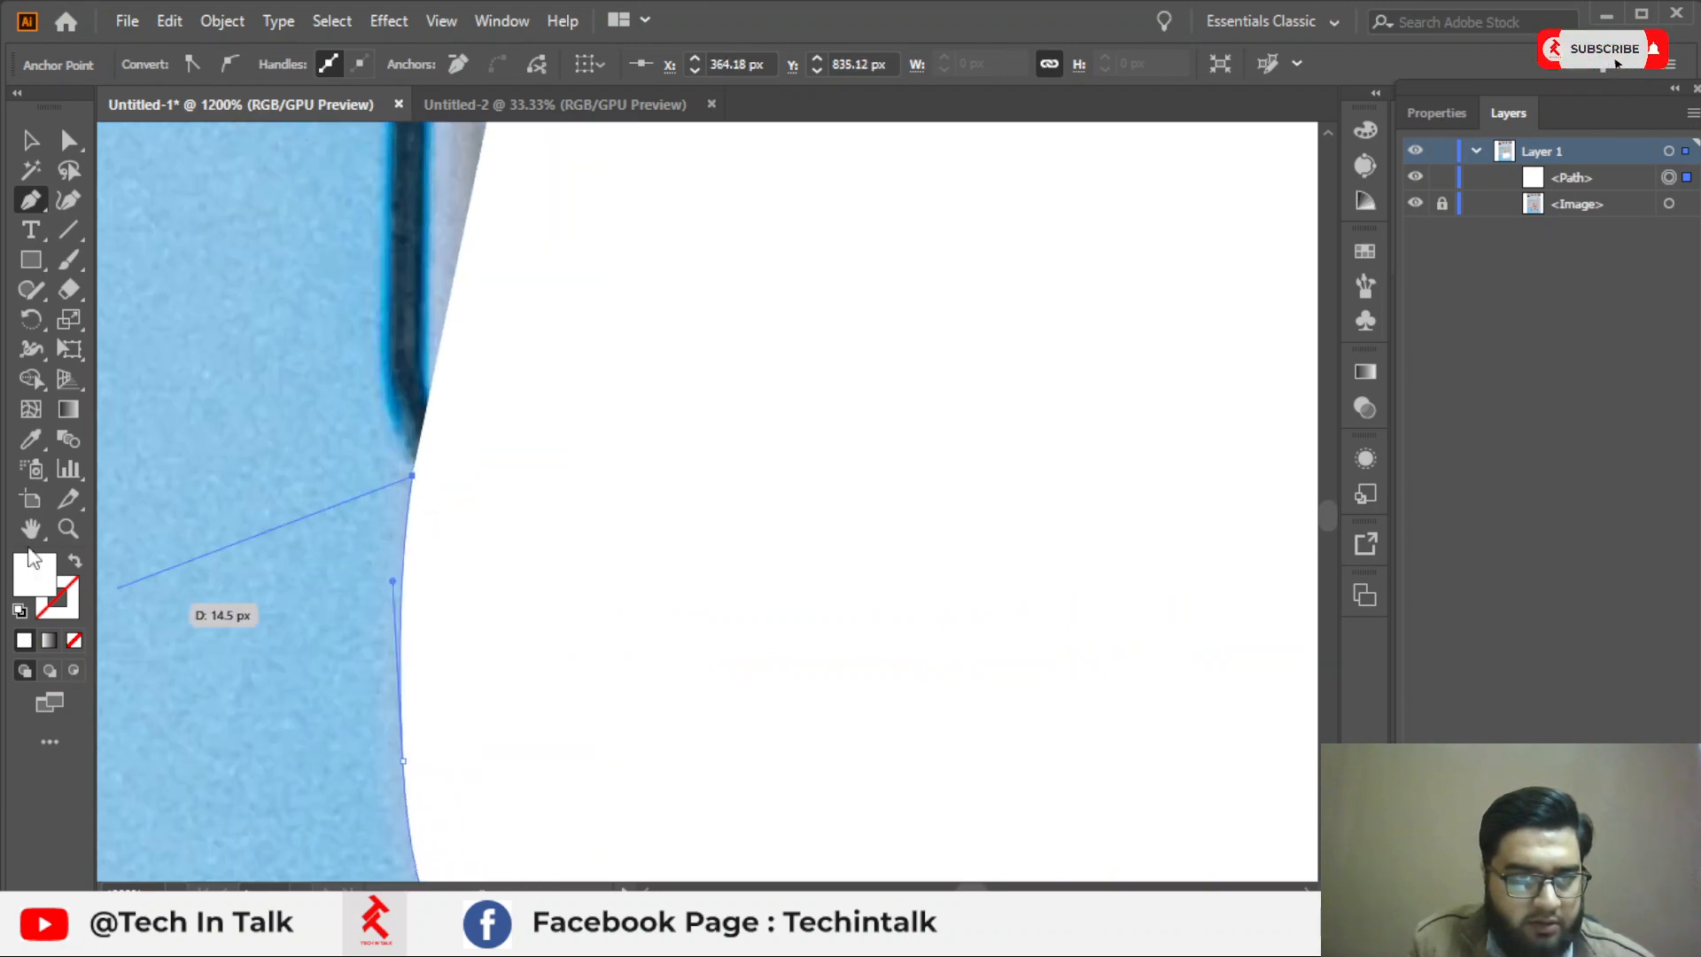
pyautogui.click(75, 562)
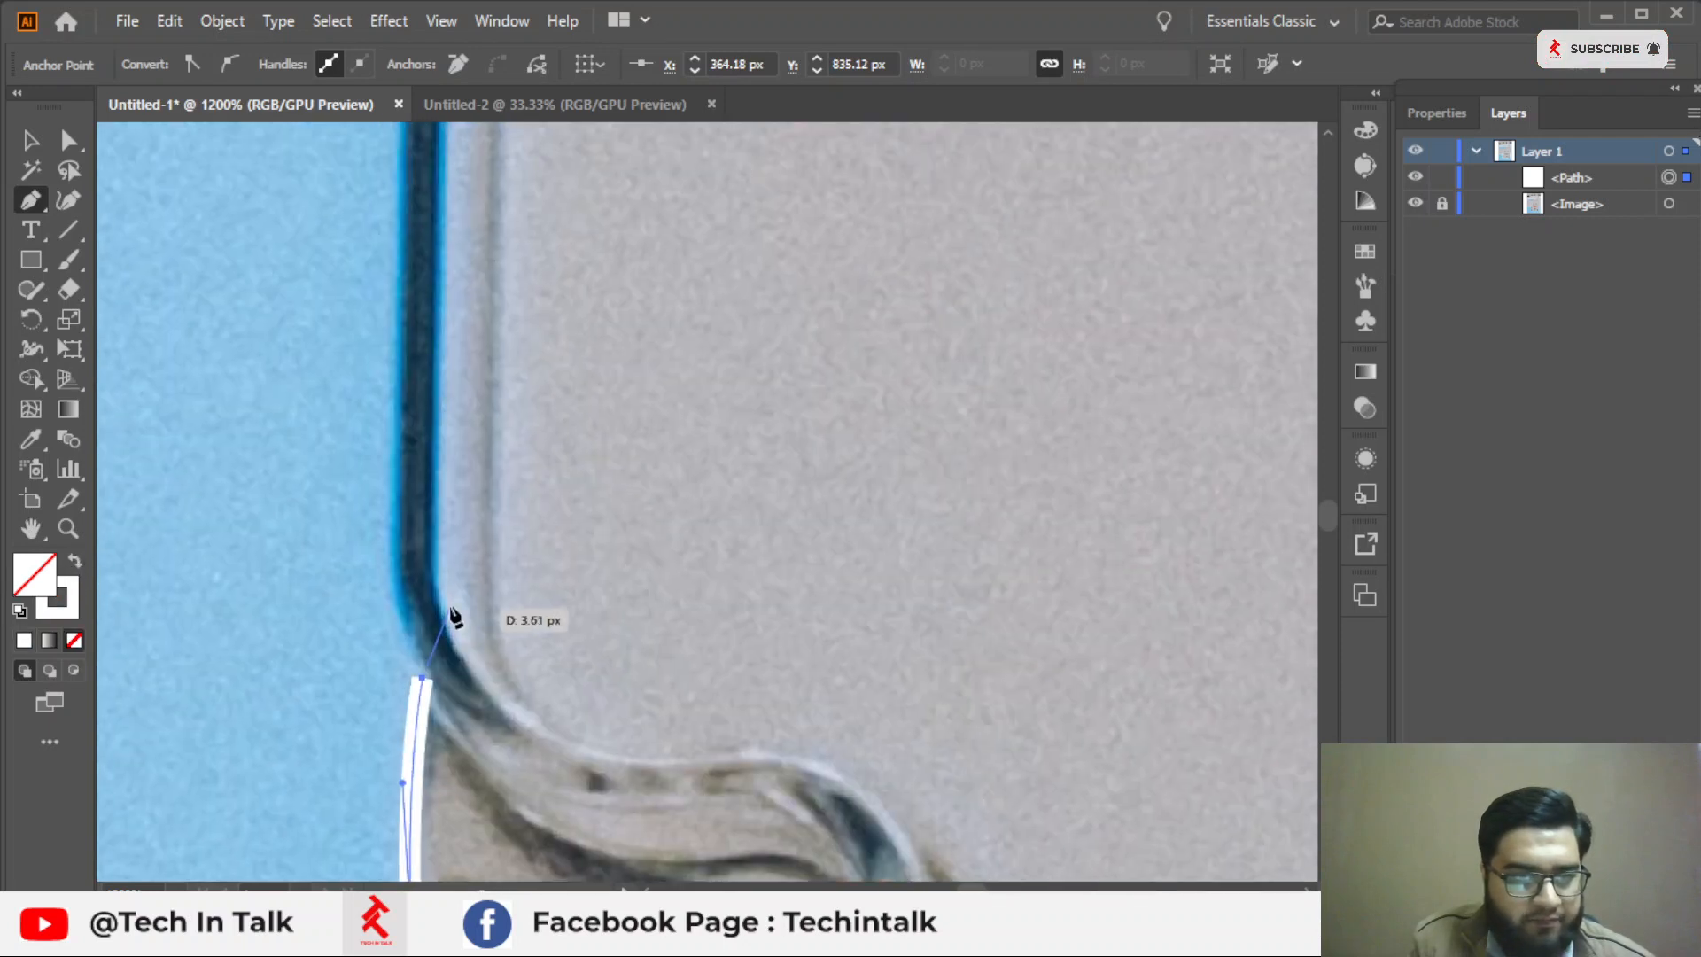
pyautogui.click(77, 567)
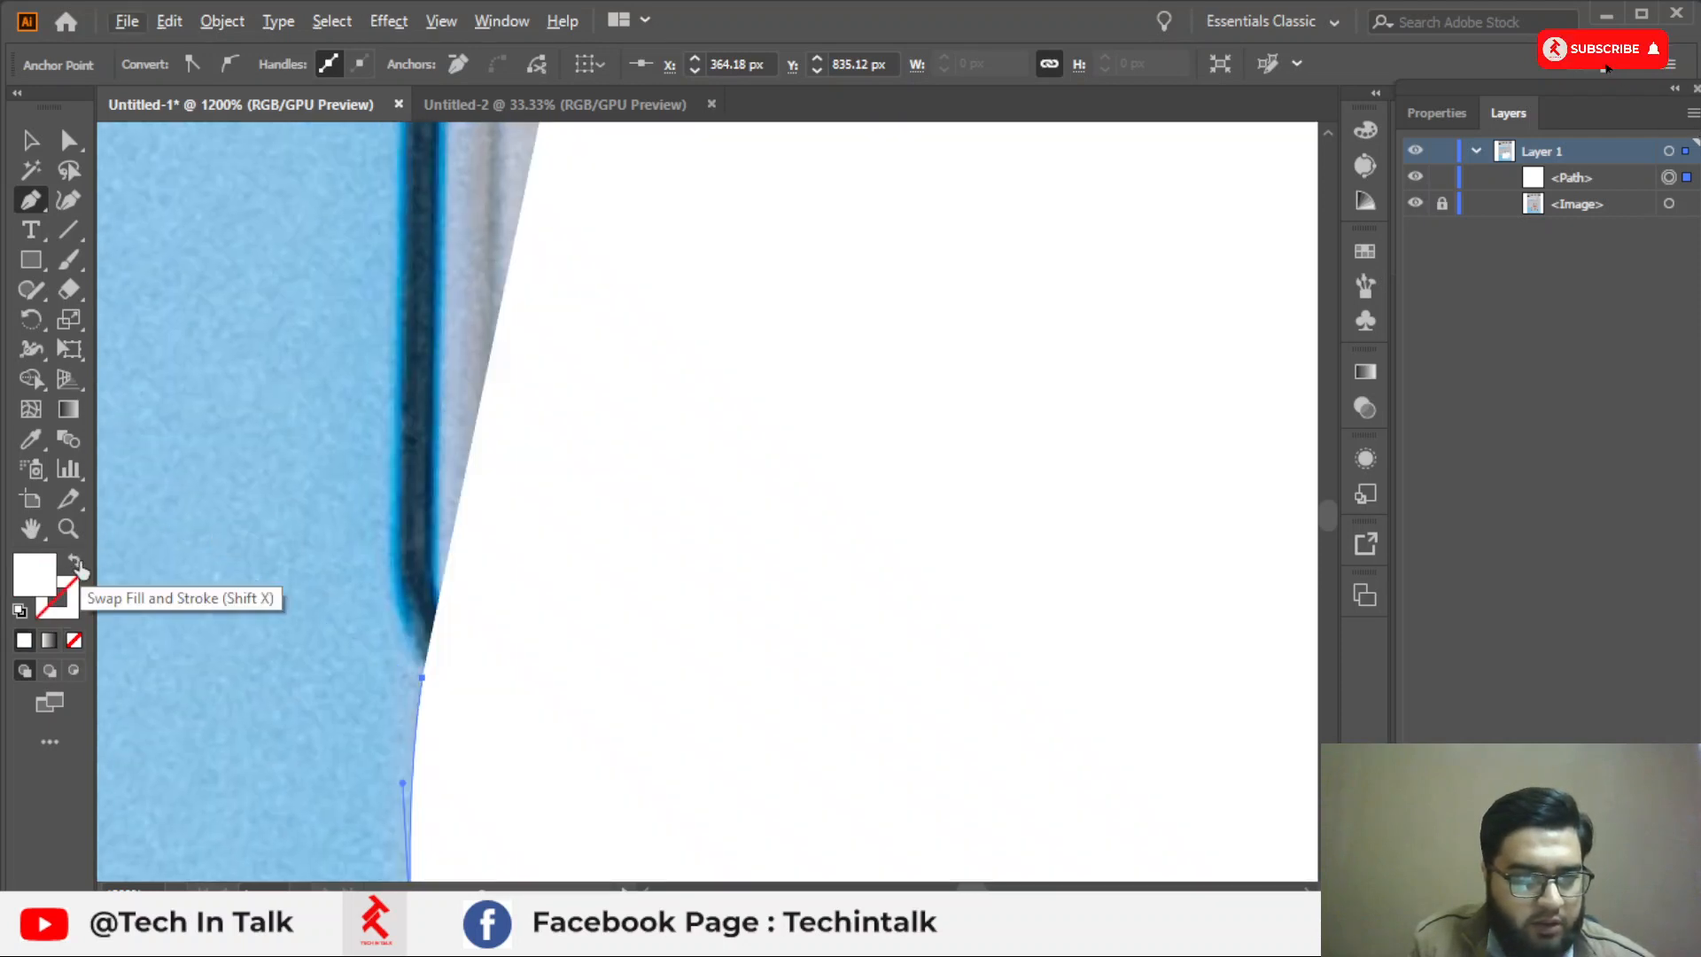
pyautogui.scroll(-3, 663, 514)
pyautogui.scroll(3, 655, 550)
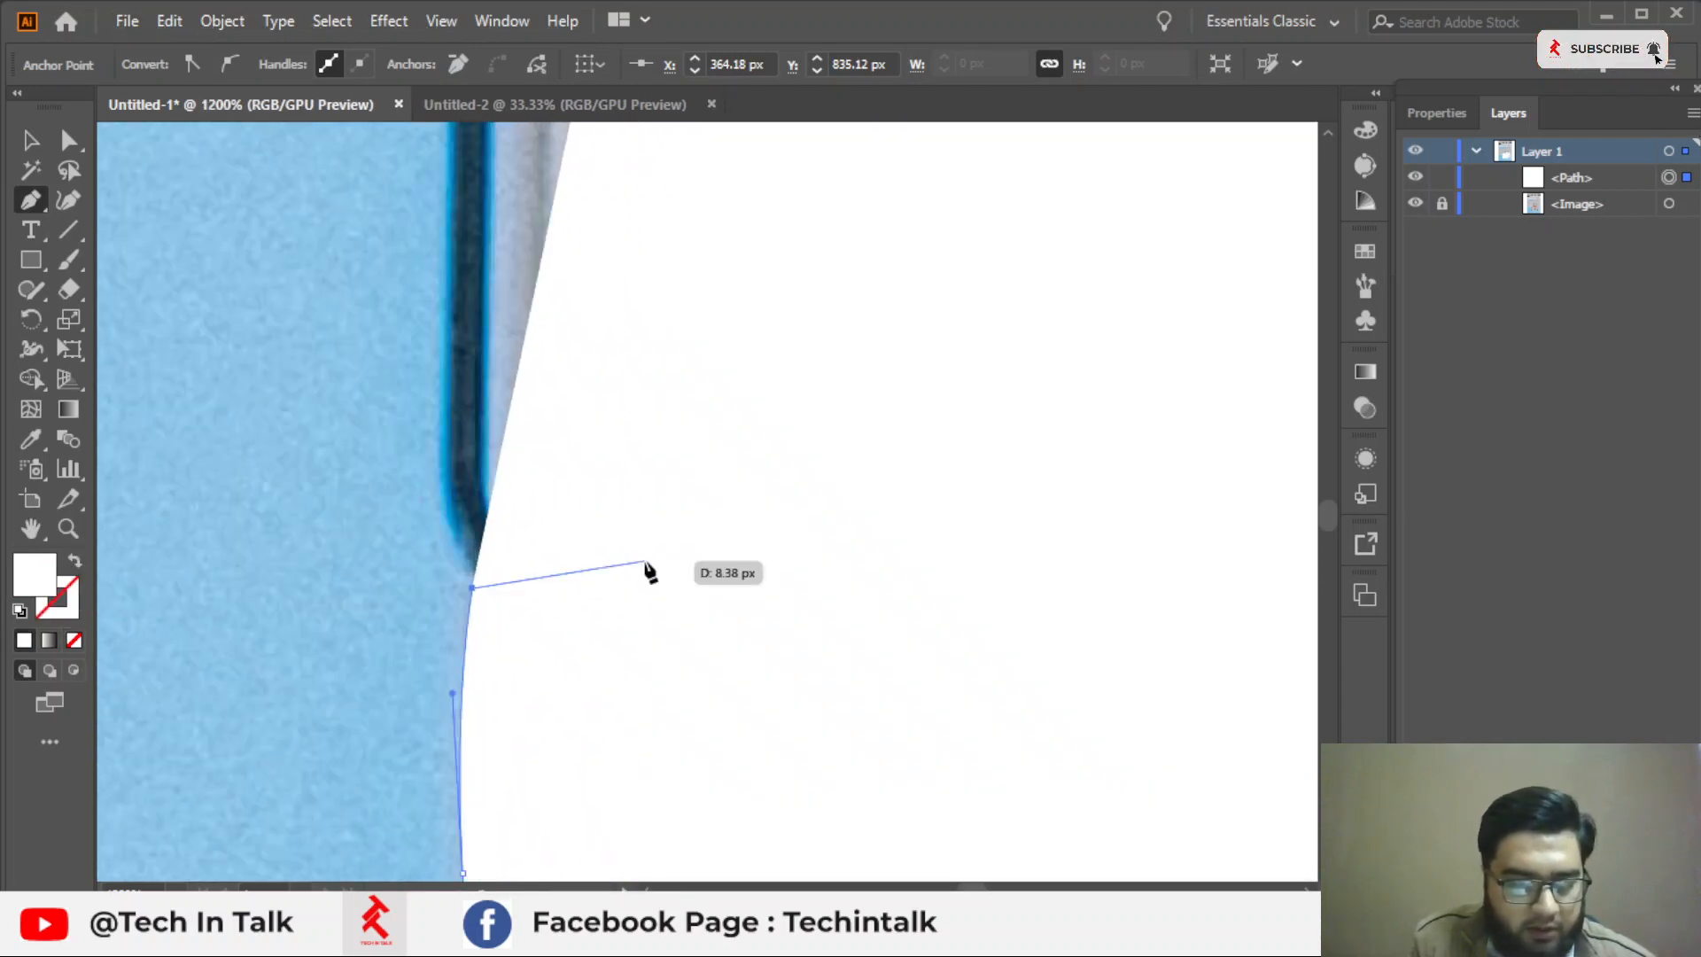
pyautogui.scroll(2, 620, 544)
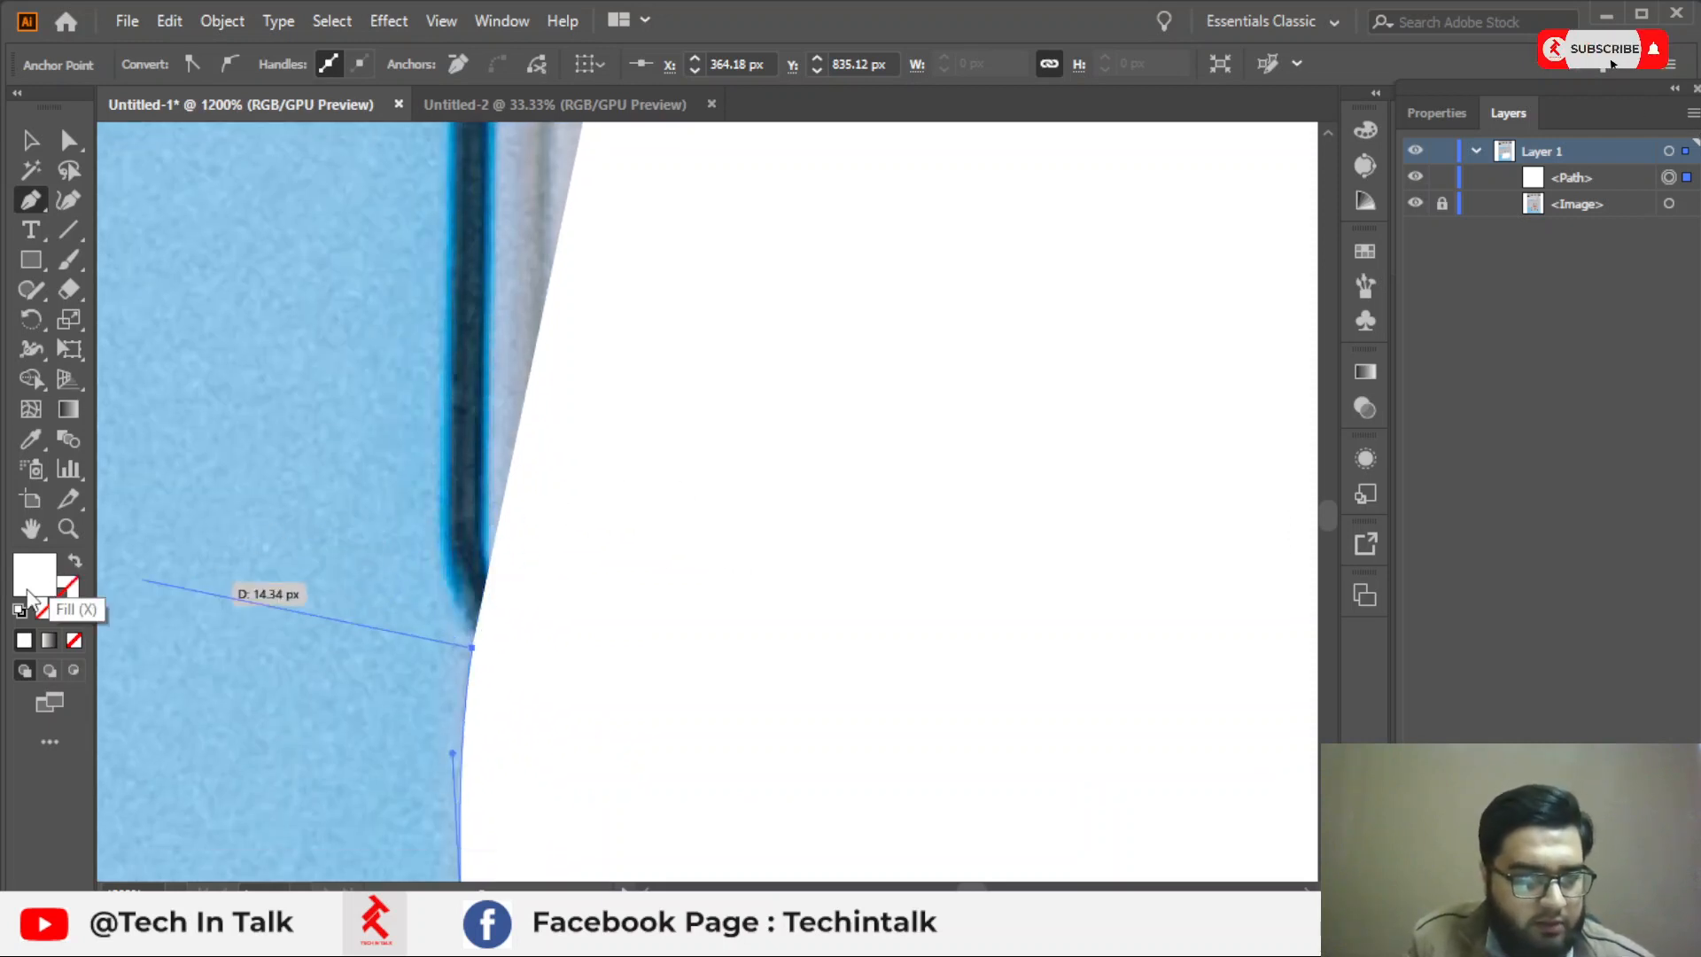
# Swap the path's fill and stroke to a white stroke without fill, and anchor the path at the foot of the left rim.
pyautogui.click(75, 564)
pyautogui.scroll(1, 482, 532)
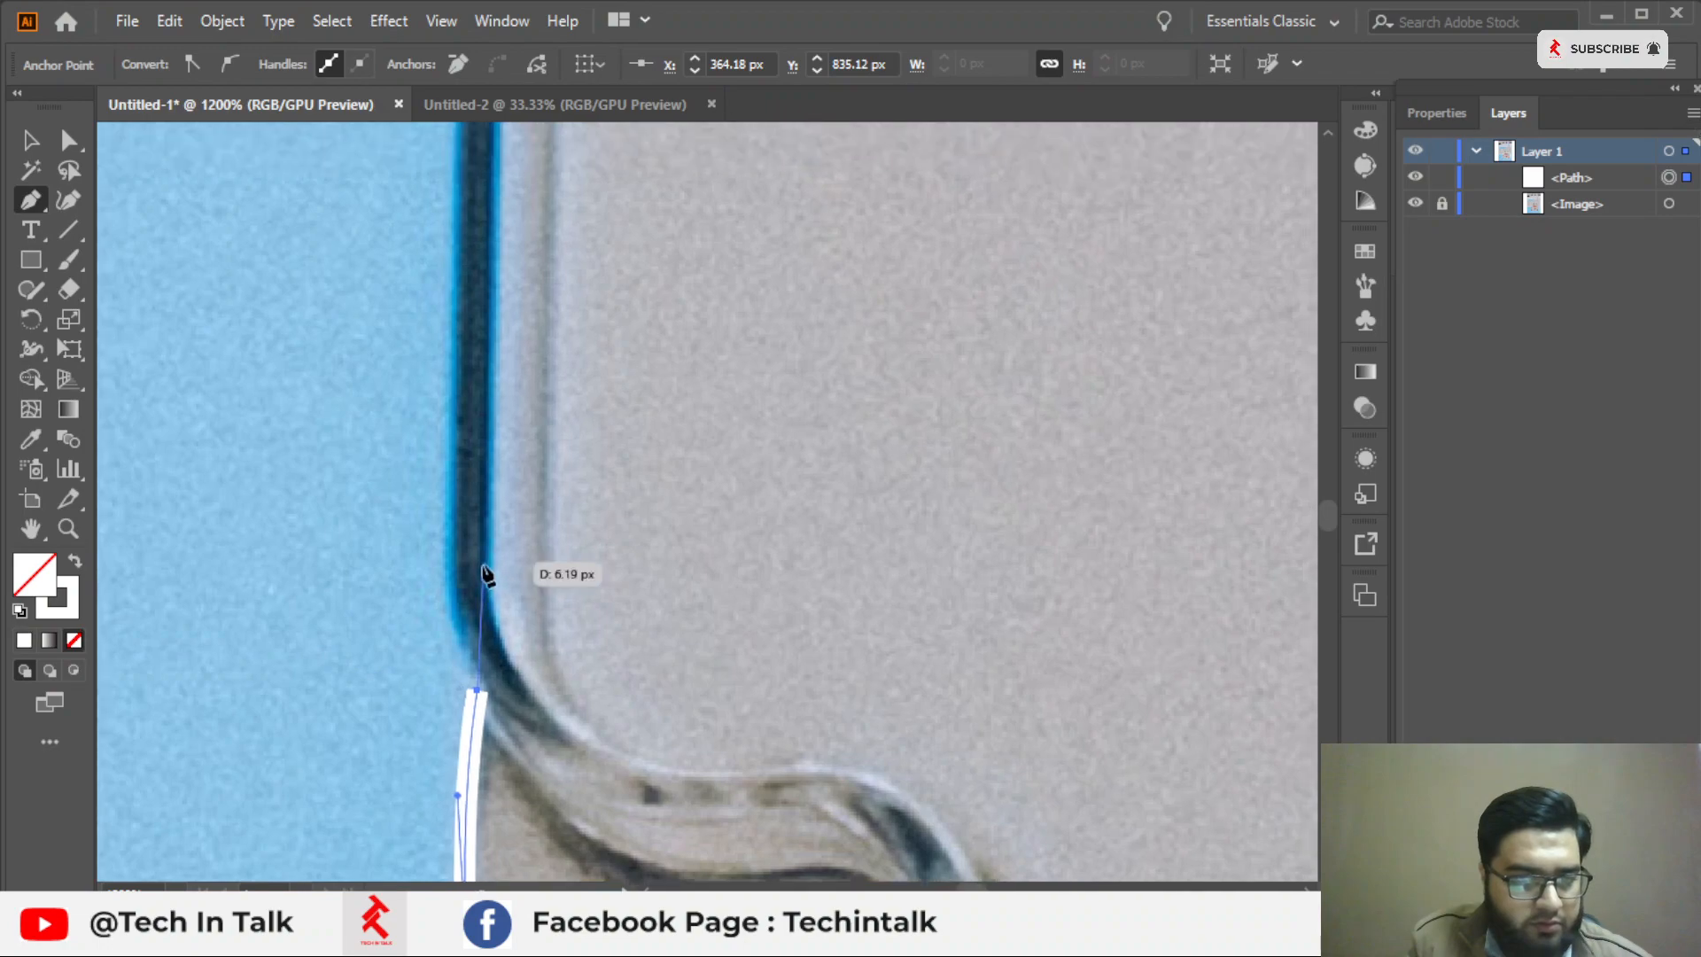
pyautogui.scroll(3, 486, 570)
pyautogui.moveTo(410, 497); pyautogui.dragTo(478, 798)
pyautogui.scroll(-2, 406, 236)
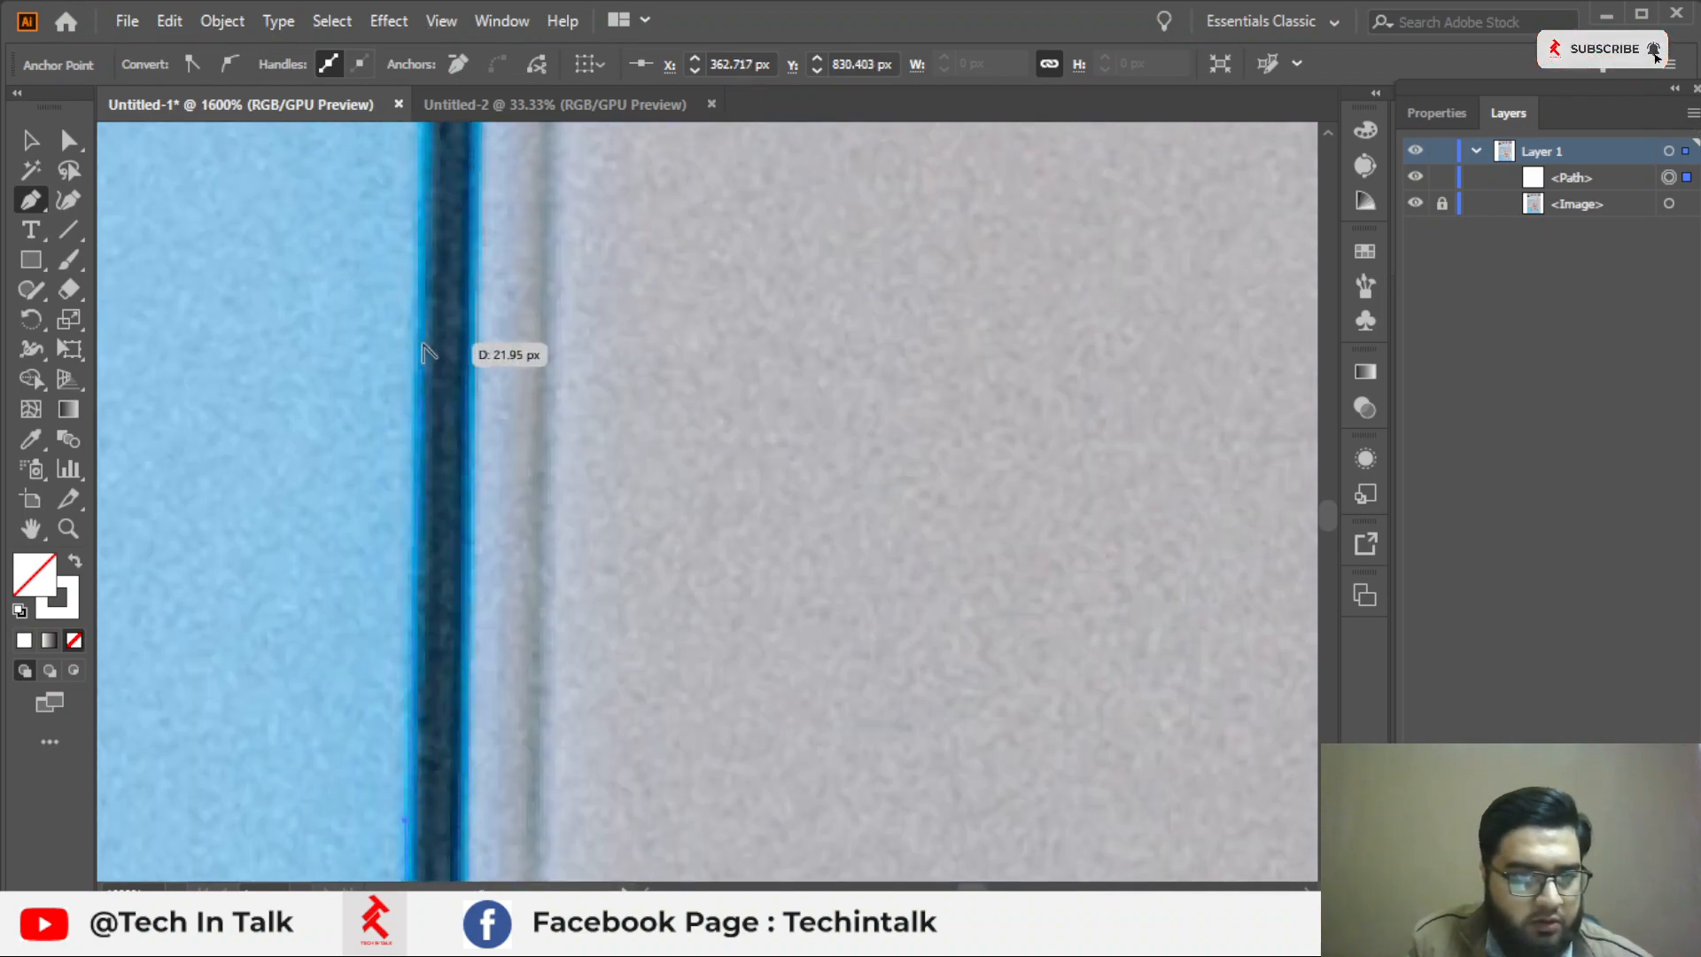
# Run the path up the sign's left rim to a smooth anchor just below the upper-left screw bracket.
pyautogui.scroll(-2, 421, 351)
pyautogui.moveTo(399, 372); pyautogui.dragTo(341, 798)
pyautogui.scroll(-2, 363, 421)
pyautogui.moveTo(360, 391); pyautogui.dragTo(384, 664)
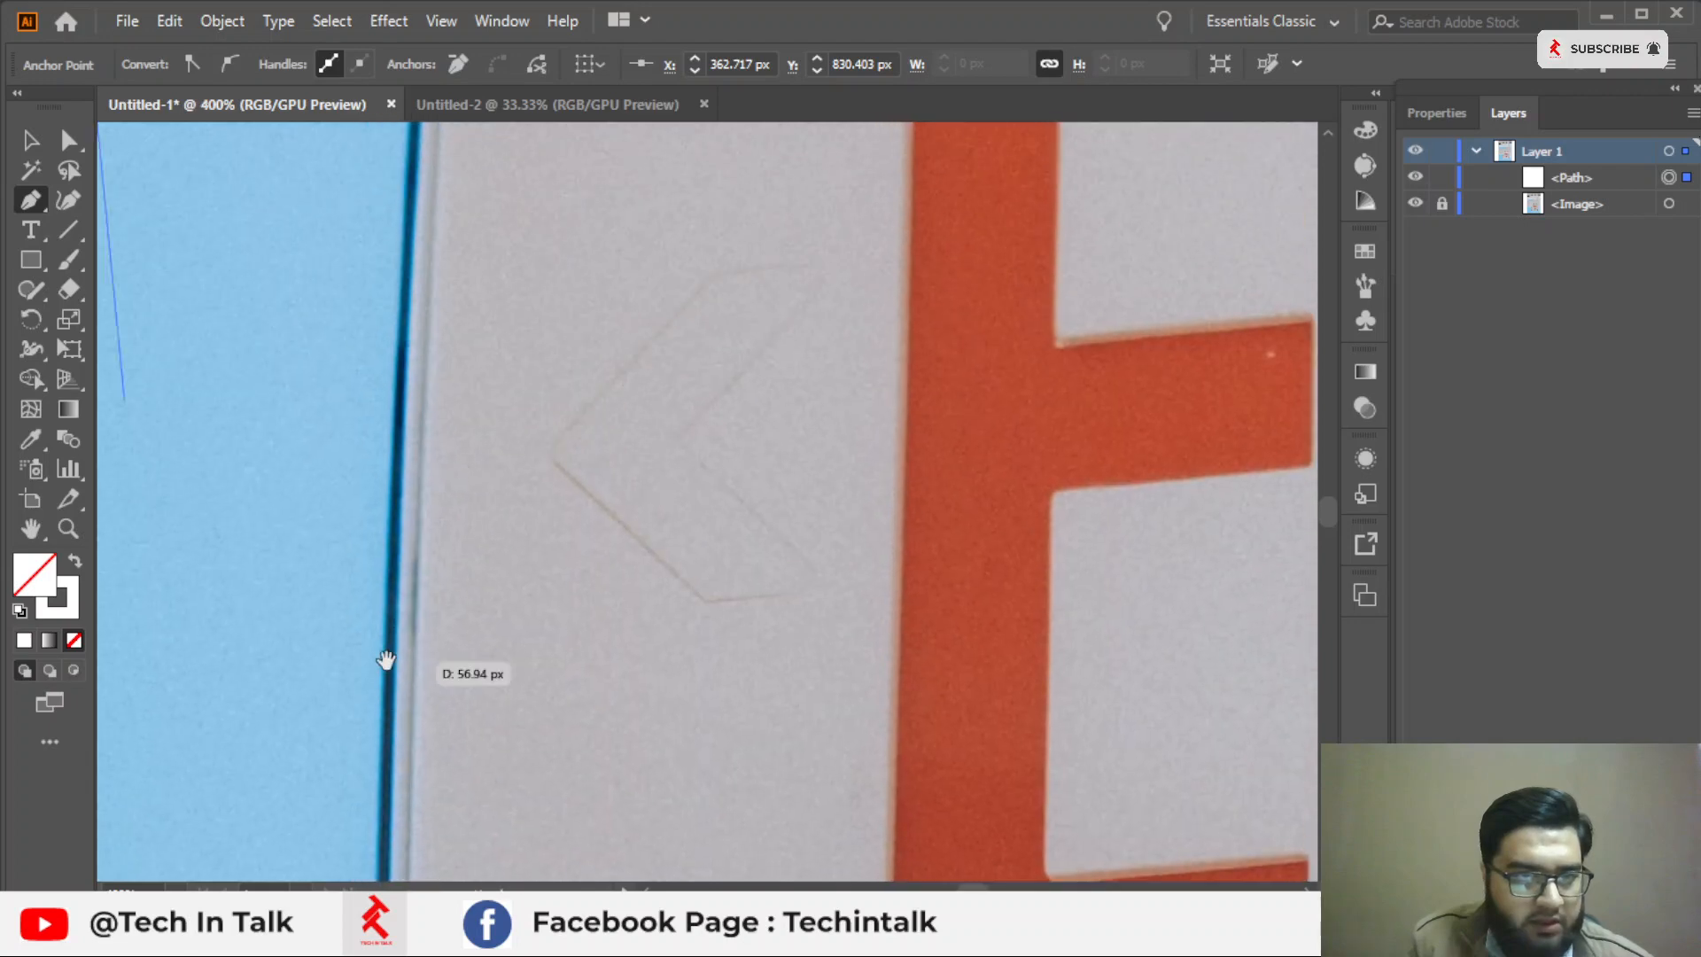
pyautogui.moveTo(390, 265); pyautogui.dragTo(424, 645)
pyautogui.scroll(2, 417, 448)
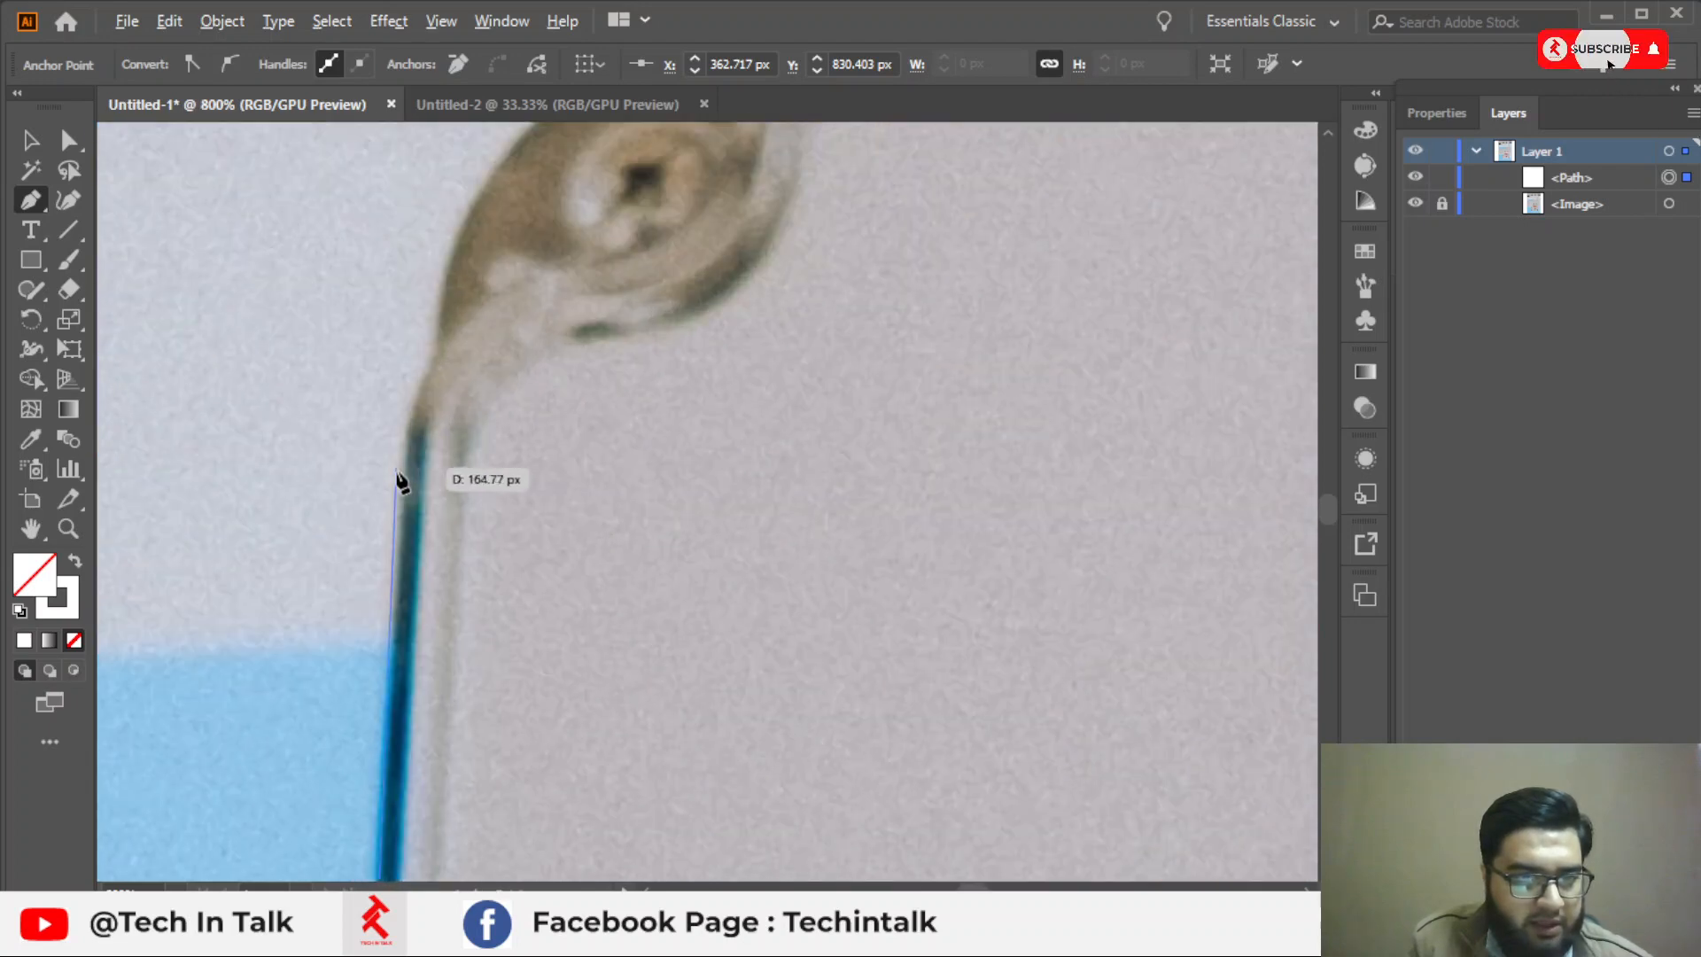
pyautogui.moveTo(454, 250)
pyautogui.mouseDown()
pyautogui.moveTo(441, 127)
pyautogui.moveTo(443, 231)
pyautogui.mouseUp()
# Remove the outgoing direction handle from the anchor just below the upper-left screw bracket.
pyautogui.scroll(-5, 443, 234)
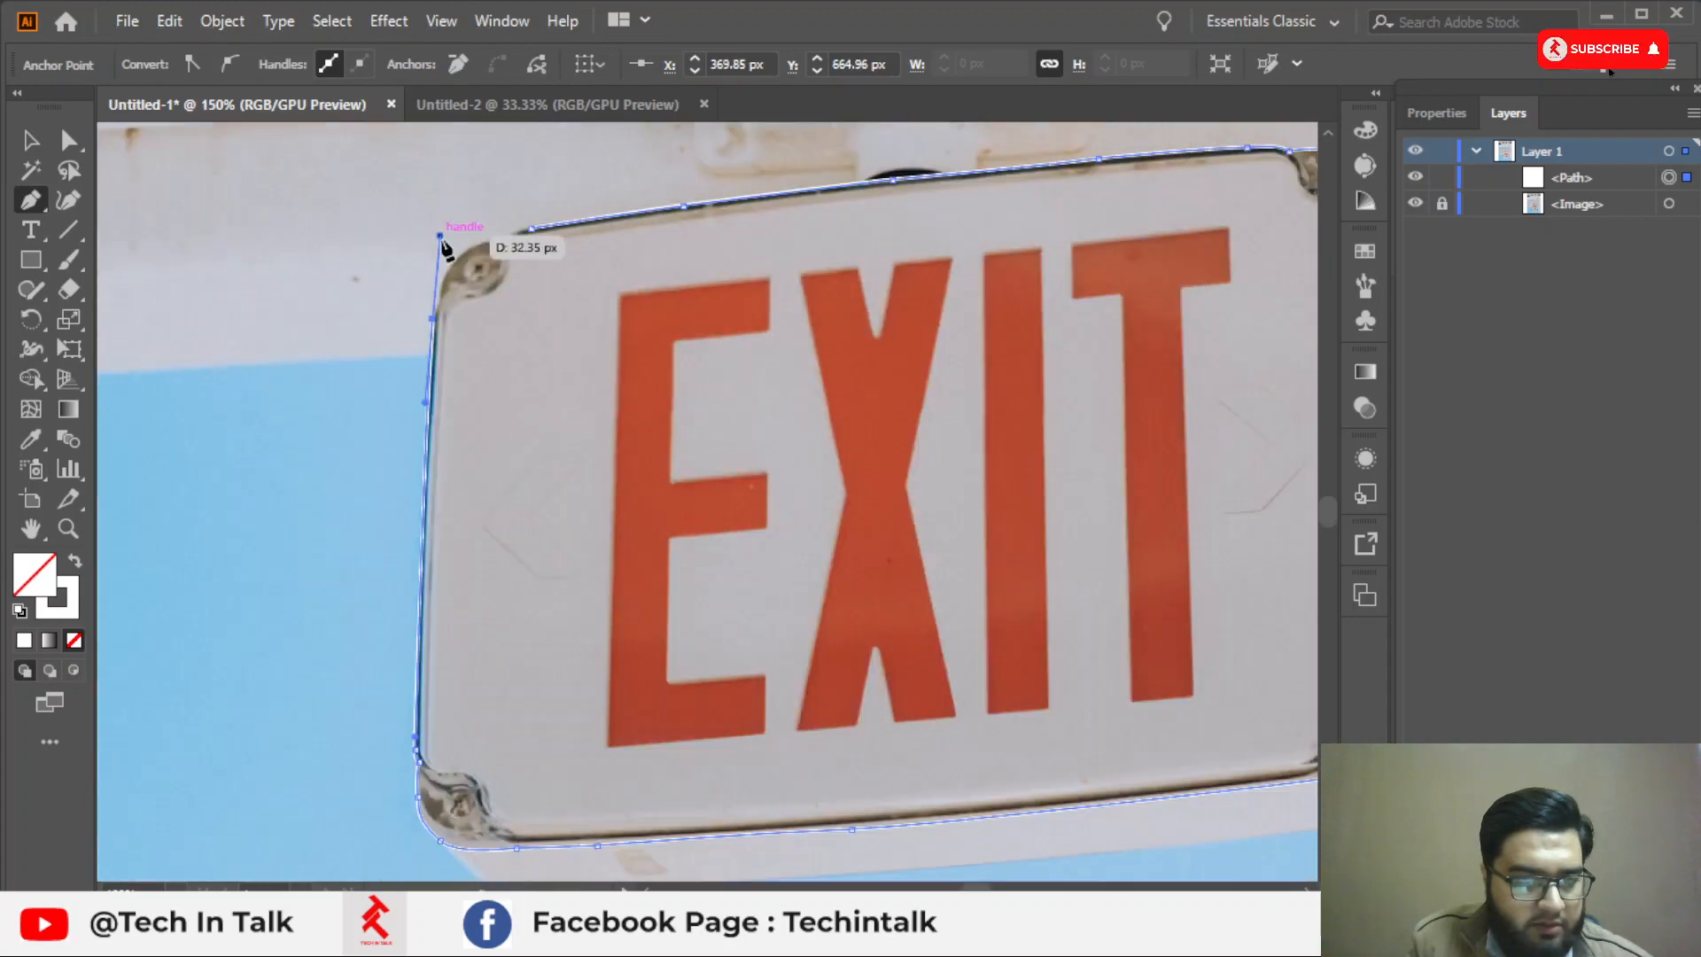
pyautogui.scroll(6, 442, 244)
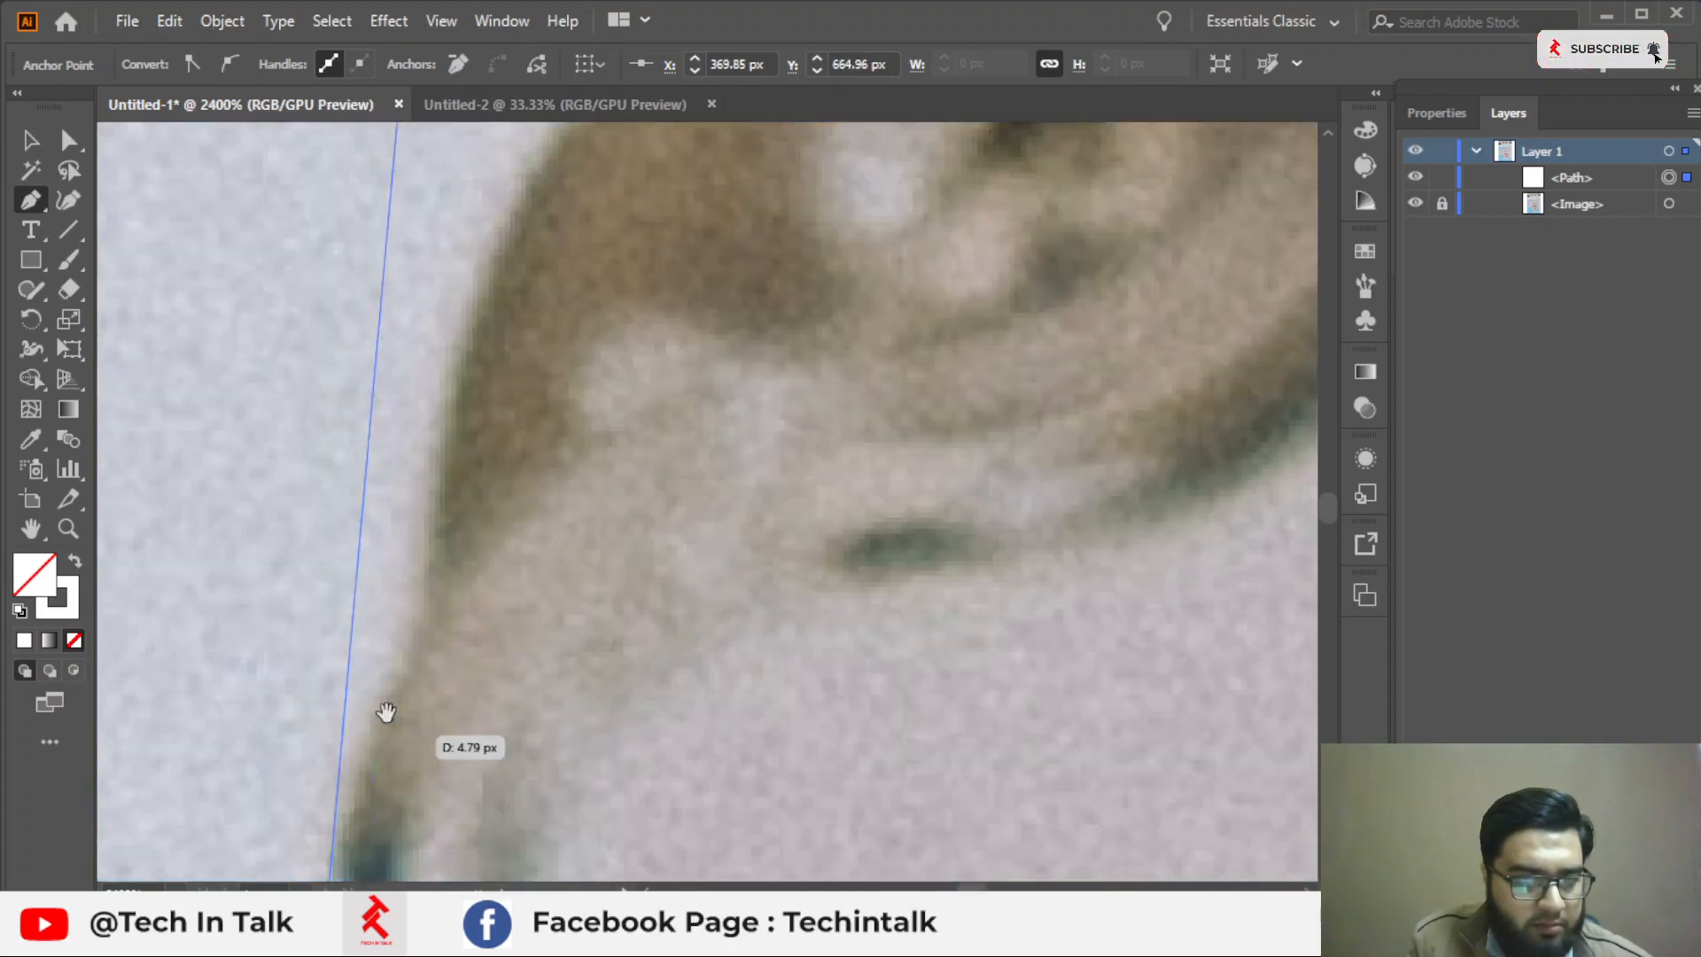
pyautogui.moveTo(383, 714); pyautogui.dragTo(428, 430)
pyautogui.click(368, 645)
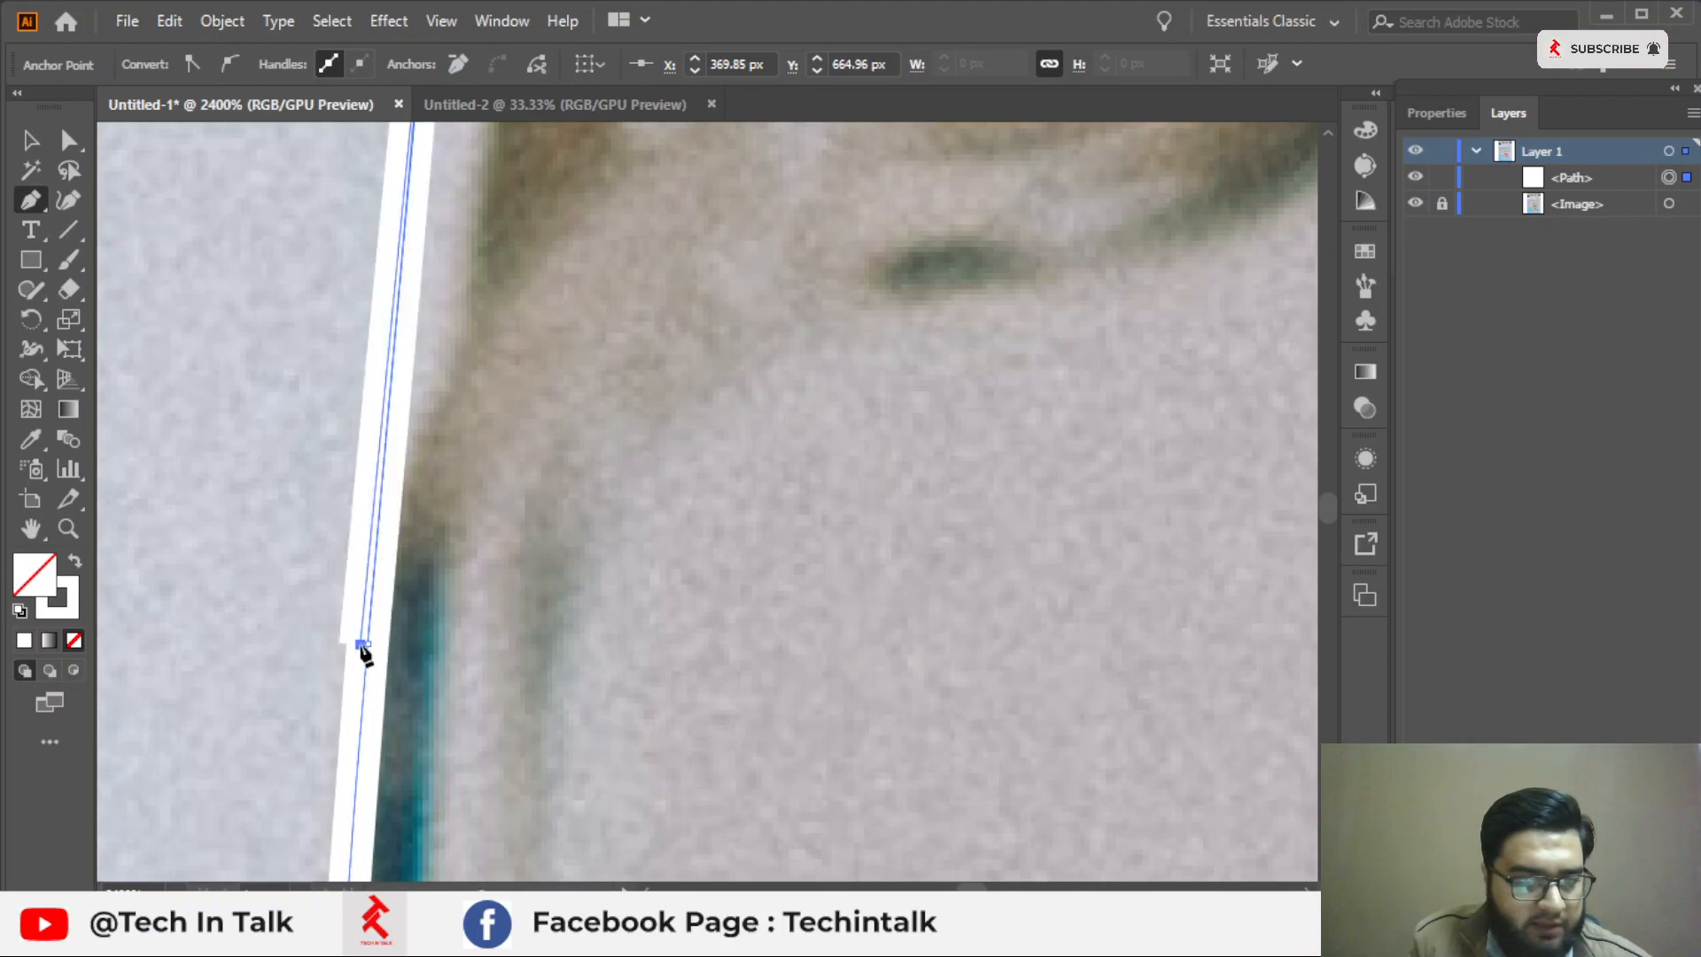
pyautogui.hotkey('ctrl', 'z')
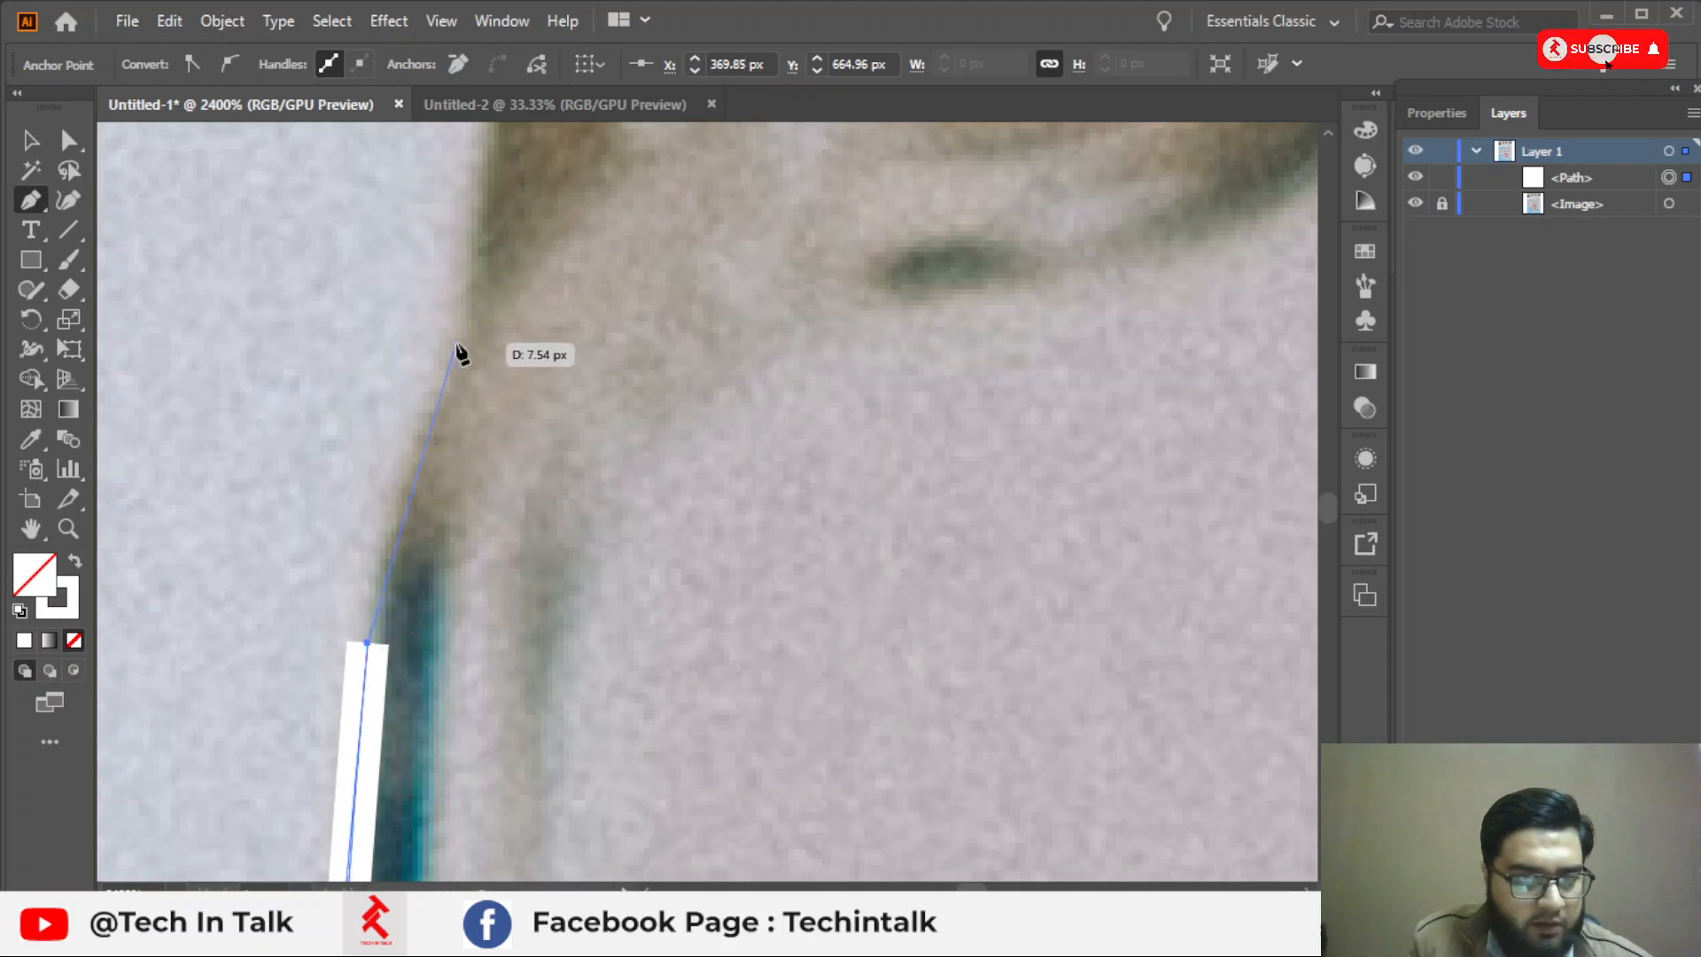
# Curve the path around the outer edge of the upper-left screw bracket with smooth anchors.
pyautogui.moveTo(455, 342); pyautogui.dragTo(393, 815)
pyautogui.moveTo(455, 516); pyautogui.dragTo(485, 489)
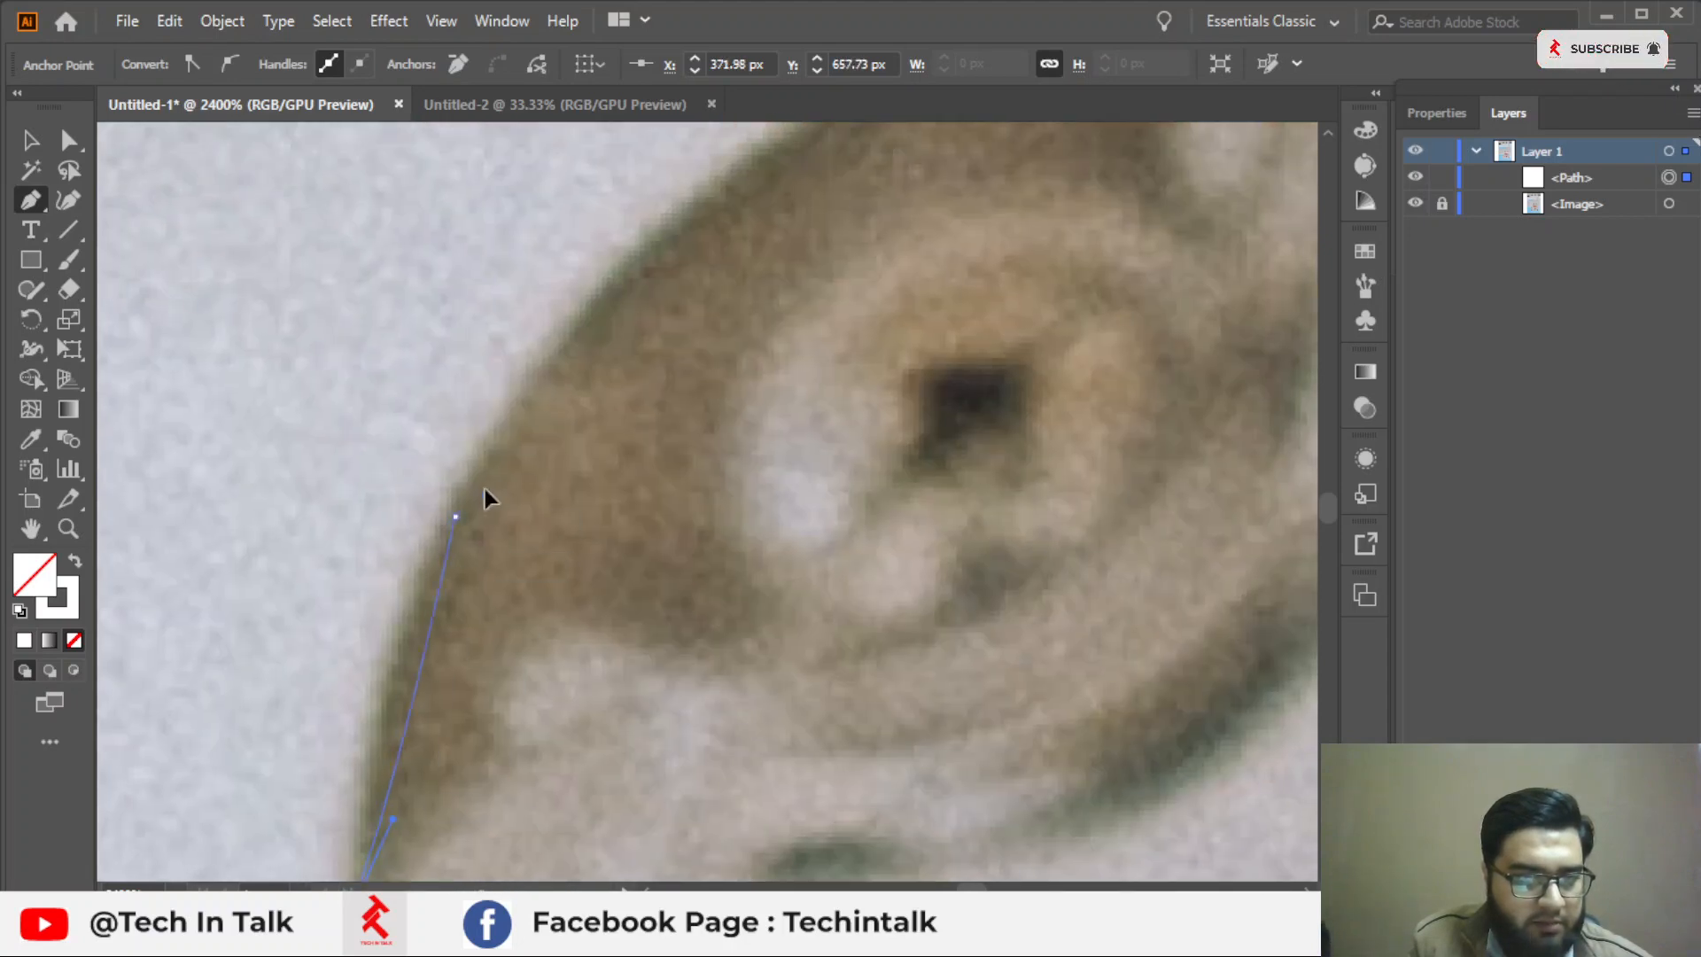
pyautogui.moveTo(562, 331); pyautogui.dragTo(559, 335)
pyautogui.moveTo(531, 406); pyautogui.dragTo(183, 818)
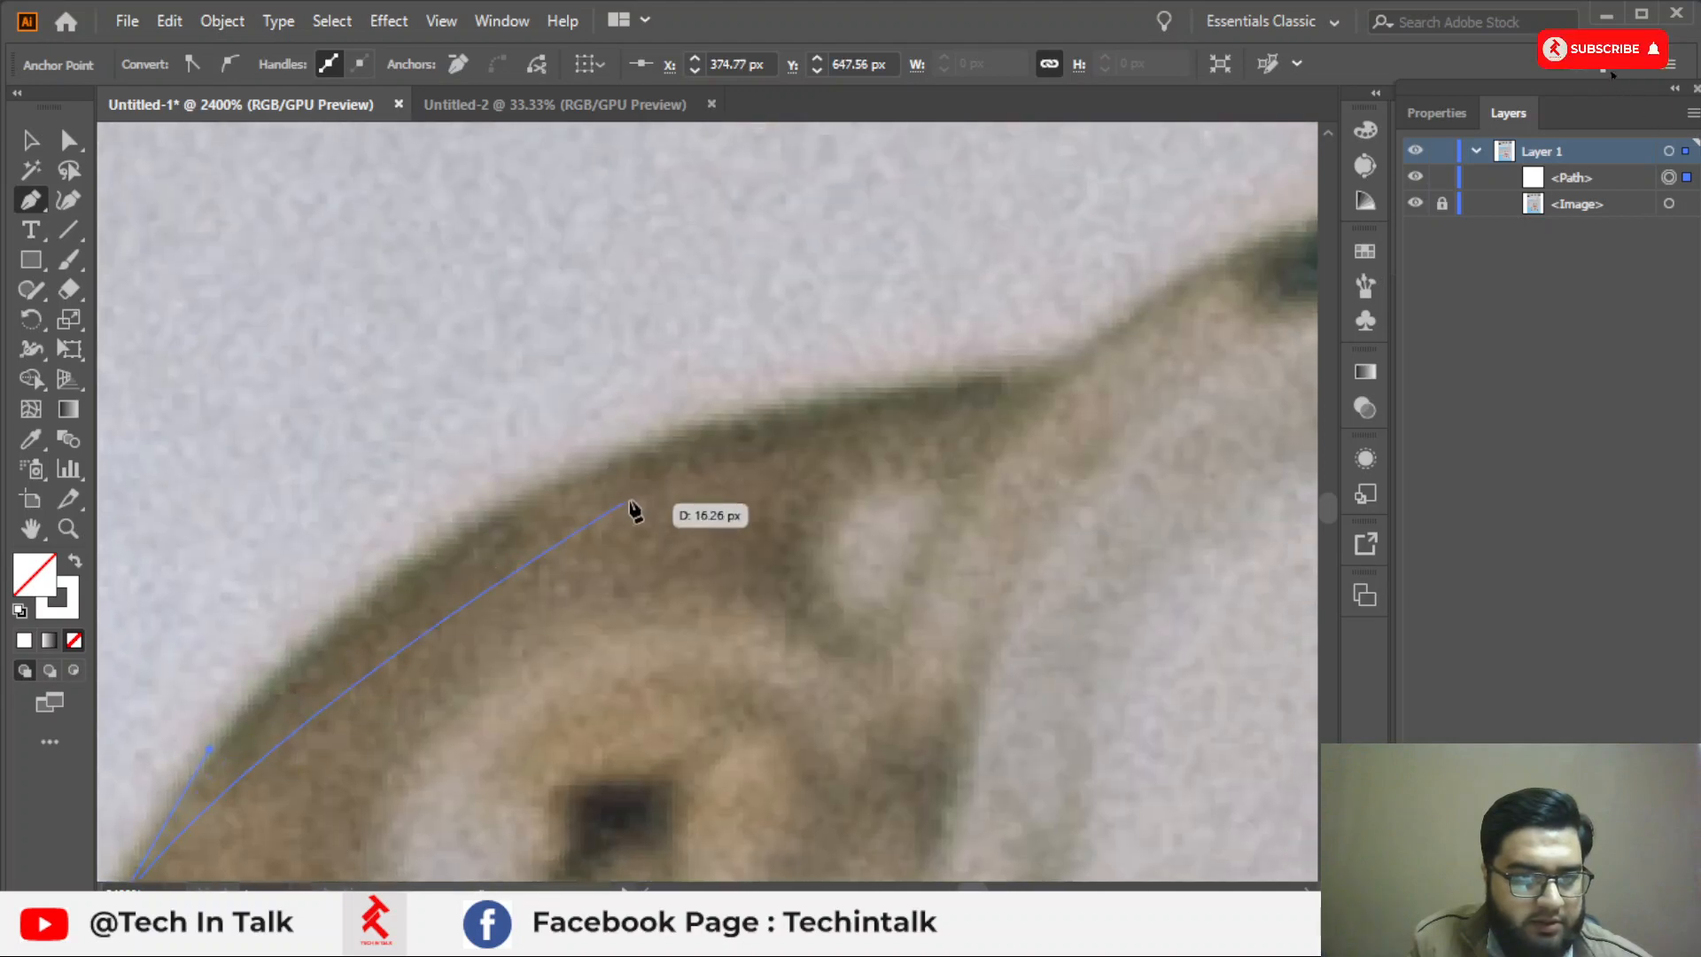
pyautogui.moveTo(645, 449); pyautogui.dragTo(653, 451)
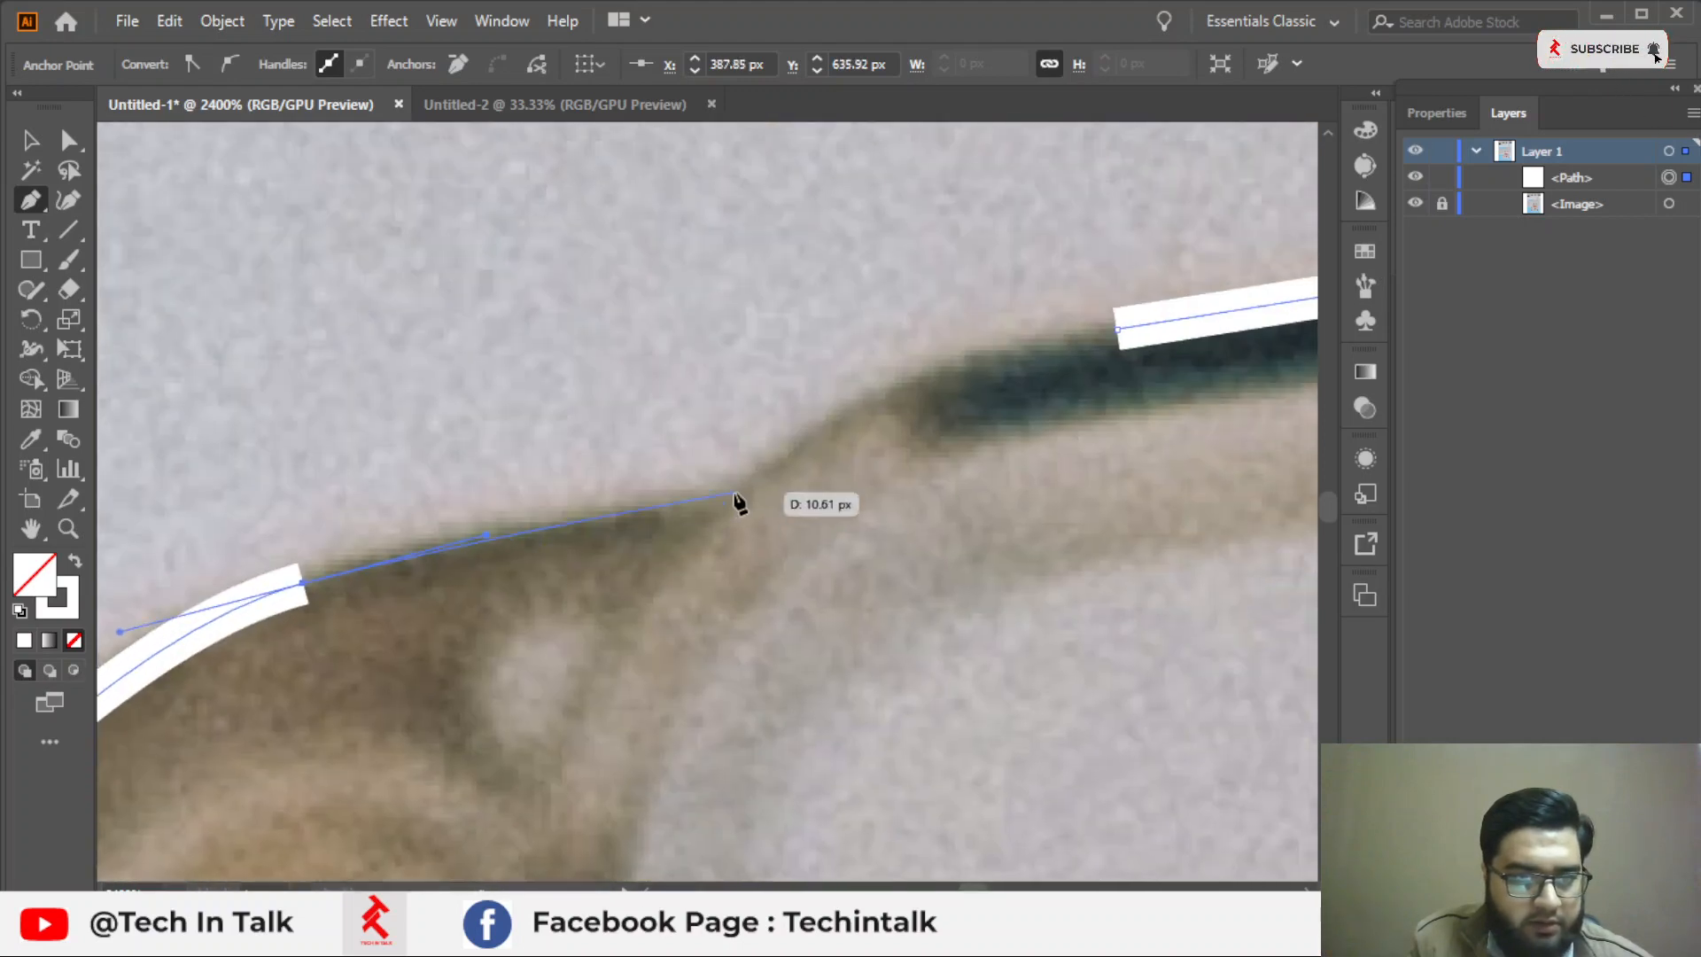
# Add an anchor where the upper-left bracket meets the top rim and close the path with a curve at its starting anchor.
pyautogui.click(705, 504)
pyautogui.moveTo(860, 458); pyautogui.dragTo(575, 580)
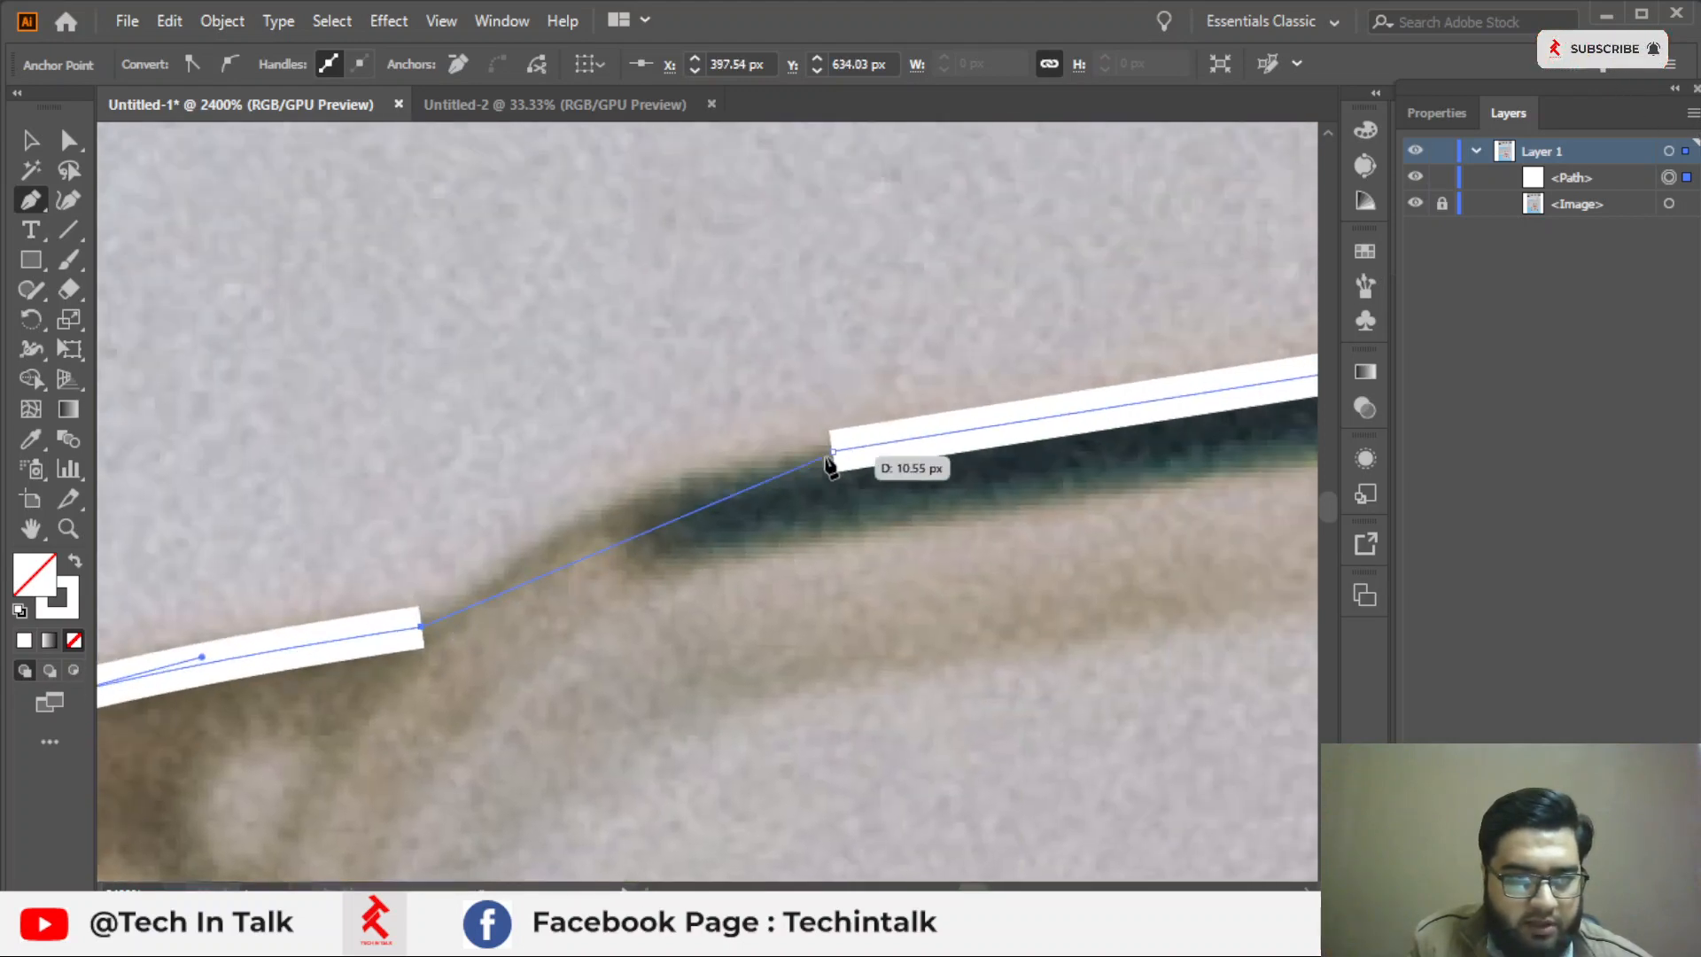
pyautogui.moveTo(833, 452); pyautogui.dragTo(1037, 425)
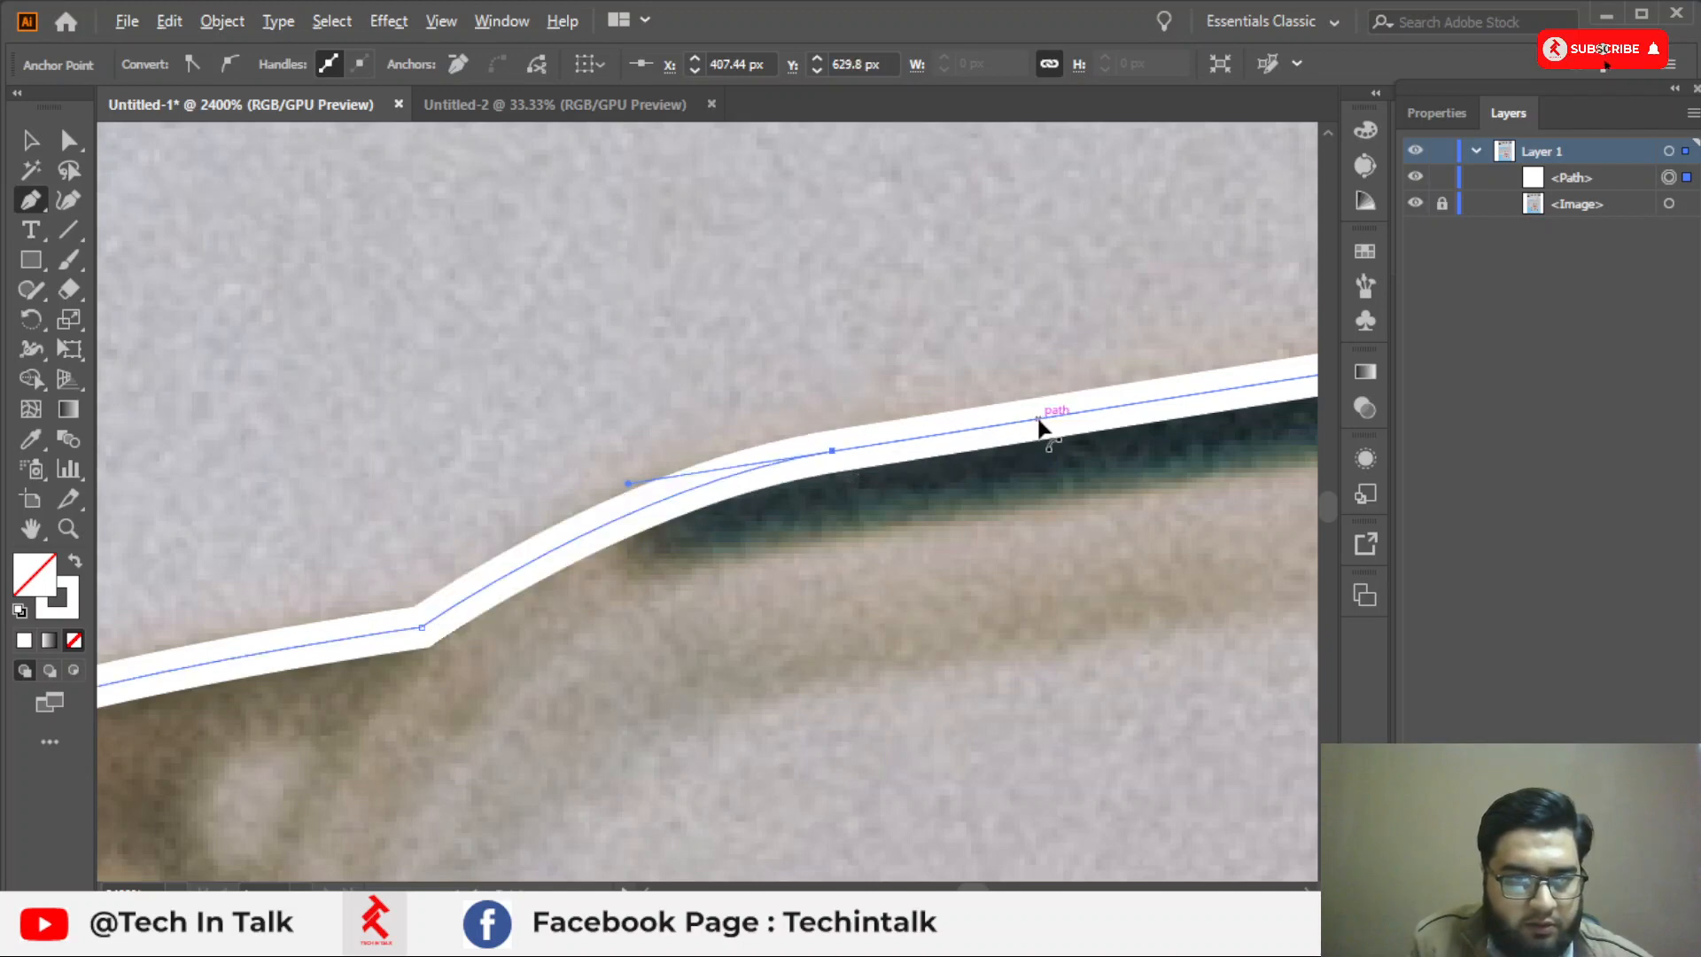
pyautogui.scroll(-10, 1038, 425)
pyautogui.moveTo(705, 363); pyautogui.dragTo(673, 449)
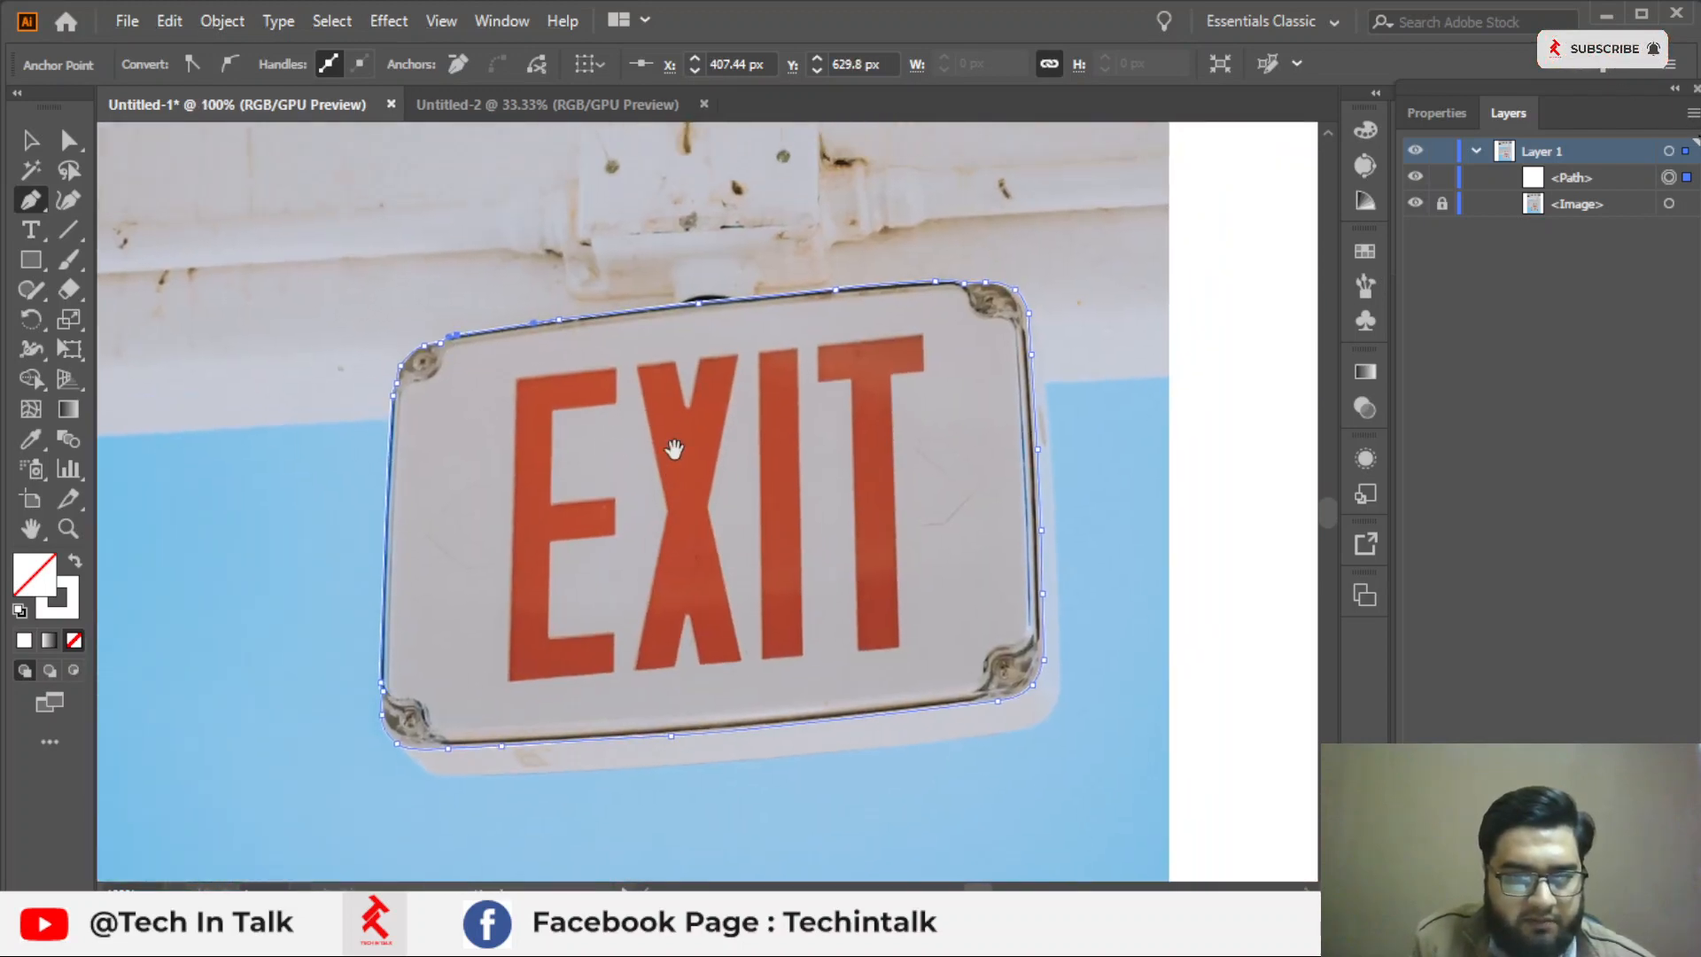
# Switch to the Selection tool and unlock the photo's image item.
pyautogui.click(30, 140)
pyautogui.scroll(-1, 599, 283)
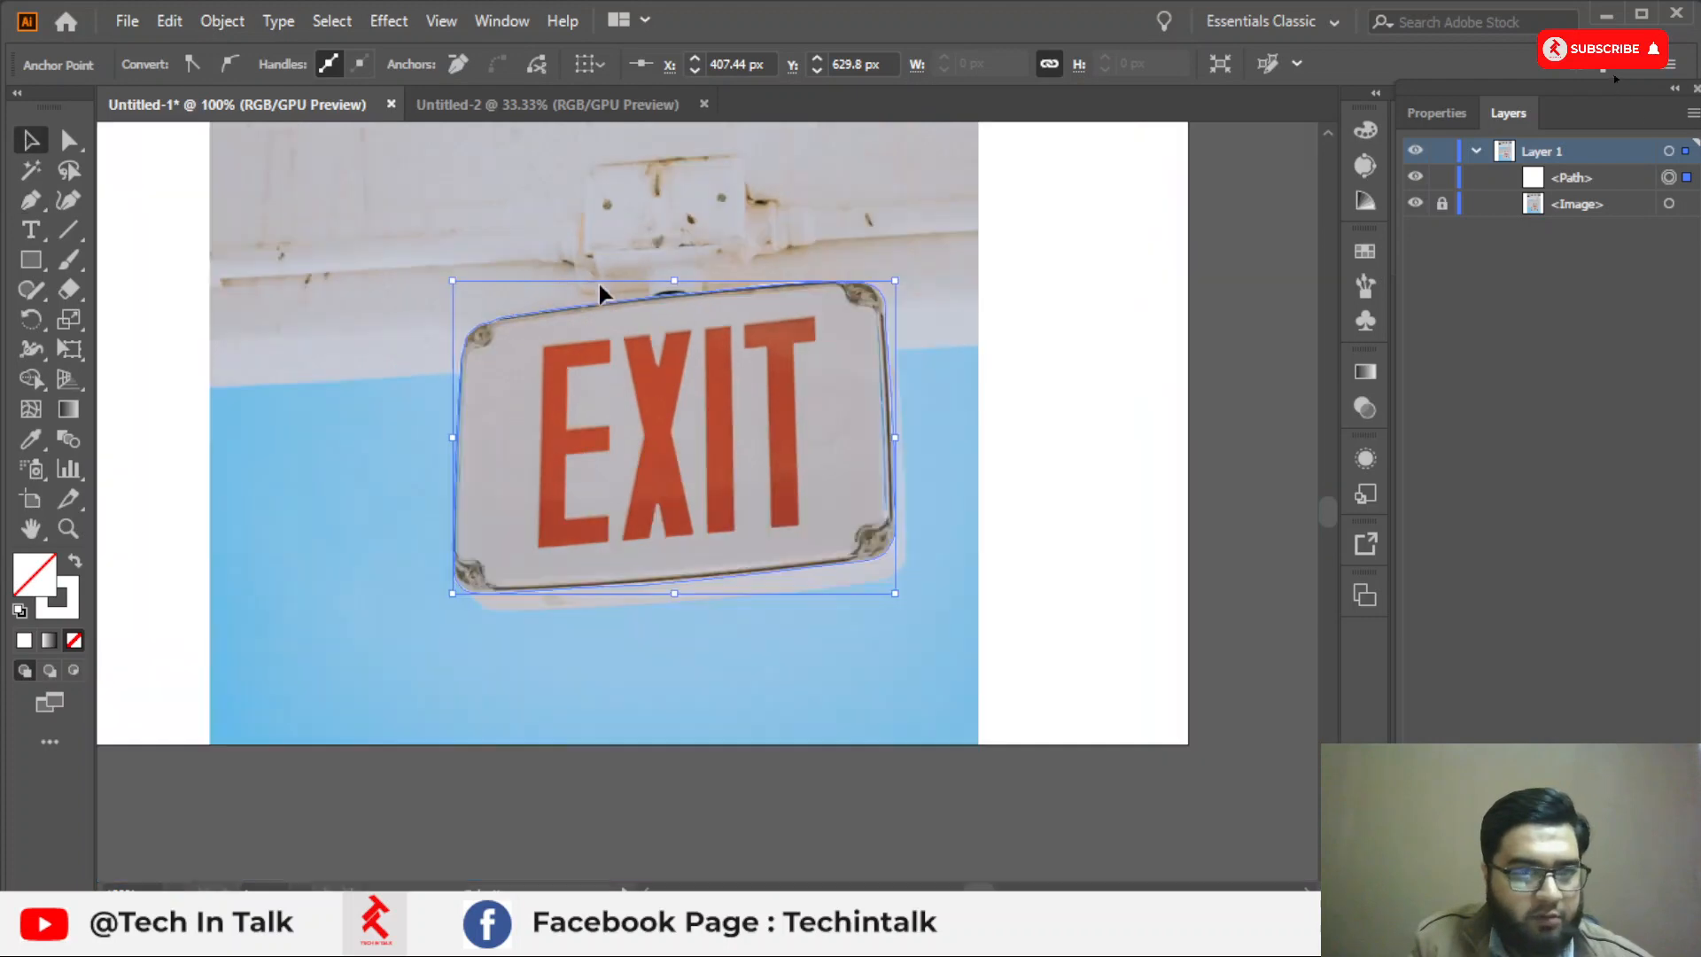
pyautogui.scroll(-1, 612, 292)
pyautogui.scroll(1, 722, 372)
pyautogui.moveTo(722, 372); pyautogui.dragTo(728, 509)
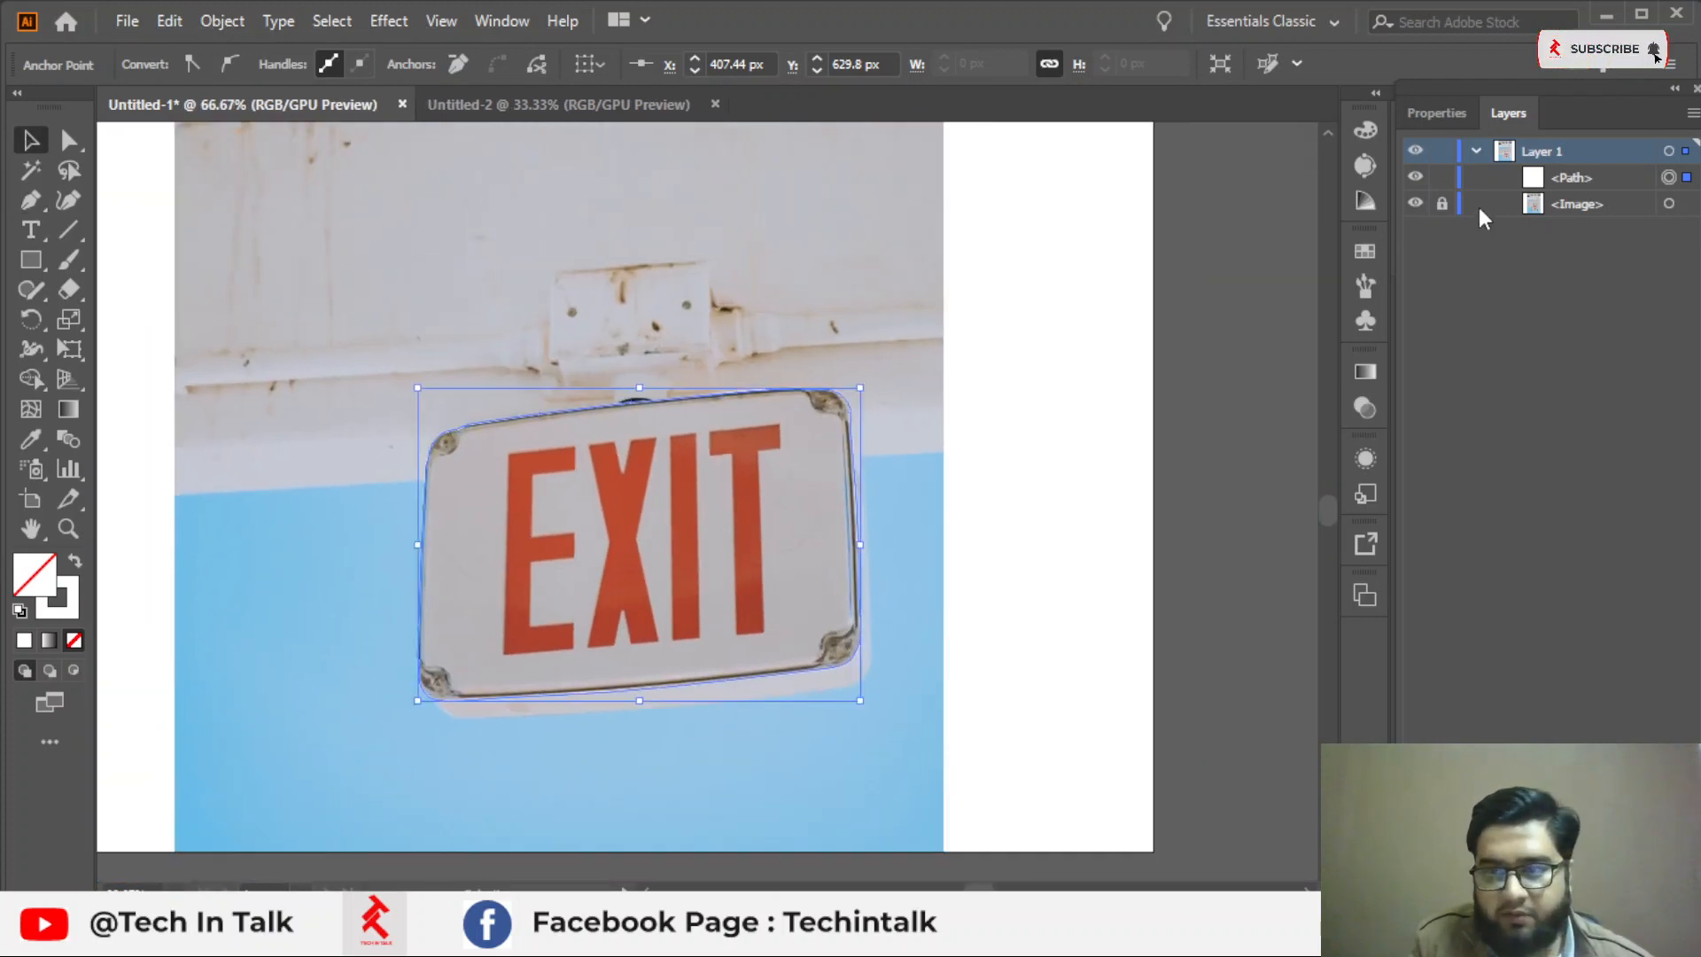
pyautogui.click(1442, 213)
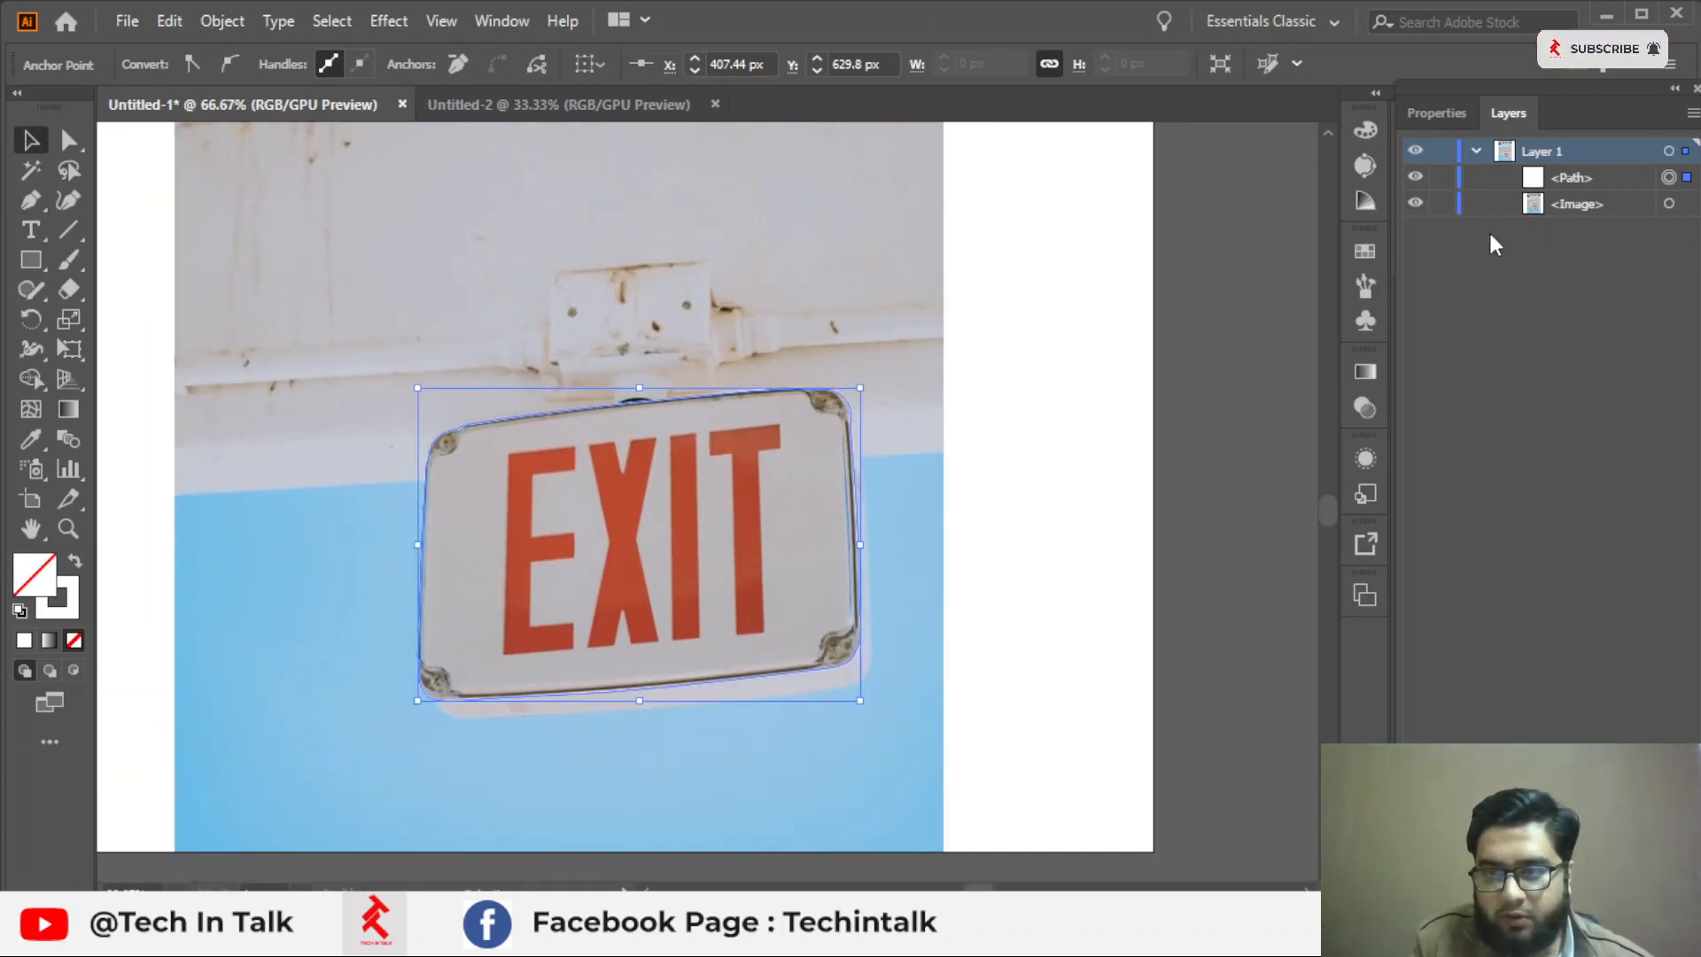
pyautogui.click(922, 545)
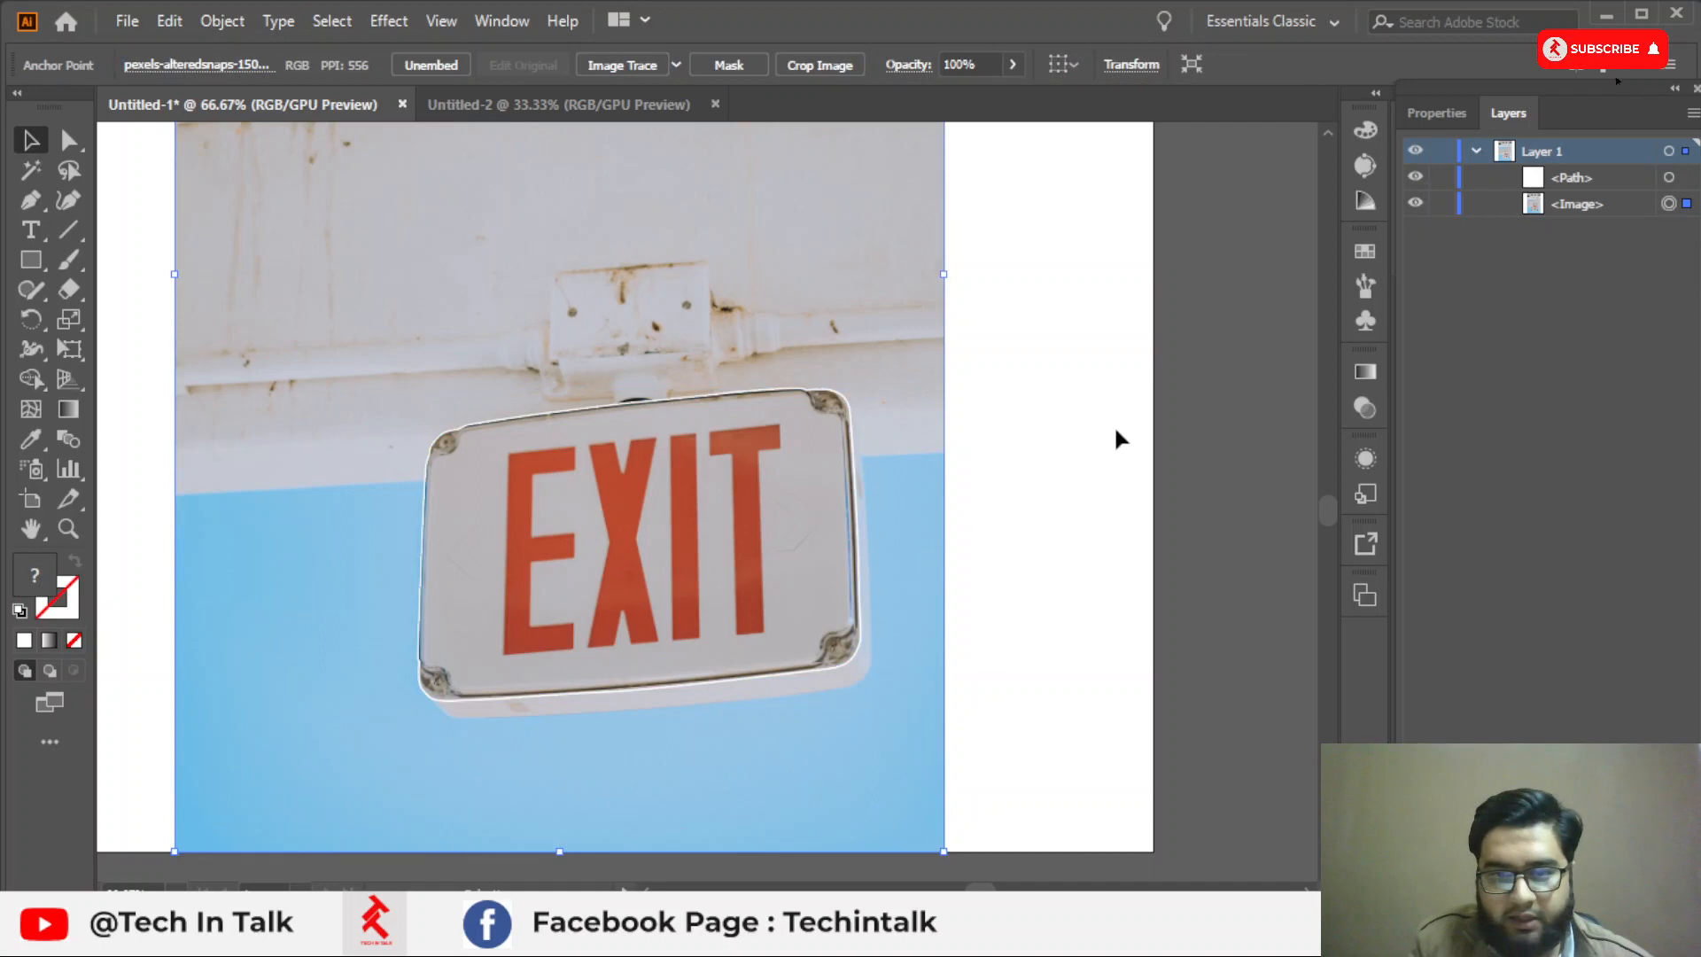
pyautogui.click(1682, 178)
pyautogui.keyDown('shift'); pyautogui.click(1682, 204); pyautogui.keyUp('shift')
pyautogui.click(1064, 569)
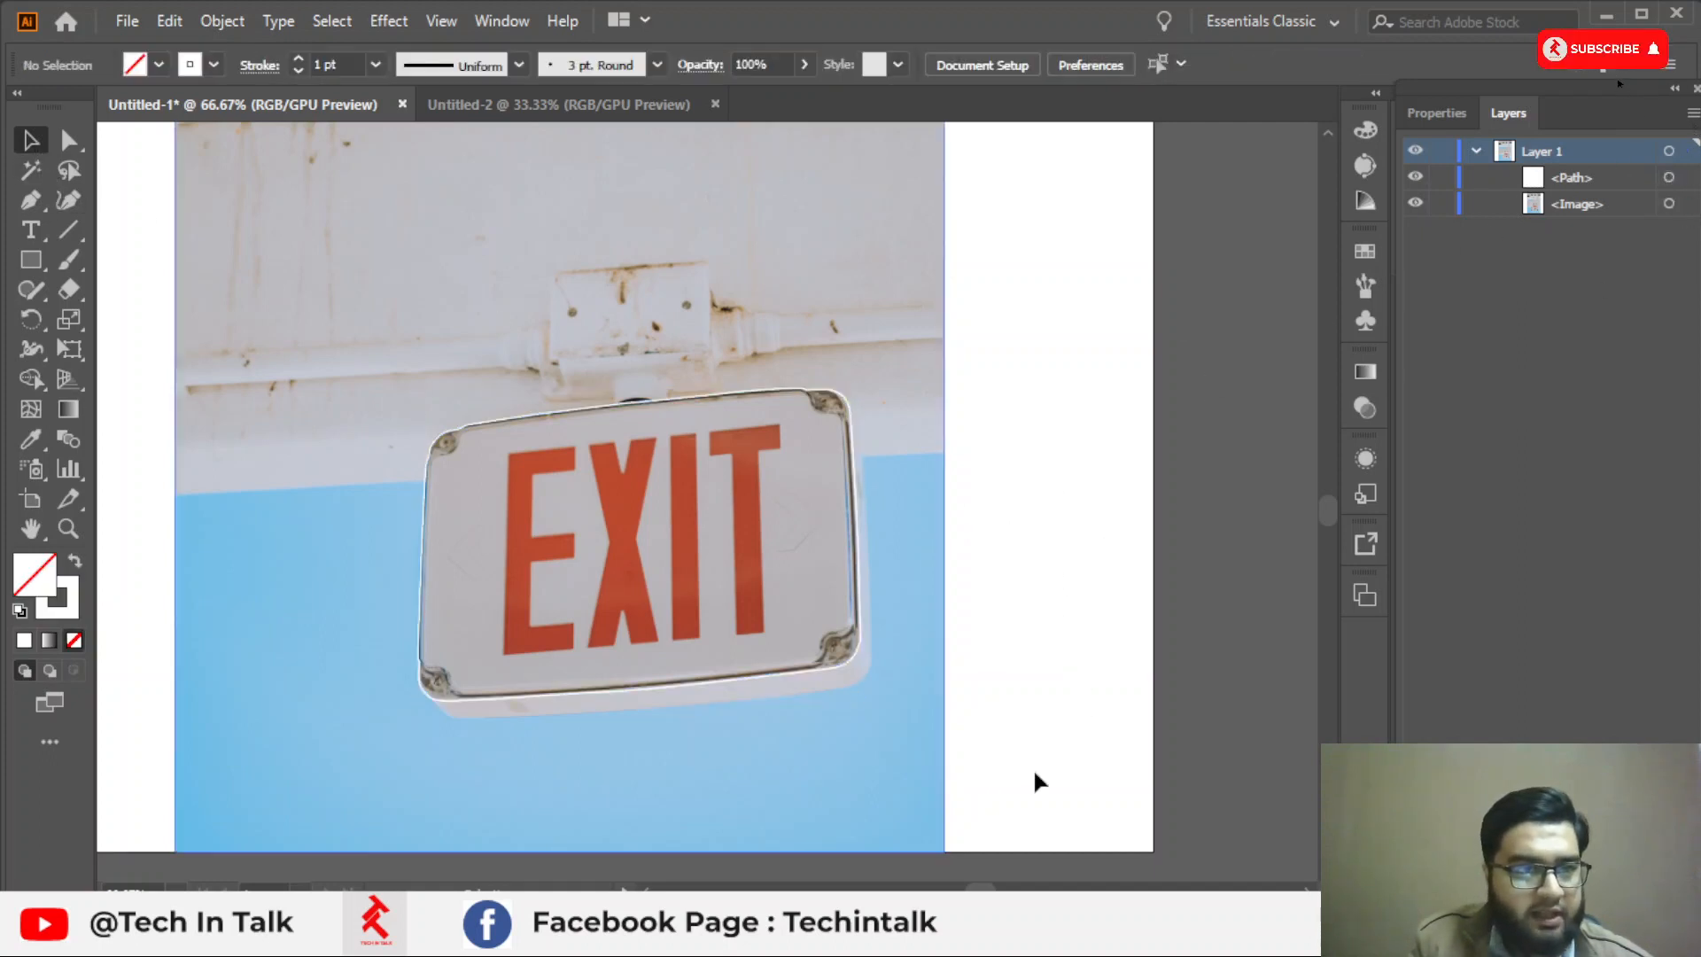
# Select the traced sign outline together with the photo.
pyautogui.moveTo(1109, 721); pyautogui.dragTo(408, 363)
pyautogui.hotkey('ctrl', '-')
pyautogui.hotkey('ctrl', '-')
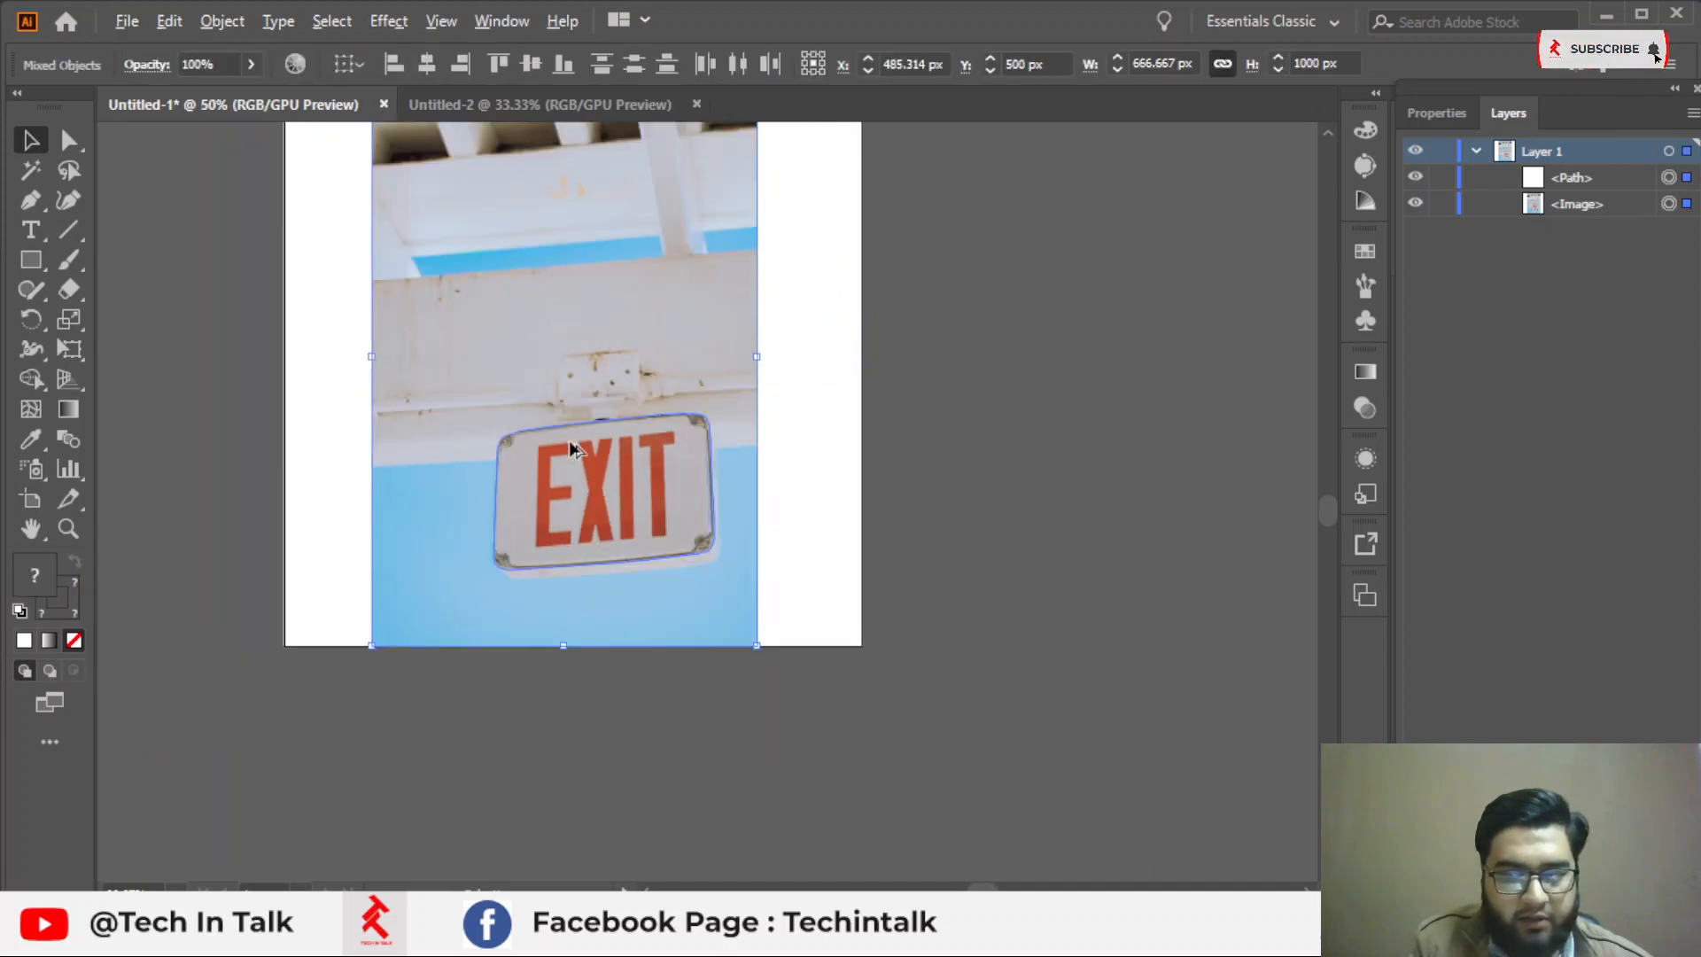
pyautogui.hotkey('ctrl', '+')
pyautogui.hotkey('ctrl', '+')
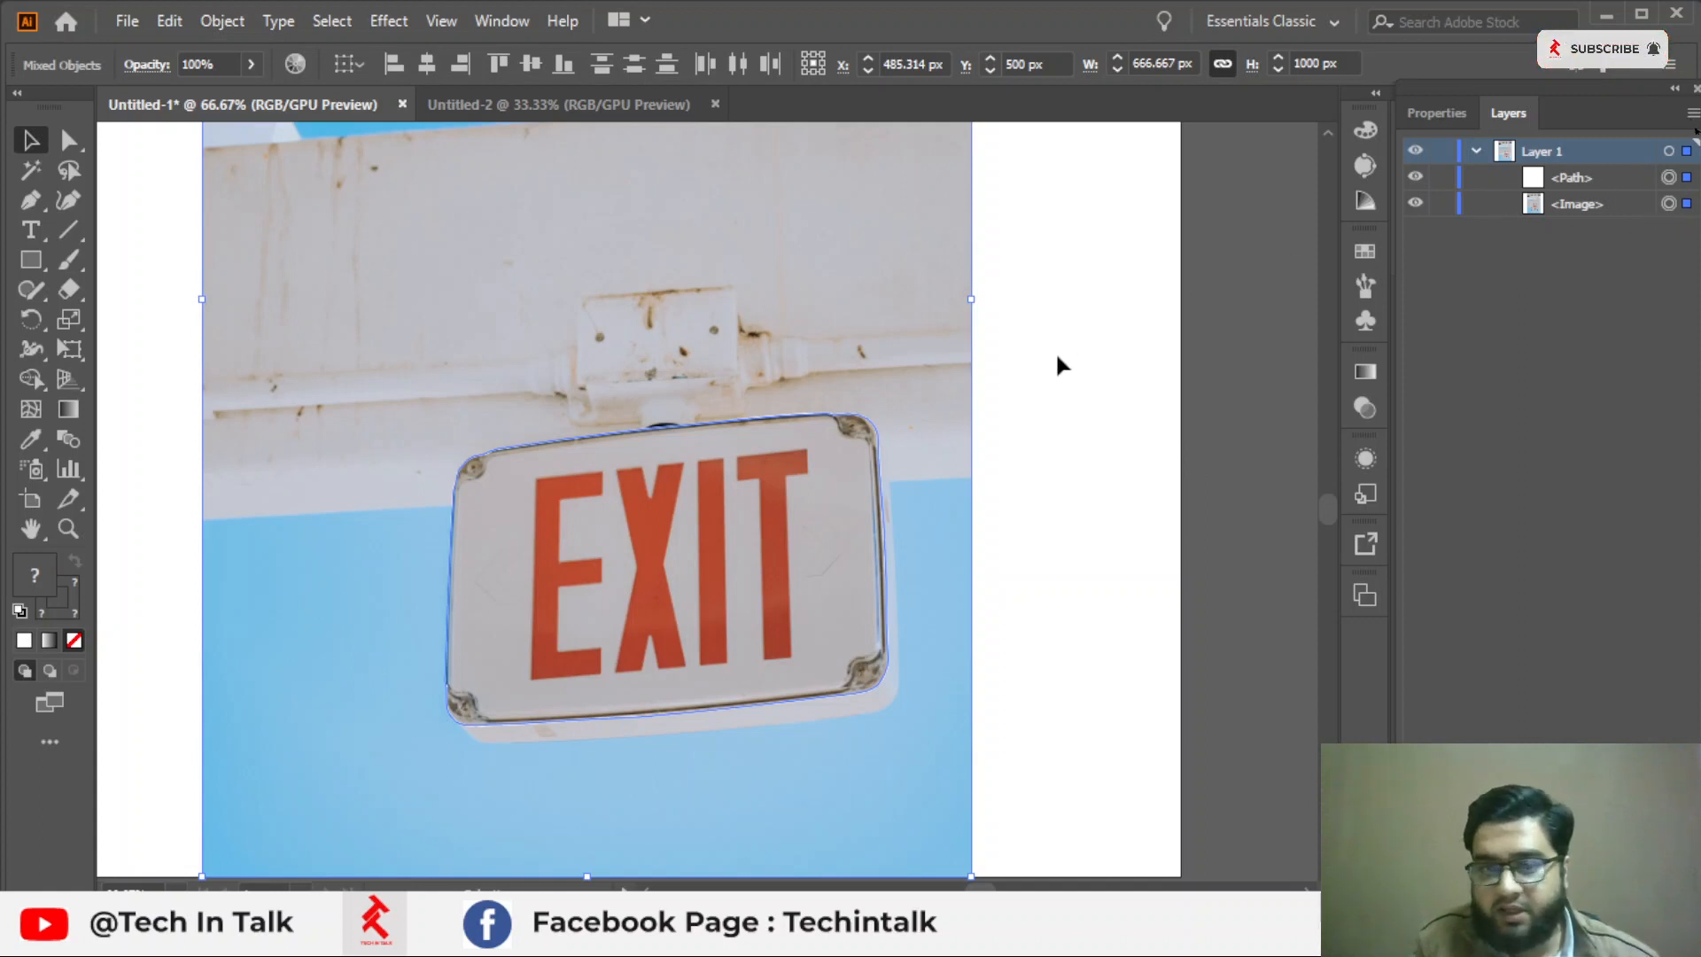
# Make a clipping mask from the selected outline and photo to isolate the EXIT sign.
pyautogui.rightClick(792, 551)
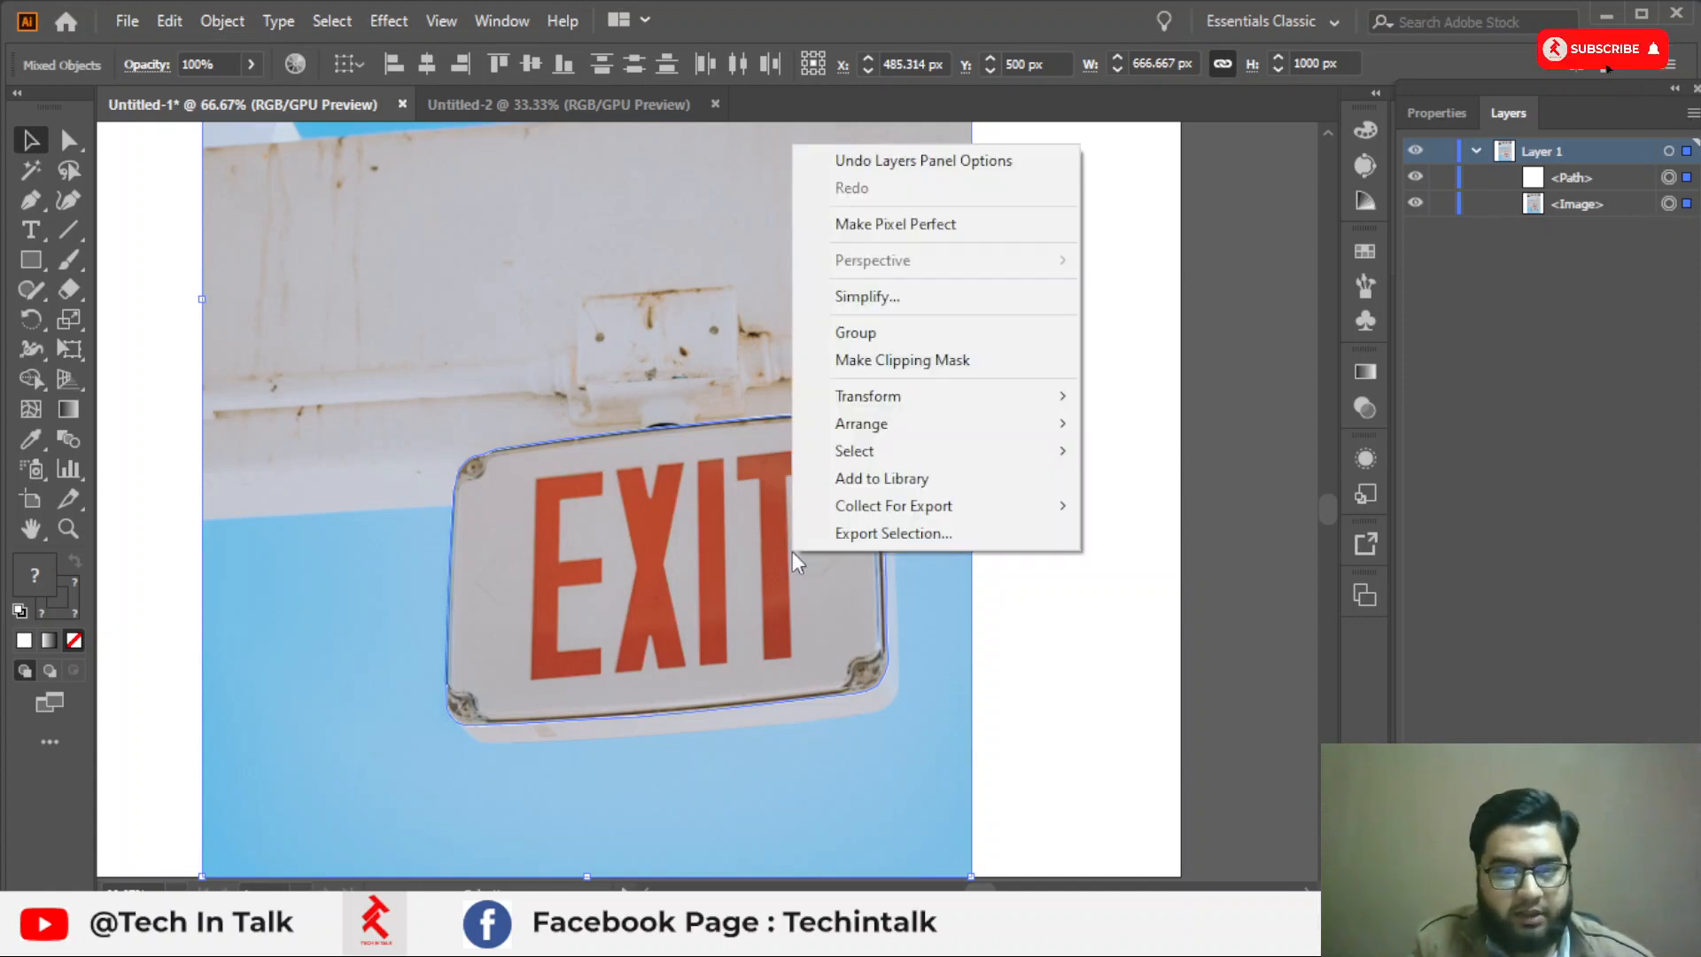
pyautogui.click(884, 360)
pyautogui.click(912, 348)
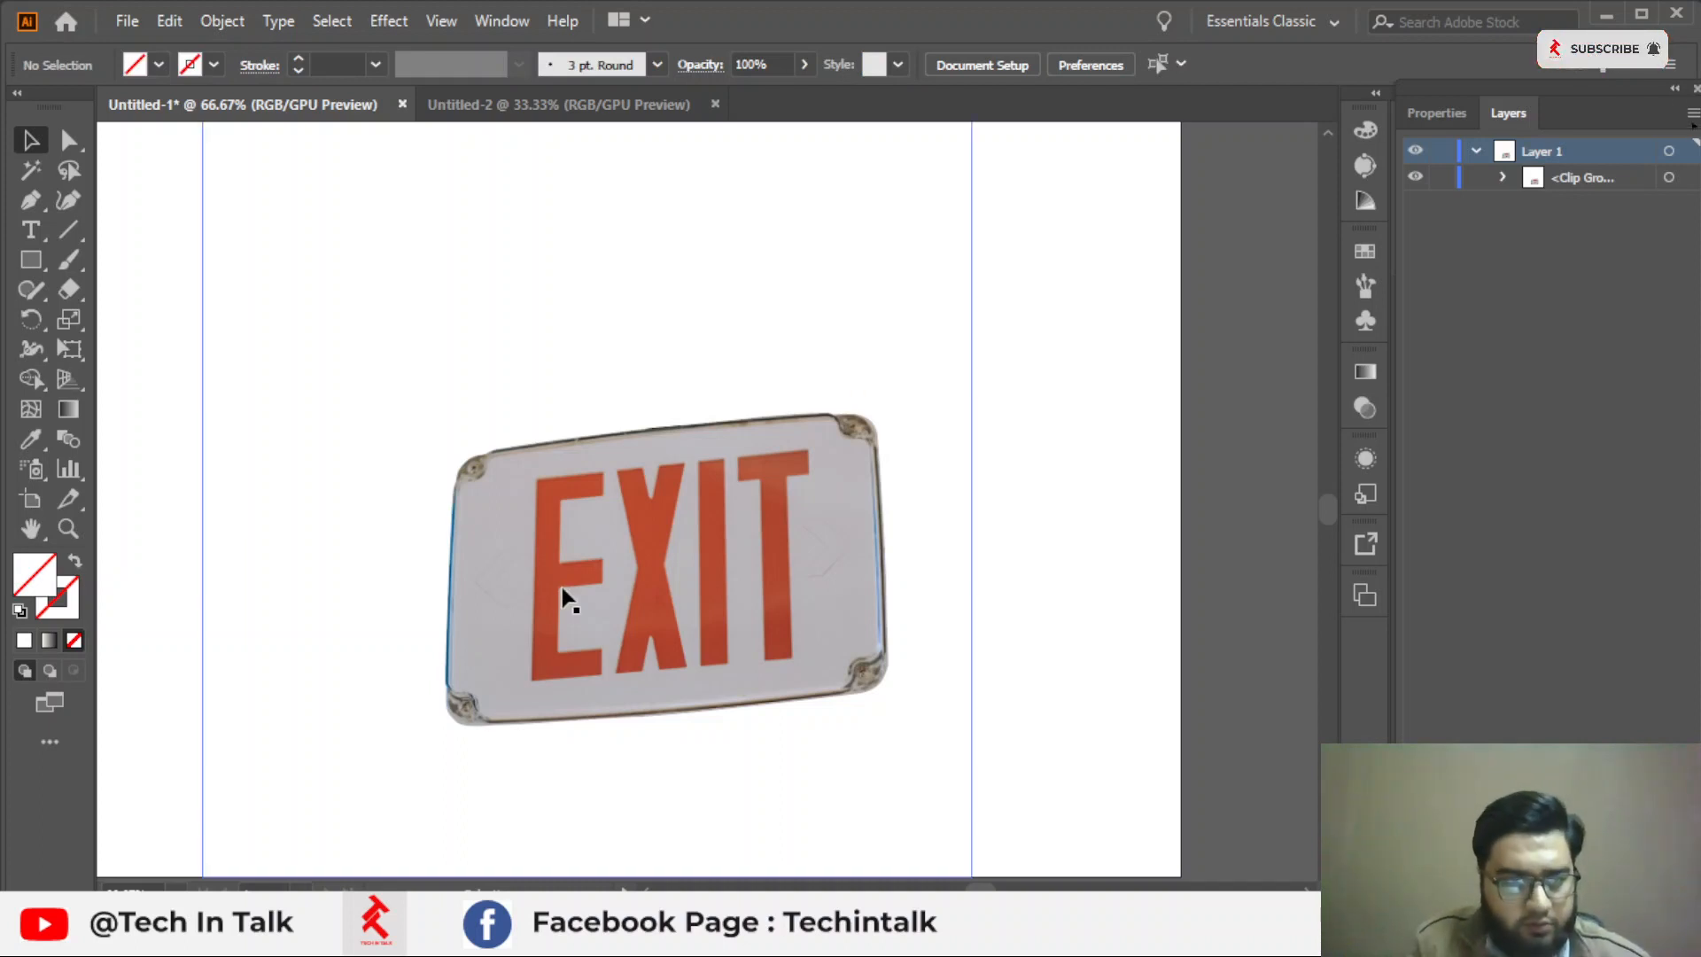
# Release the clipping mask on the EXIT sign.
pyautogui.scroll(2, 411, 667)
pyautogui.scroll(-3, 410, 668)
pyautogui.hotkey('ctrl', 'alt', '7')
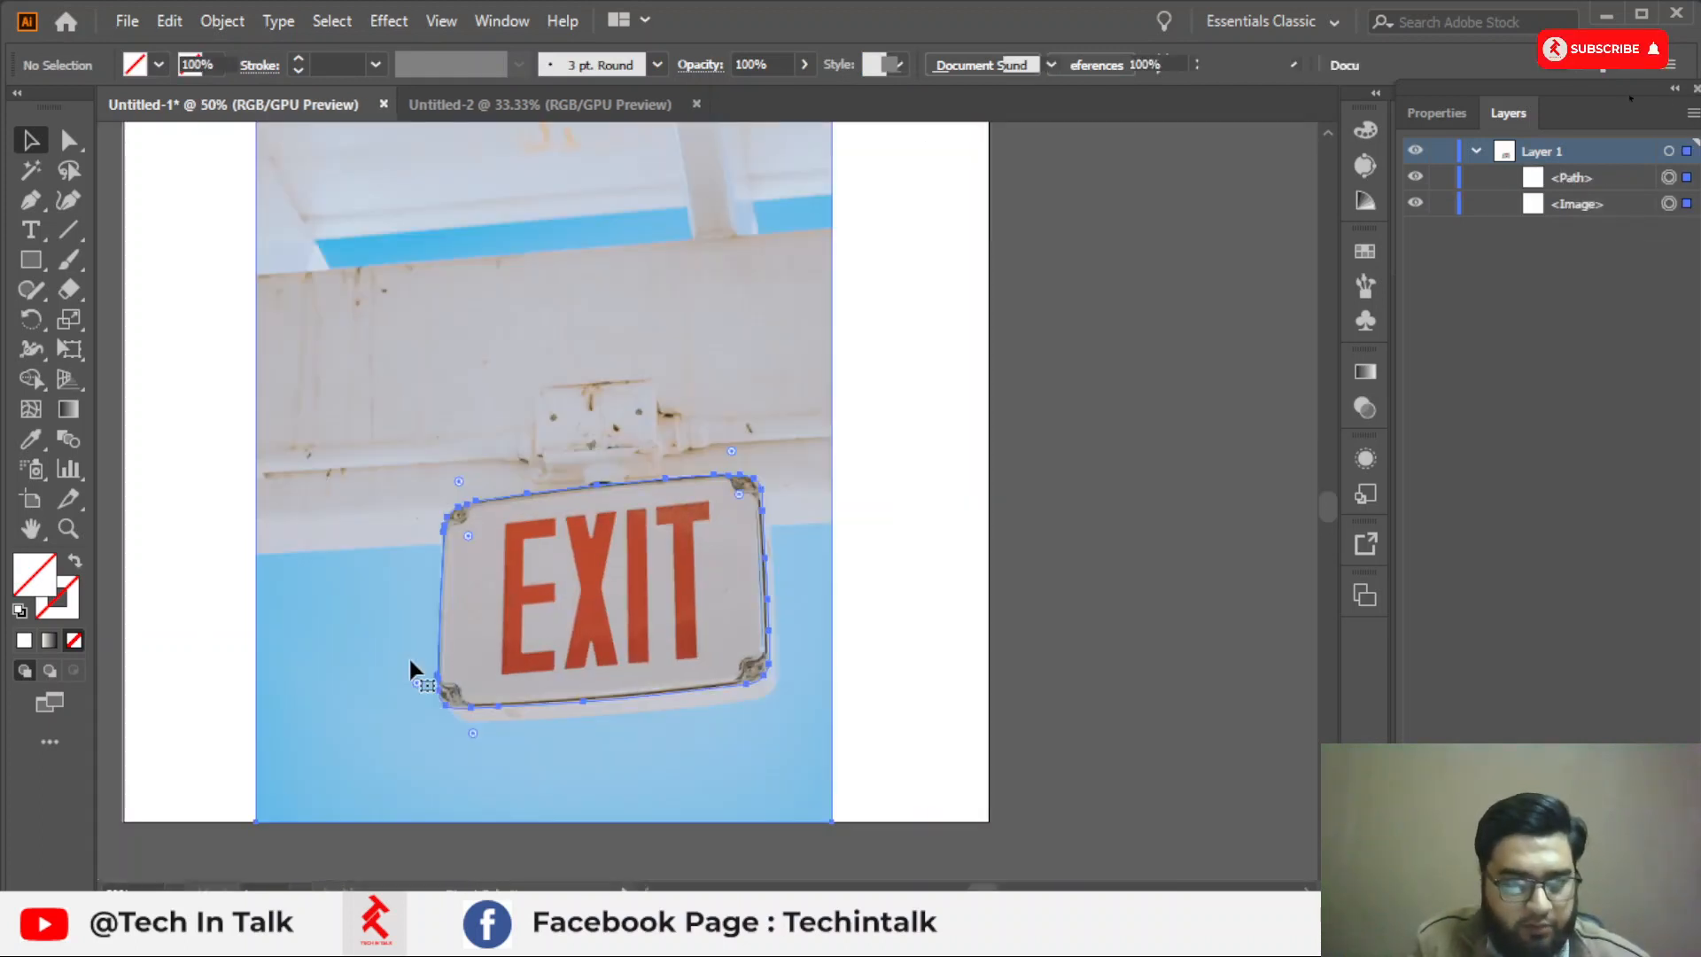
# Select the traced outline together with the photo and make a clipping mask from them again.
pyautogui.click(892, 564)
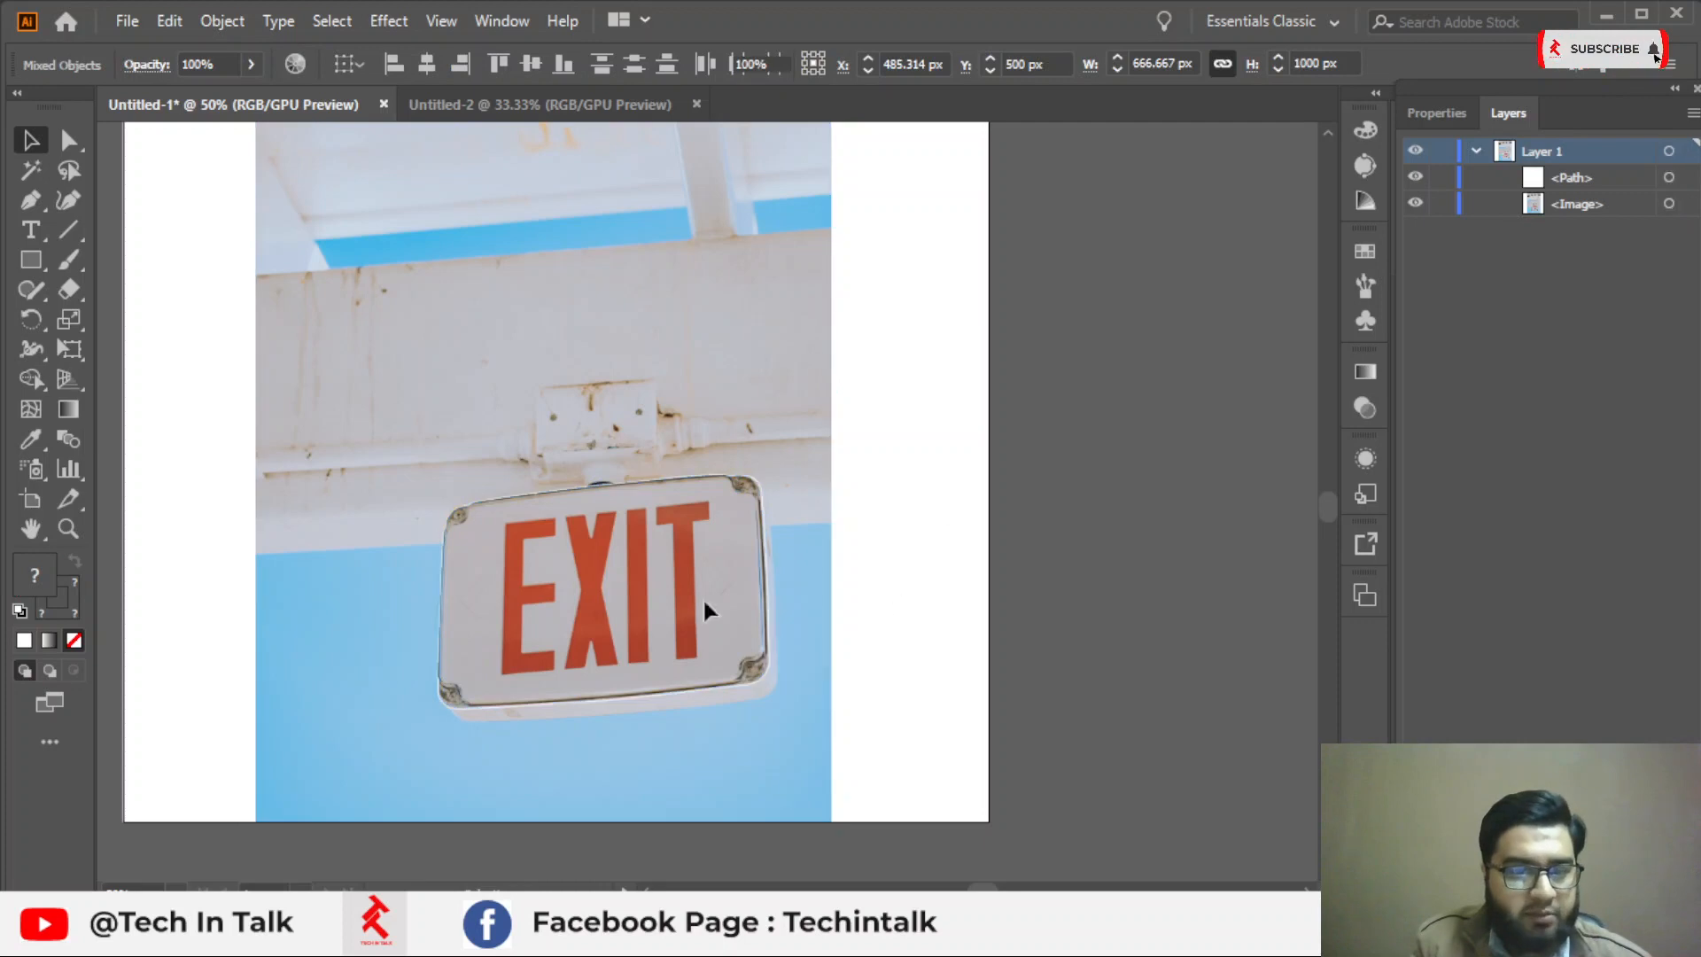
pyautogui.hotkey('ctrl', 'a')
pyautogui.click(333, 22)
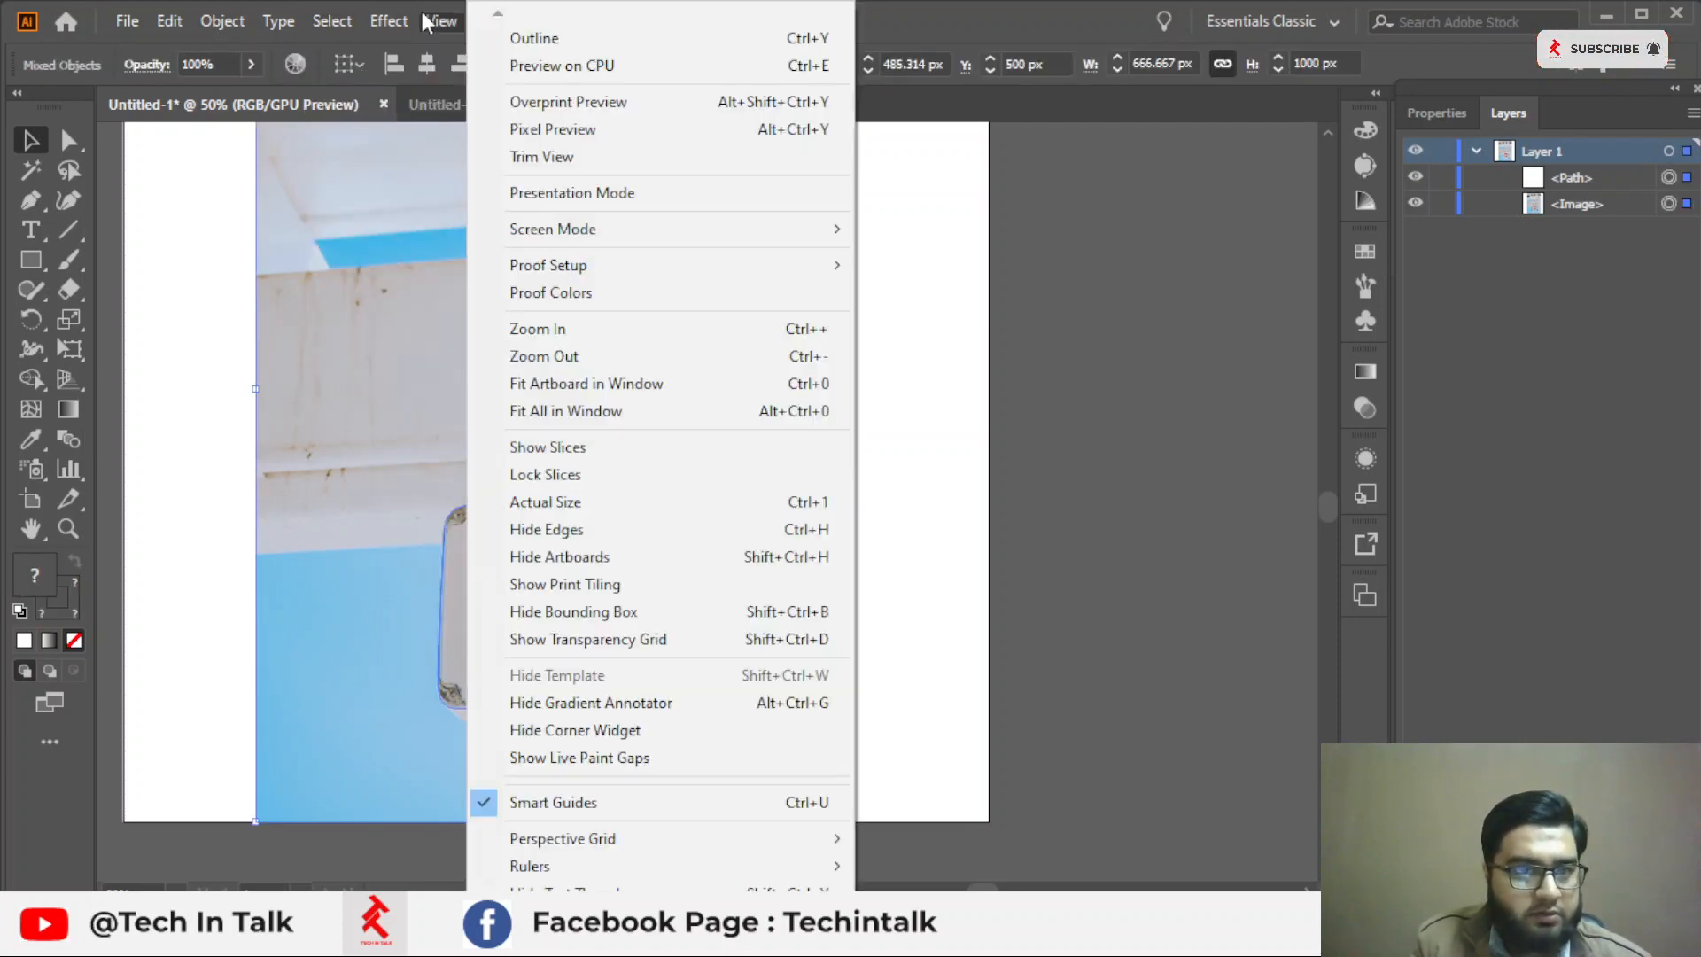
pyautogui.moveTo(274, 22)
pyautogui.click(217, 20)
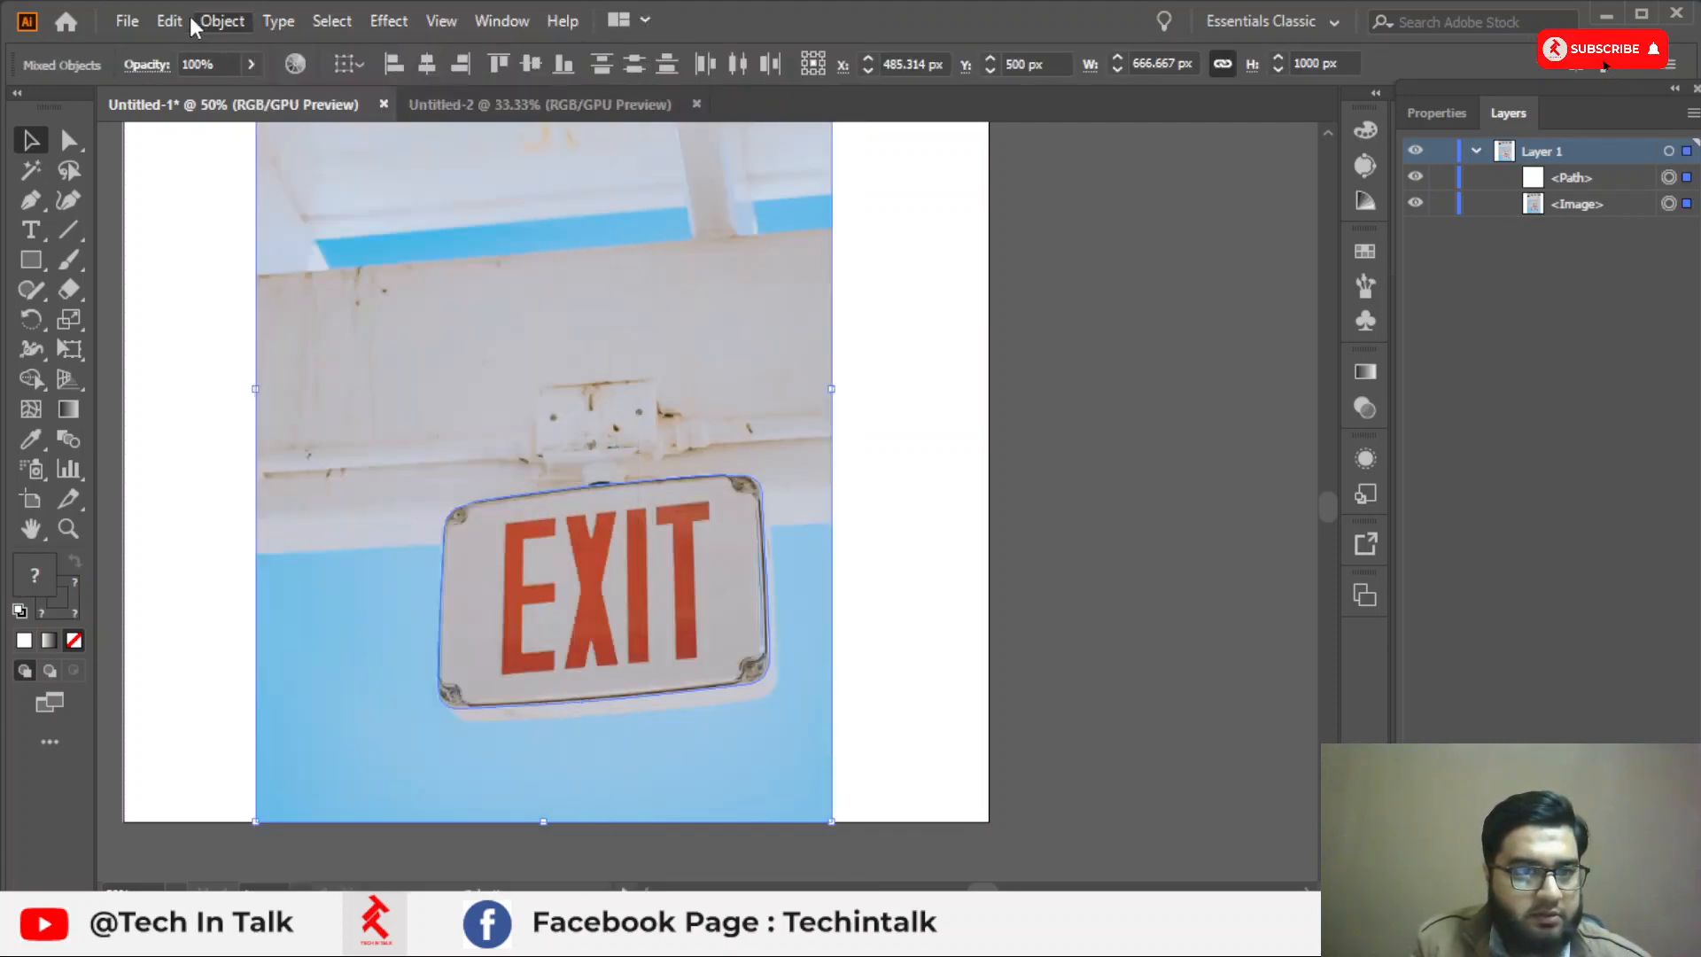
pyautogui.click(169, 20)
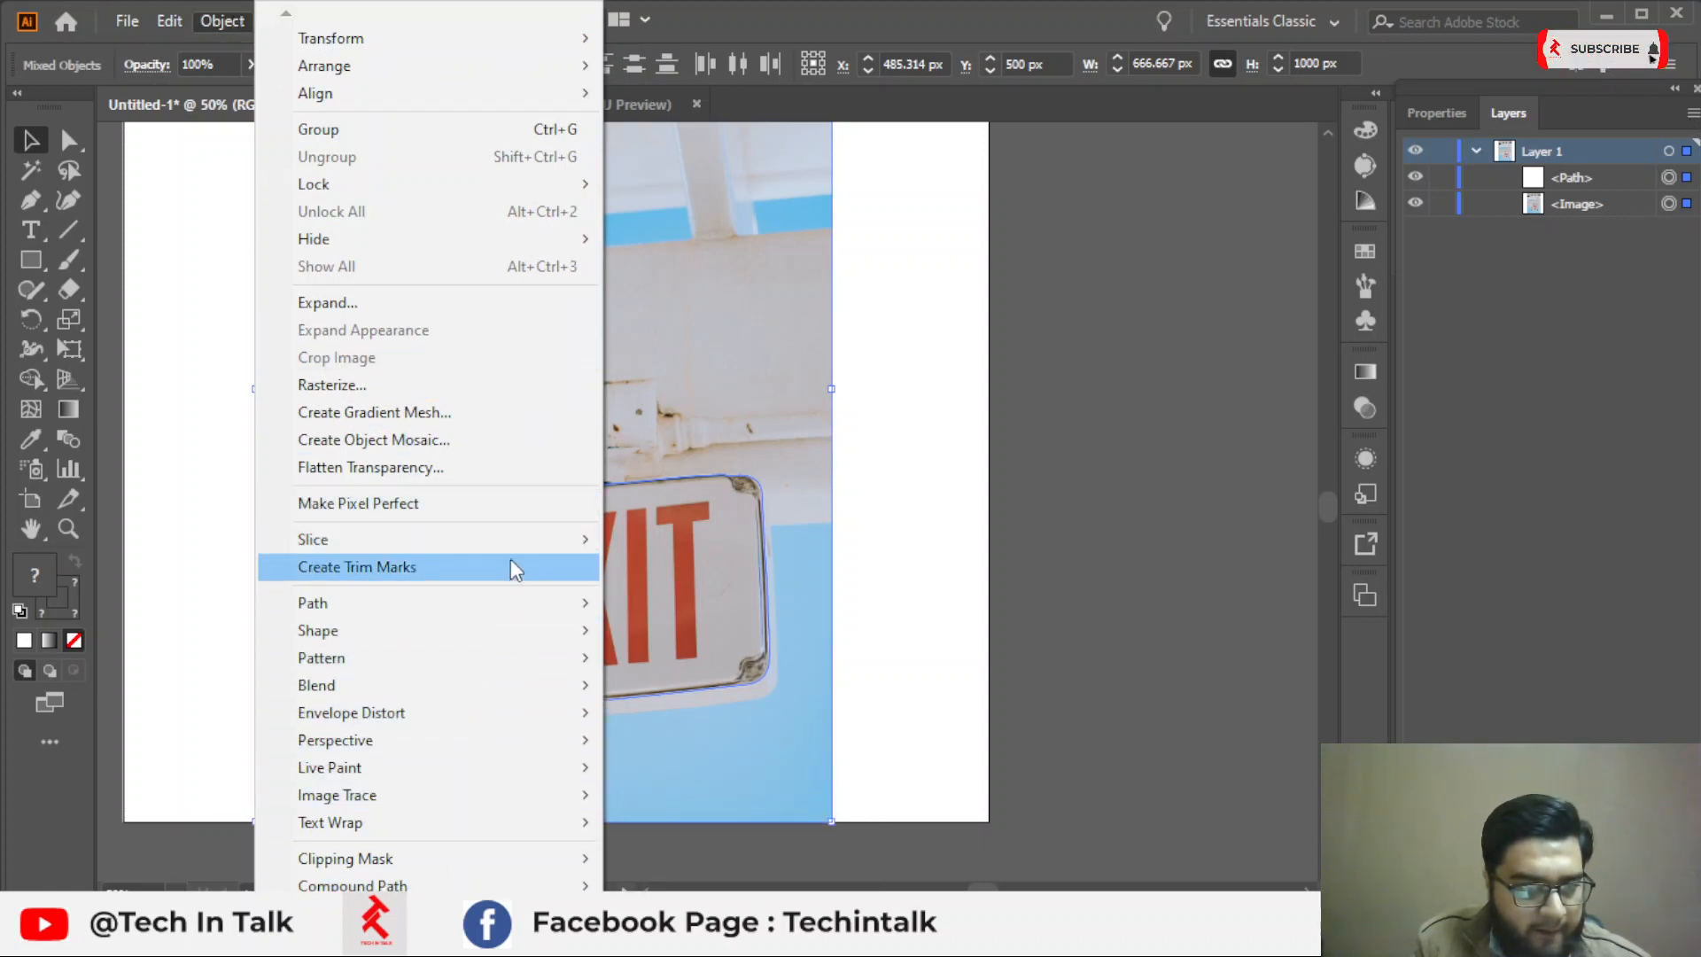
pyautogui.moveTo(495, 662)
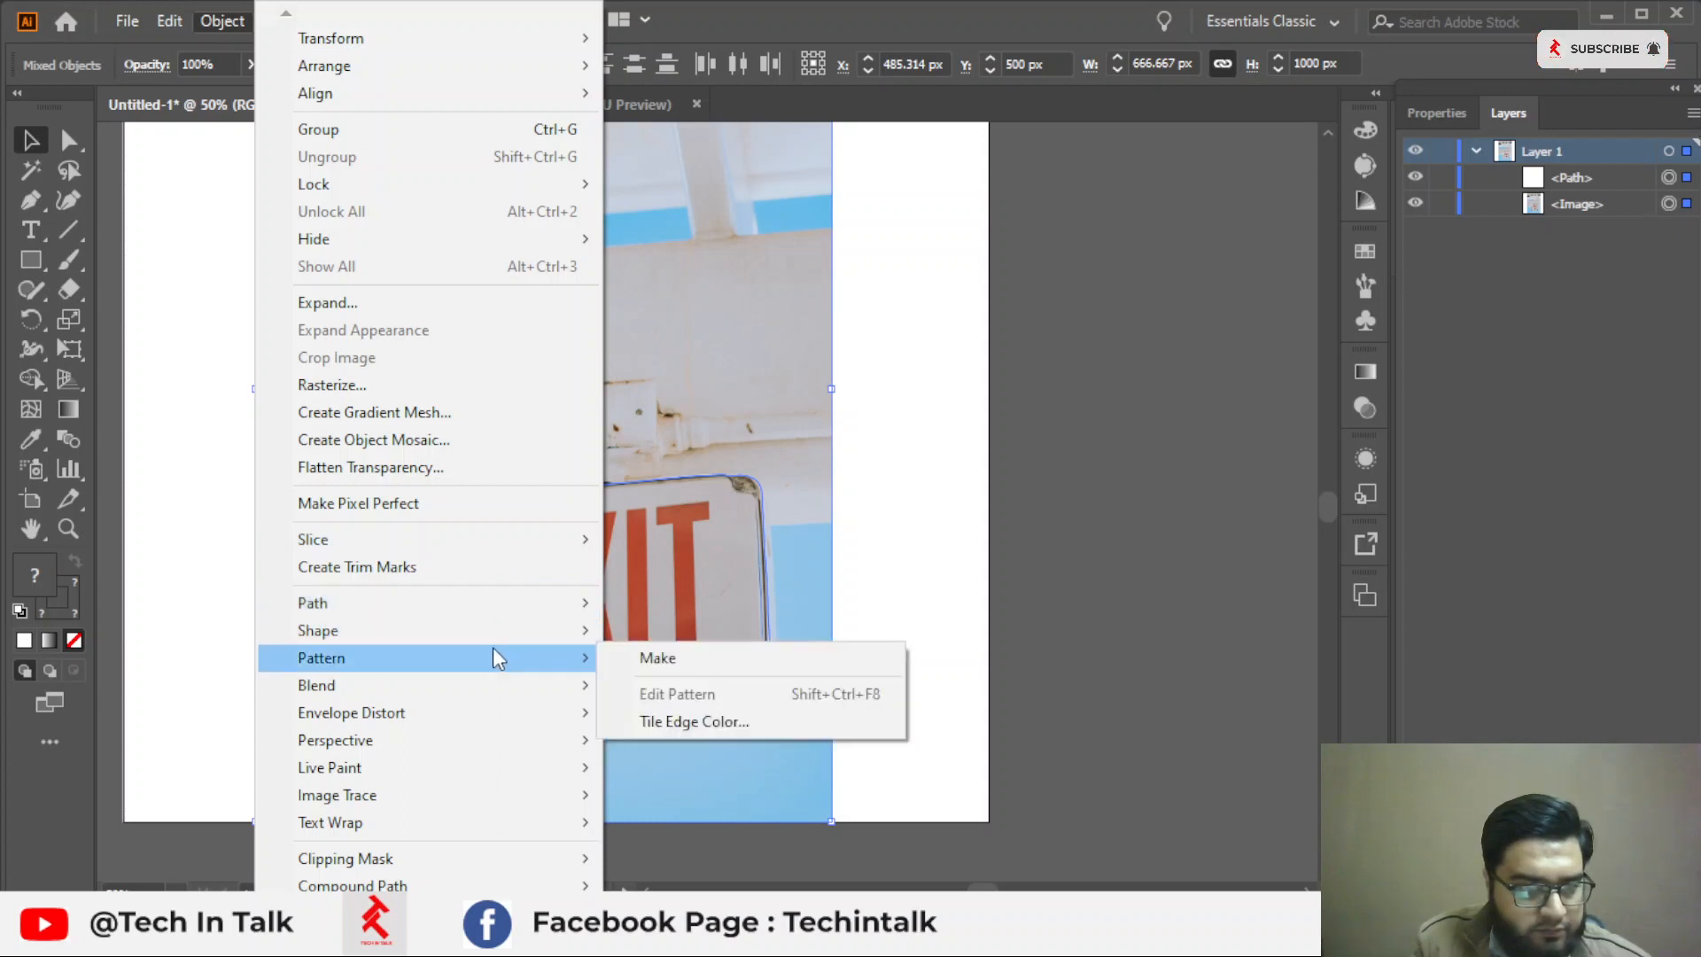
pyautogui.moveTo(510, 607)
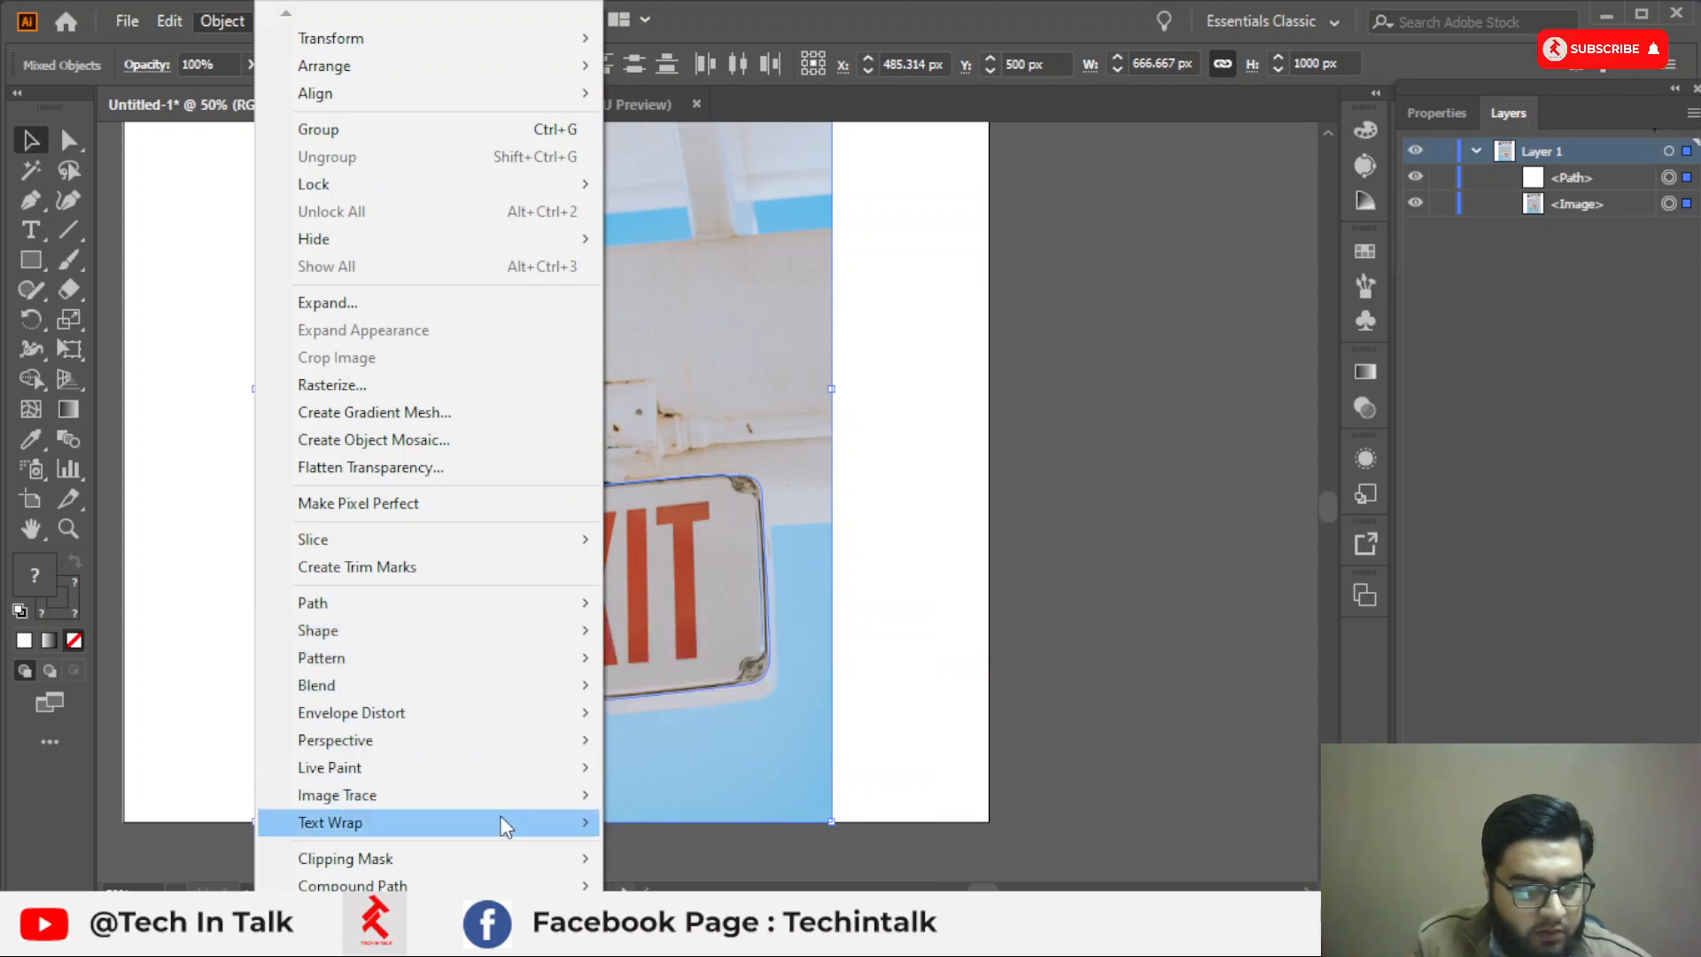
pyautogui.moveTo(555, 797)
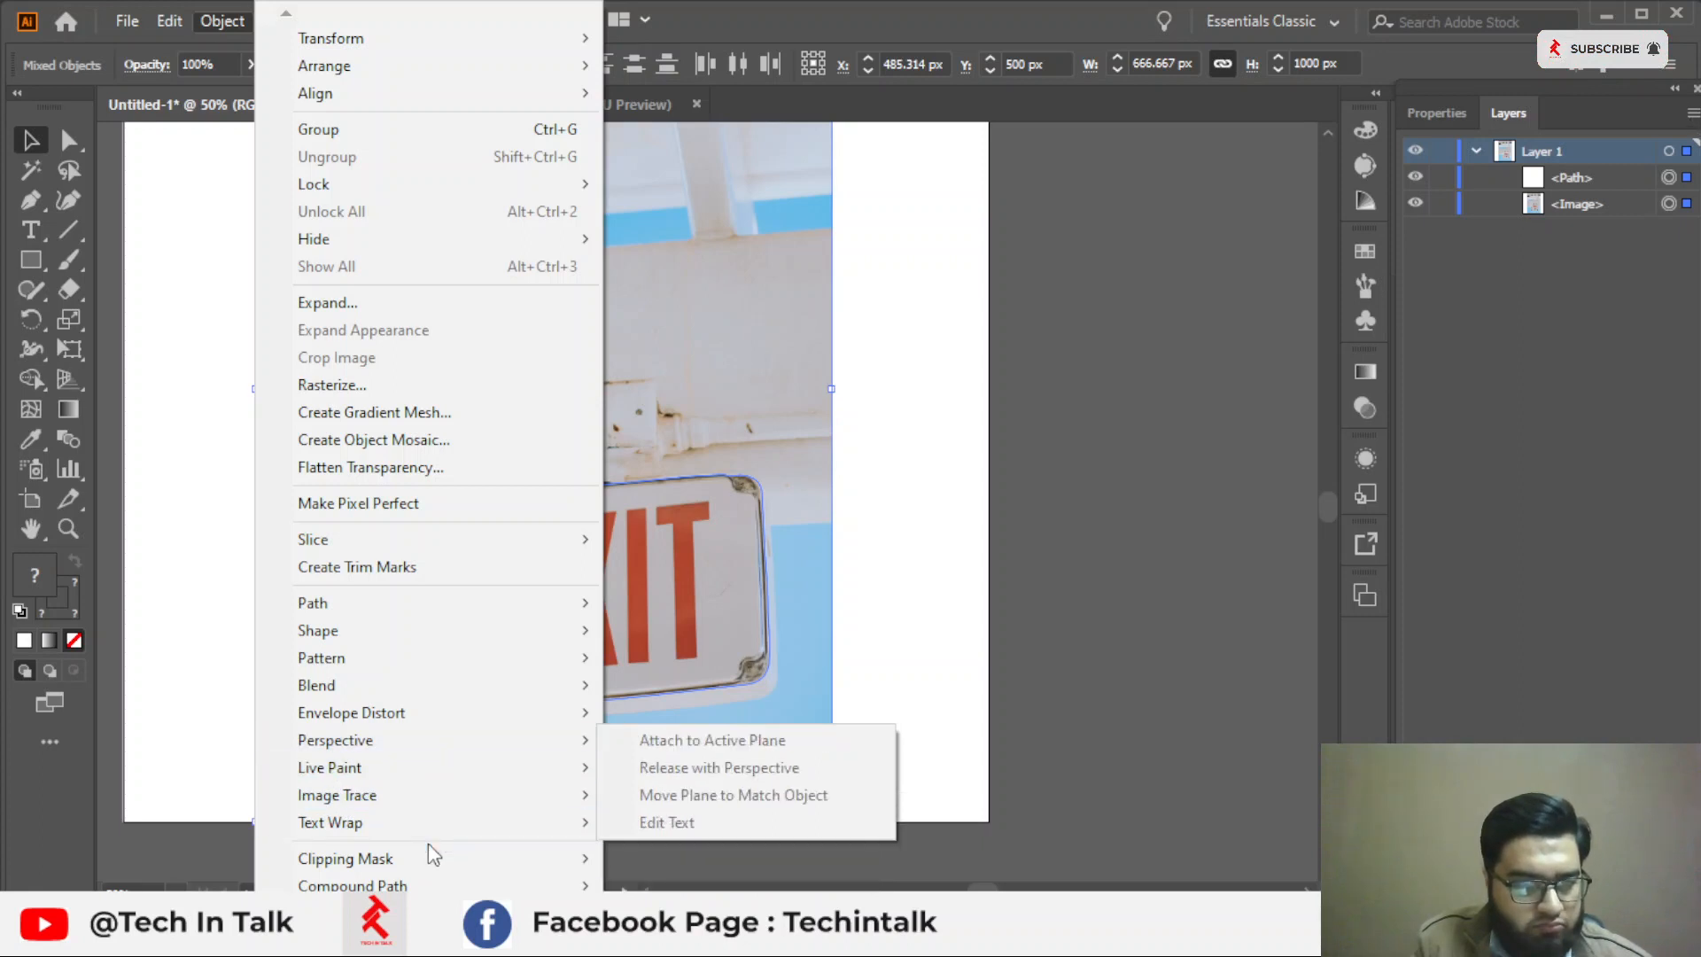
pyautogui.moveTo(433, 857)
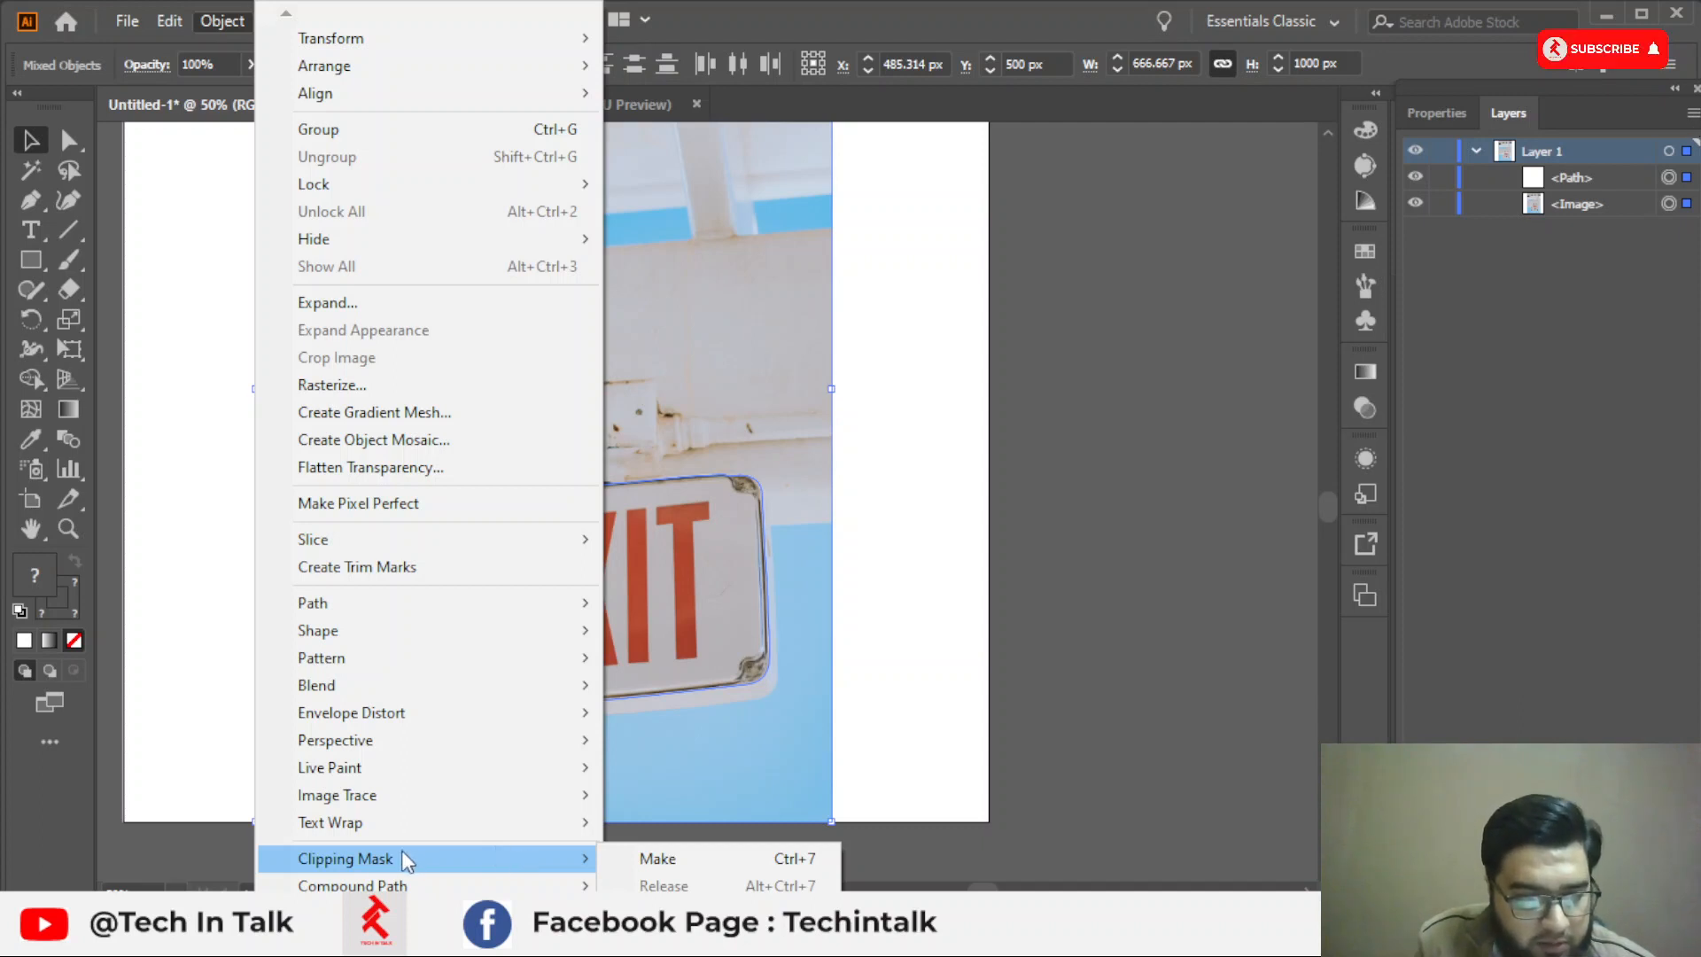
pyautogui.click(655, 858)
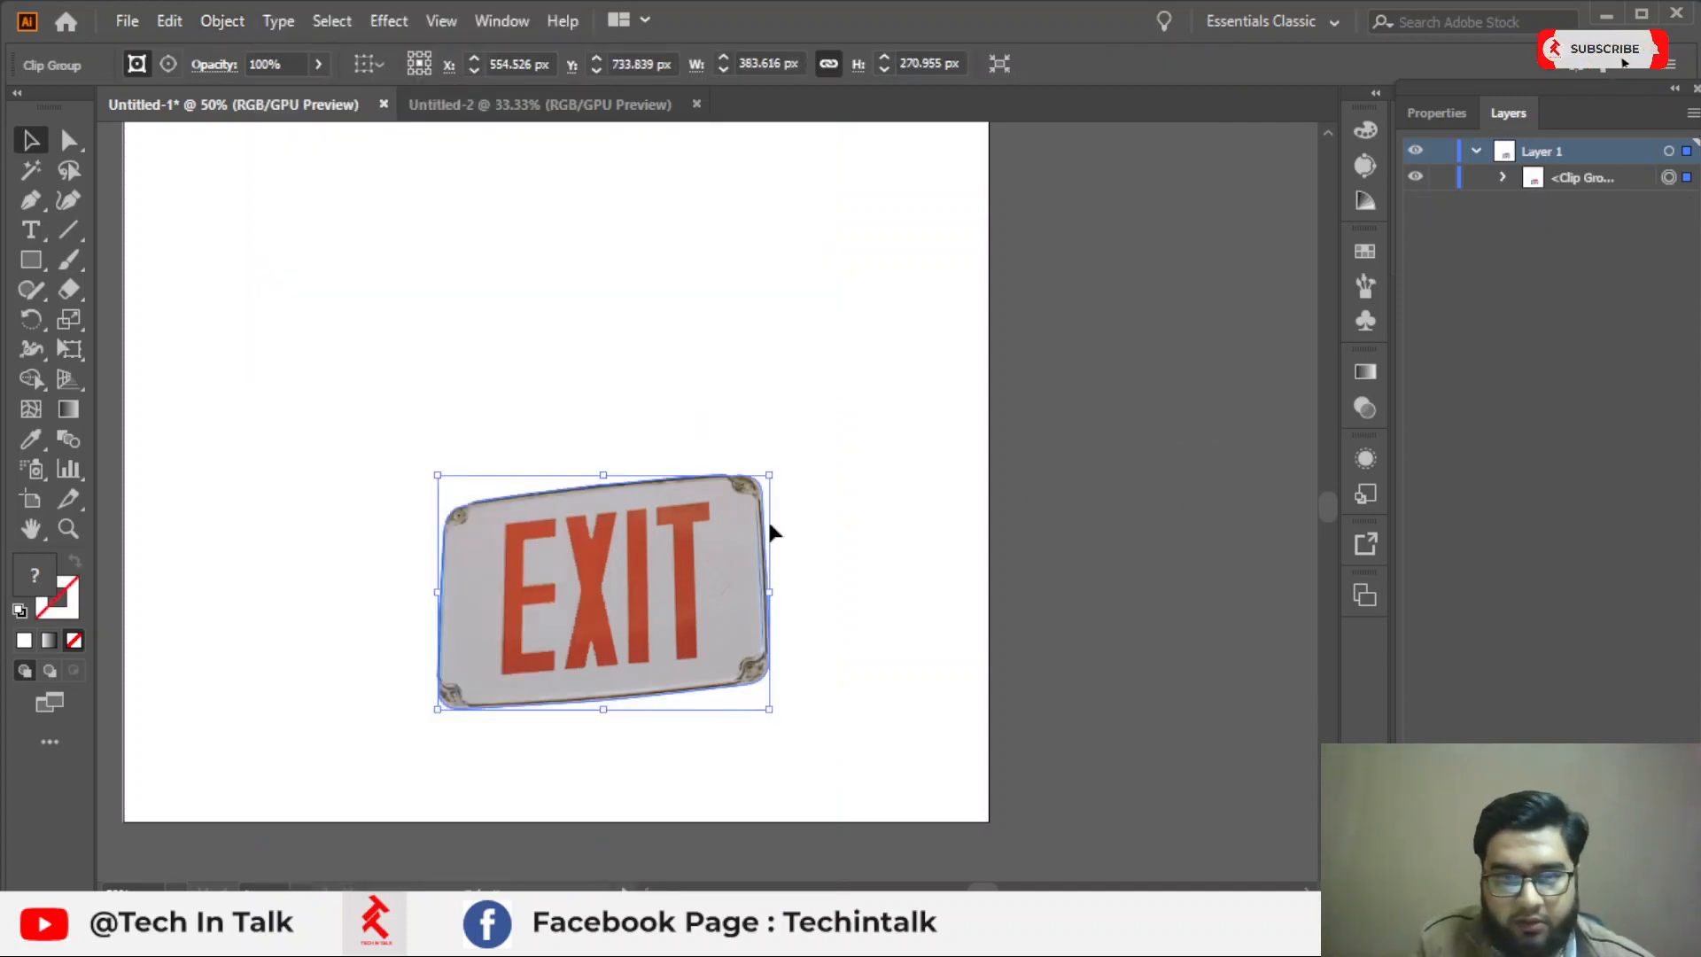
# Move the clipped EXIT sign to the middle of the artboard and scale it up proportionally to about 686 by 485 px.
pyautogui.click(636, 297)
pyautogui.scroll(-1, 655, 310)
pyautogui.moveTo(684, 322); pyautogui.dragTo(734, 443)
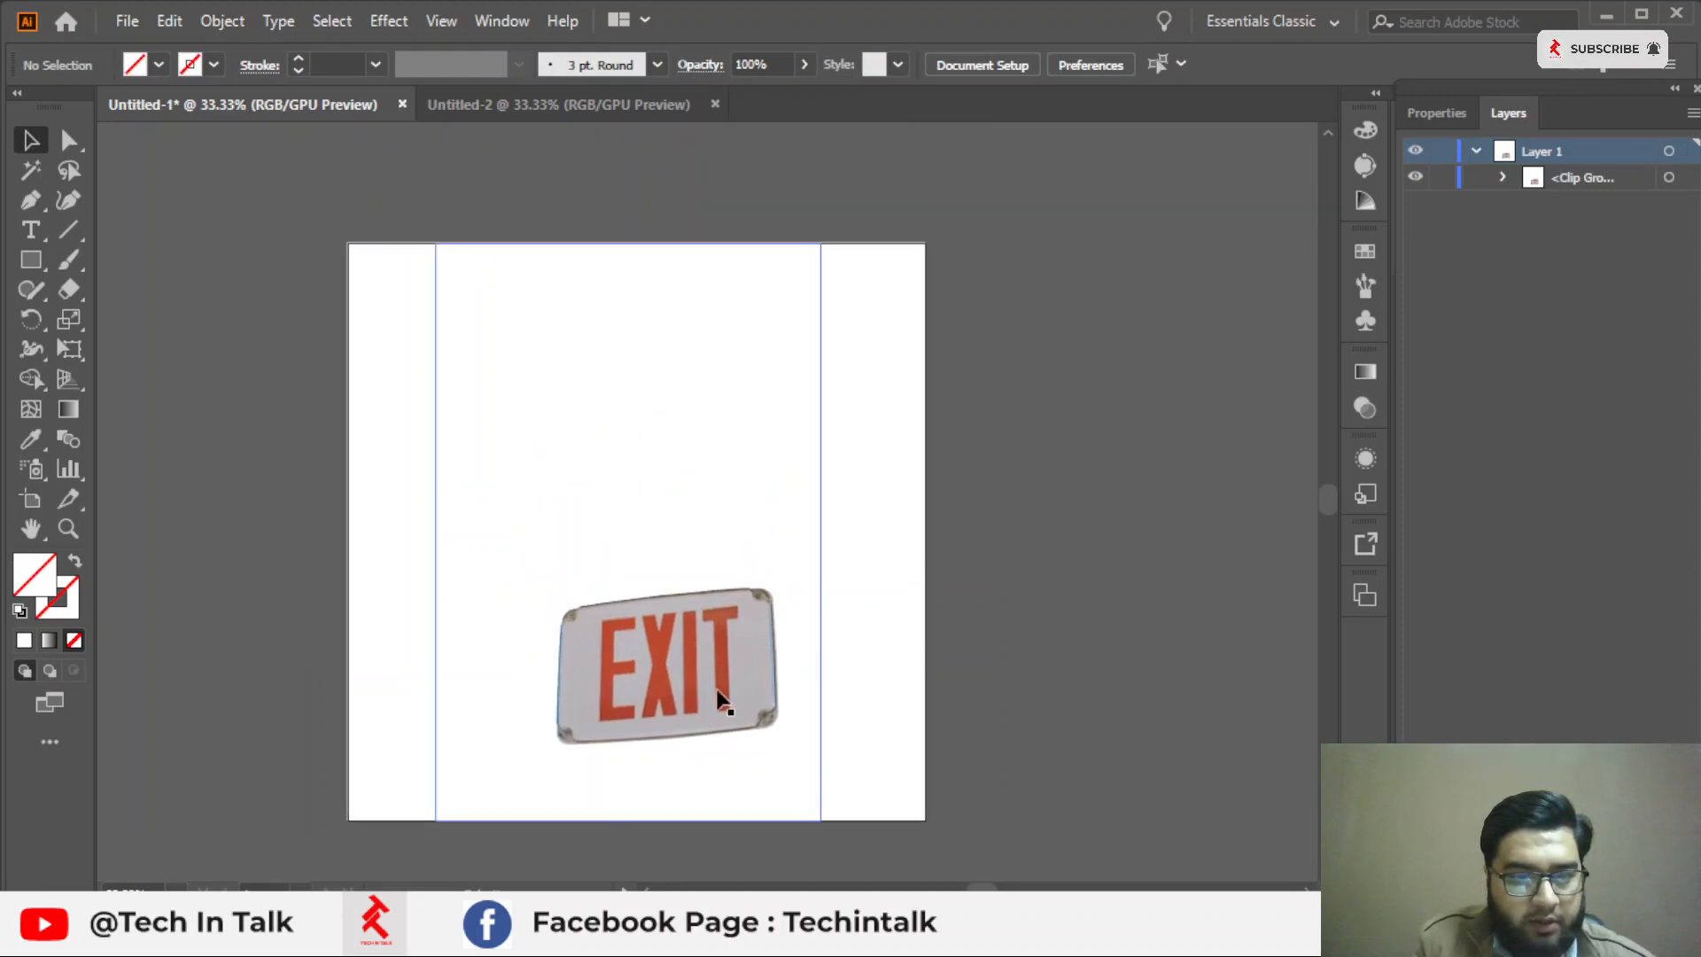
pyautogui.moveTo(715, 640); pyautogui.dragTo(683, 556)
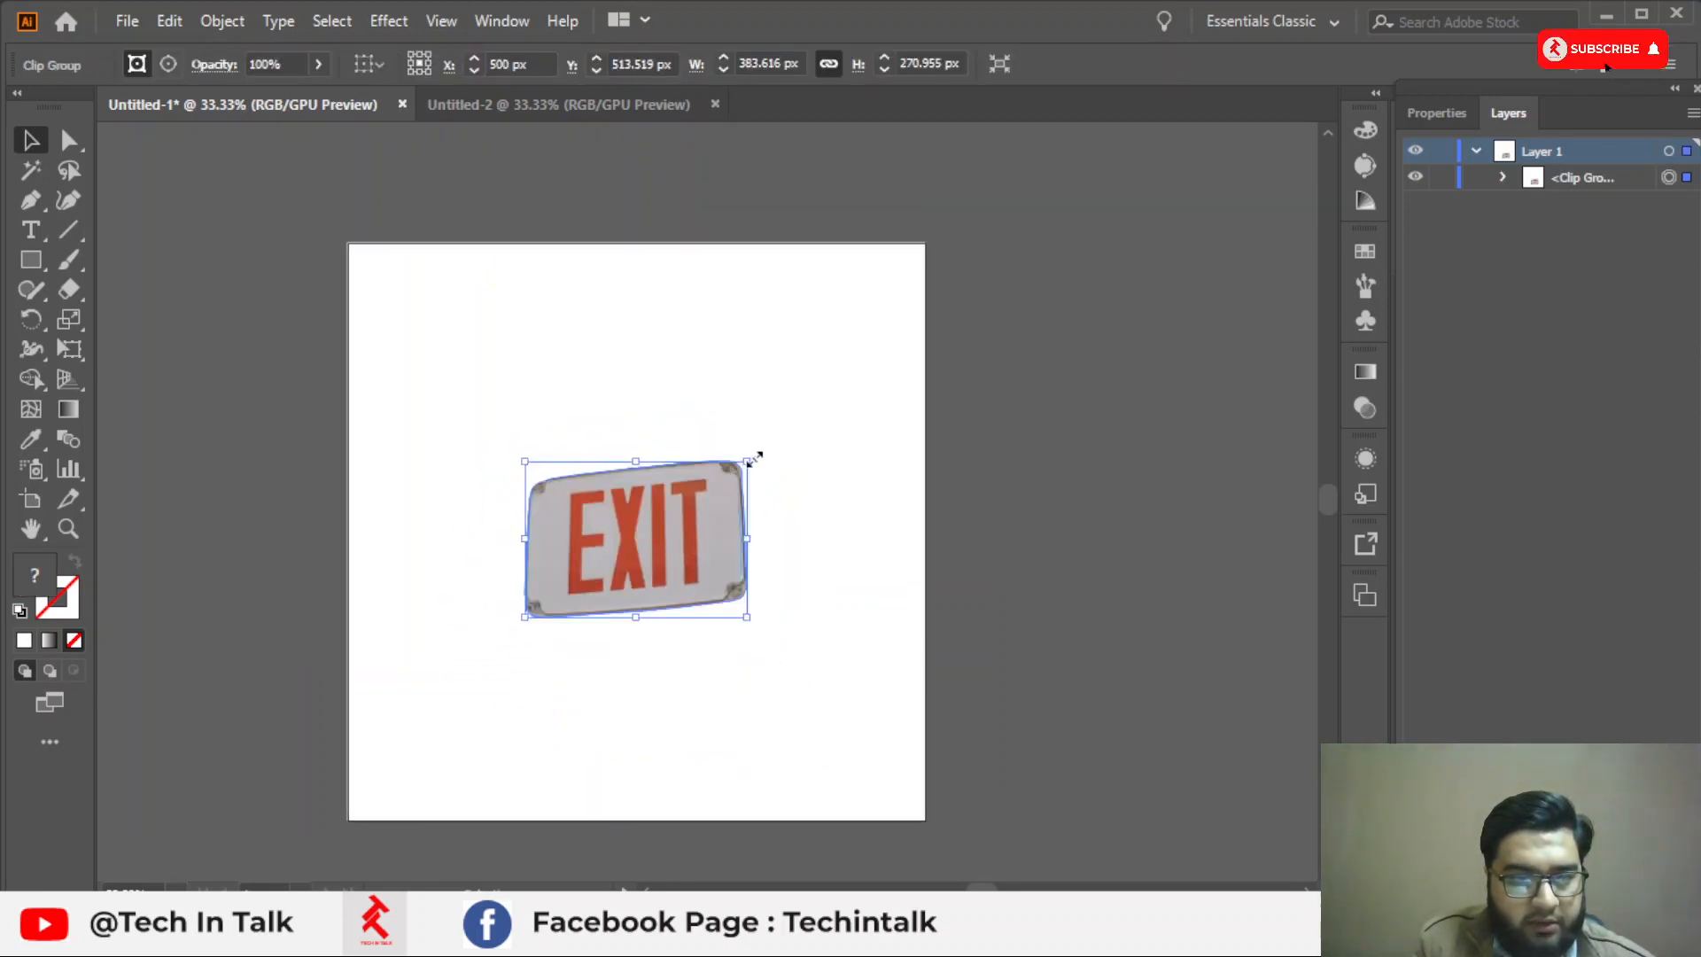
pyautogui.moveTo(746, 462); pyautogui.dragTo(833, 386)
pyautogui.click(683, 278)
pyautogui.scroll(1, 636, 443)
pyautogui.scroll(-1, 636, 440)
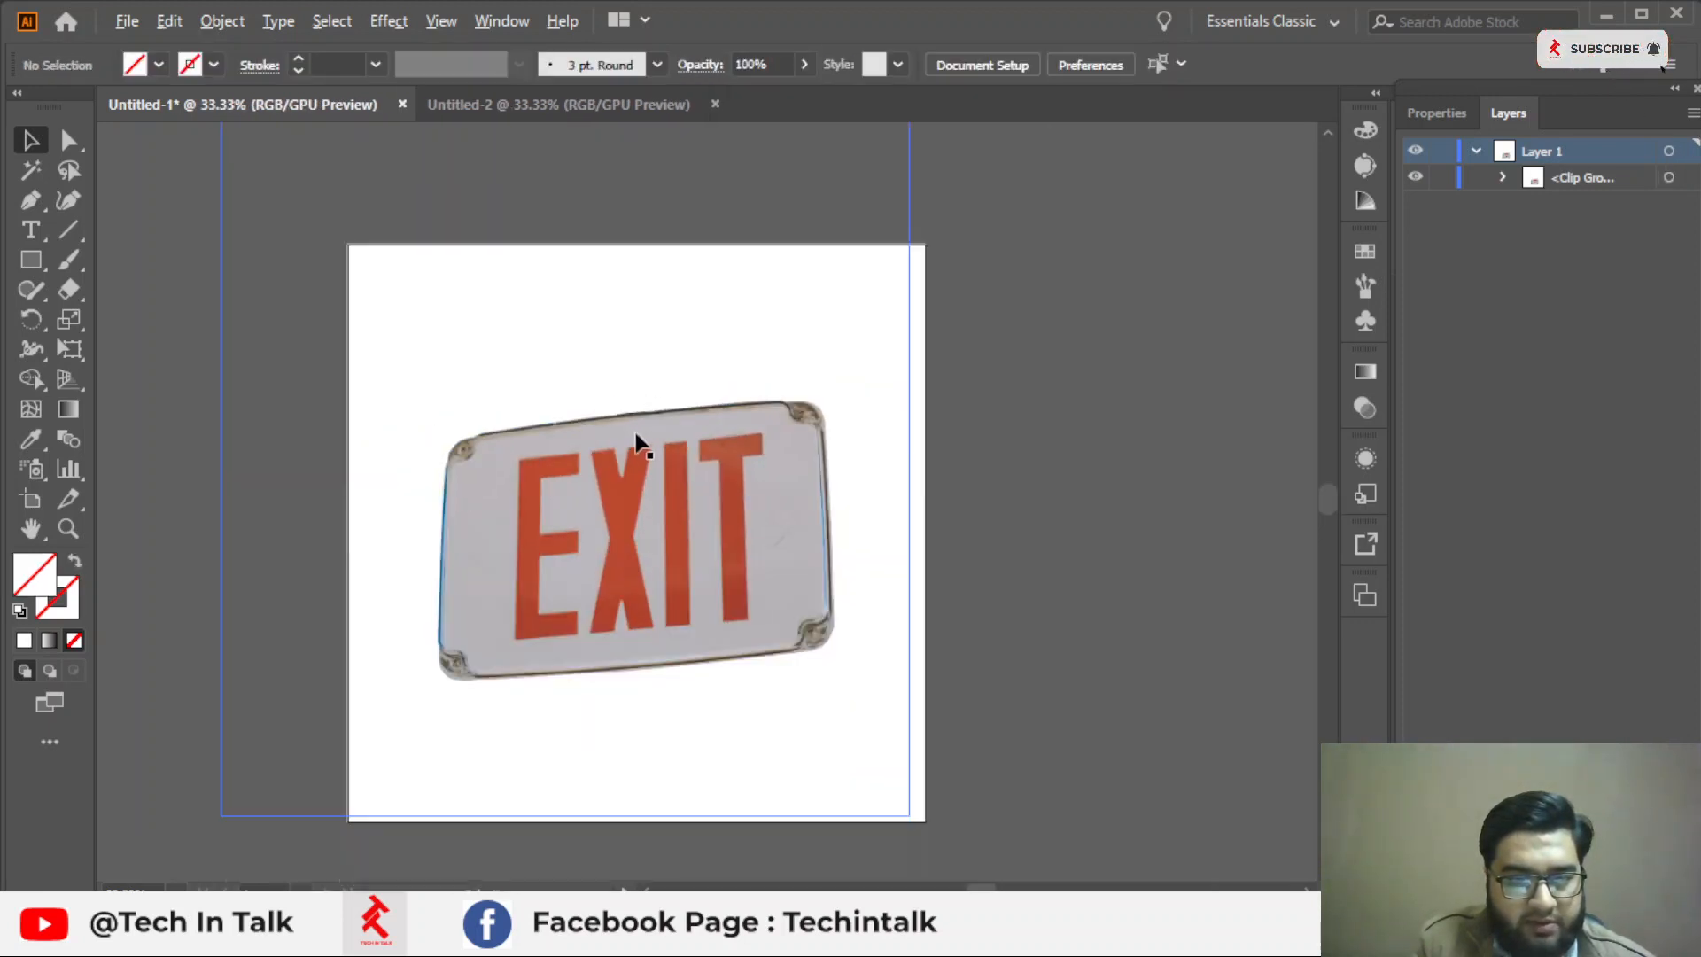
pyautogui.hscroll(-1, 740, 448)
pyautogui.click(780, 558)
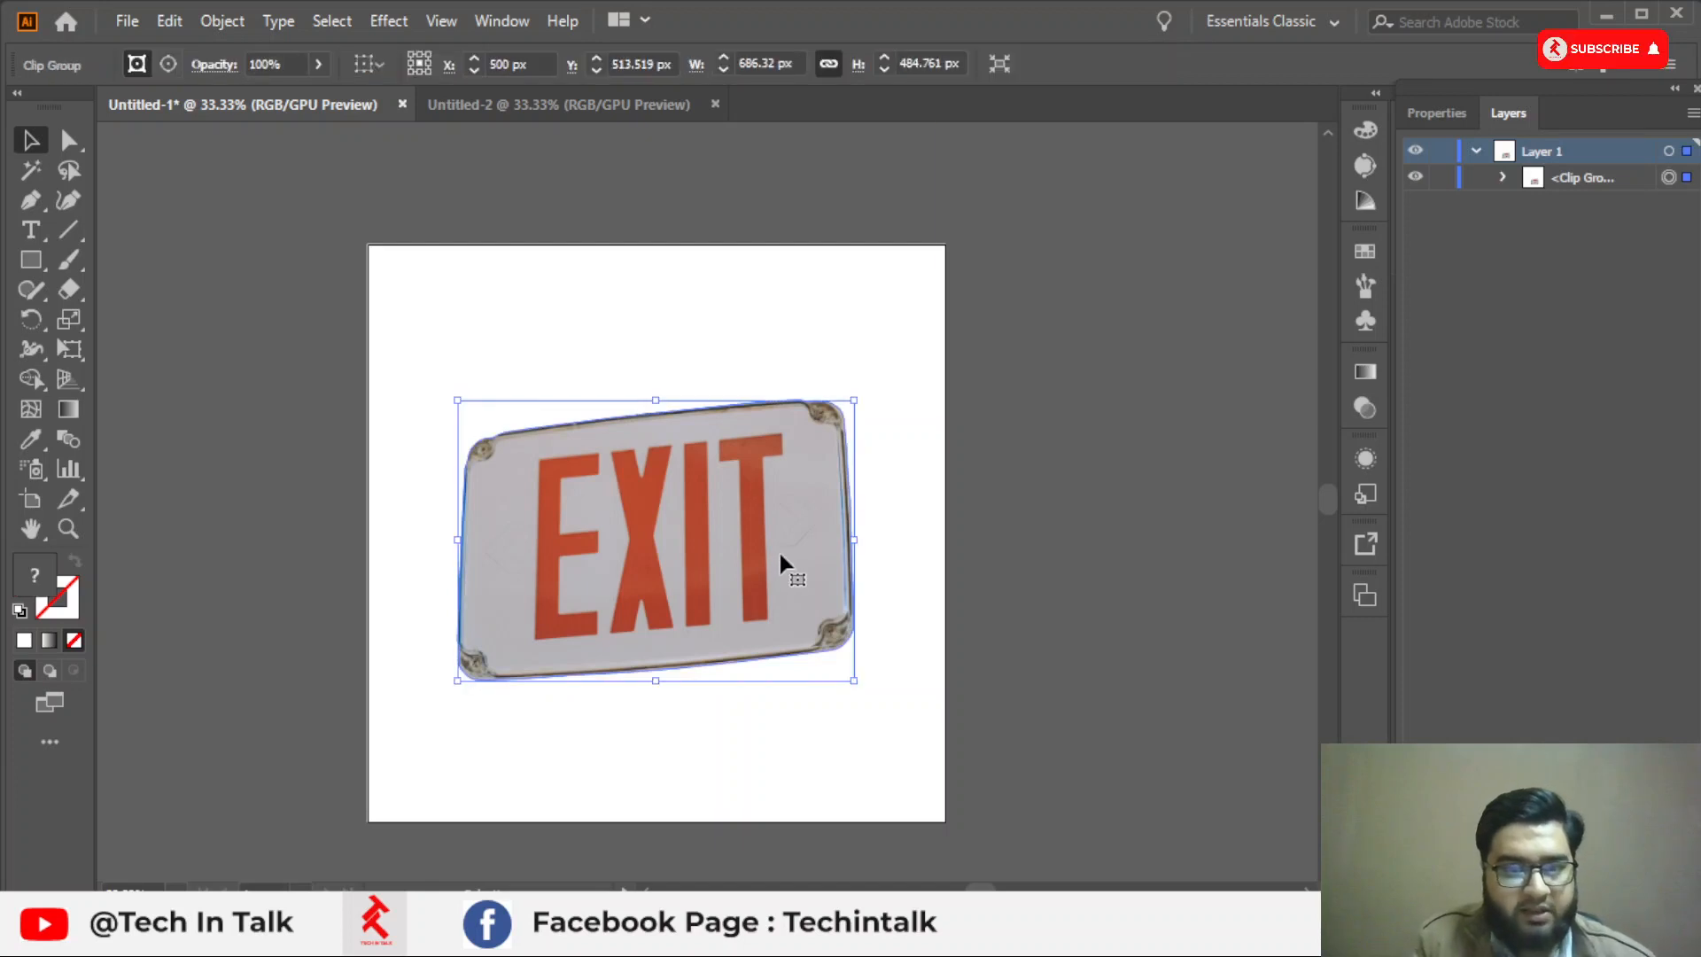
pyautogui.click(629, 323)
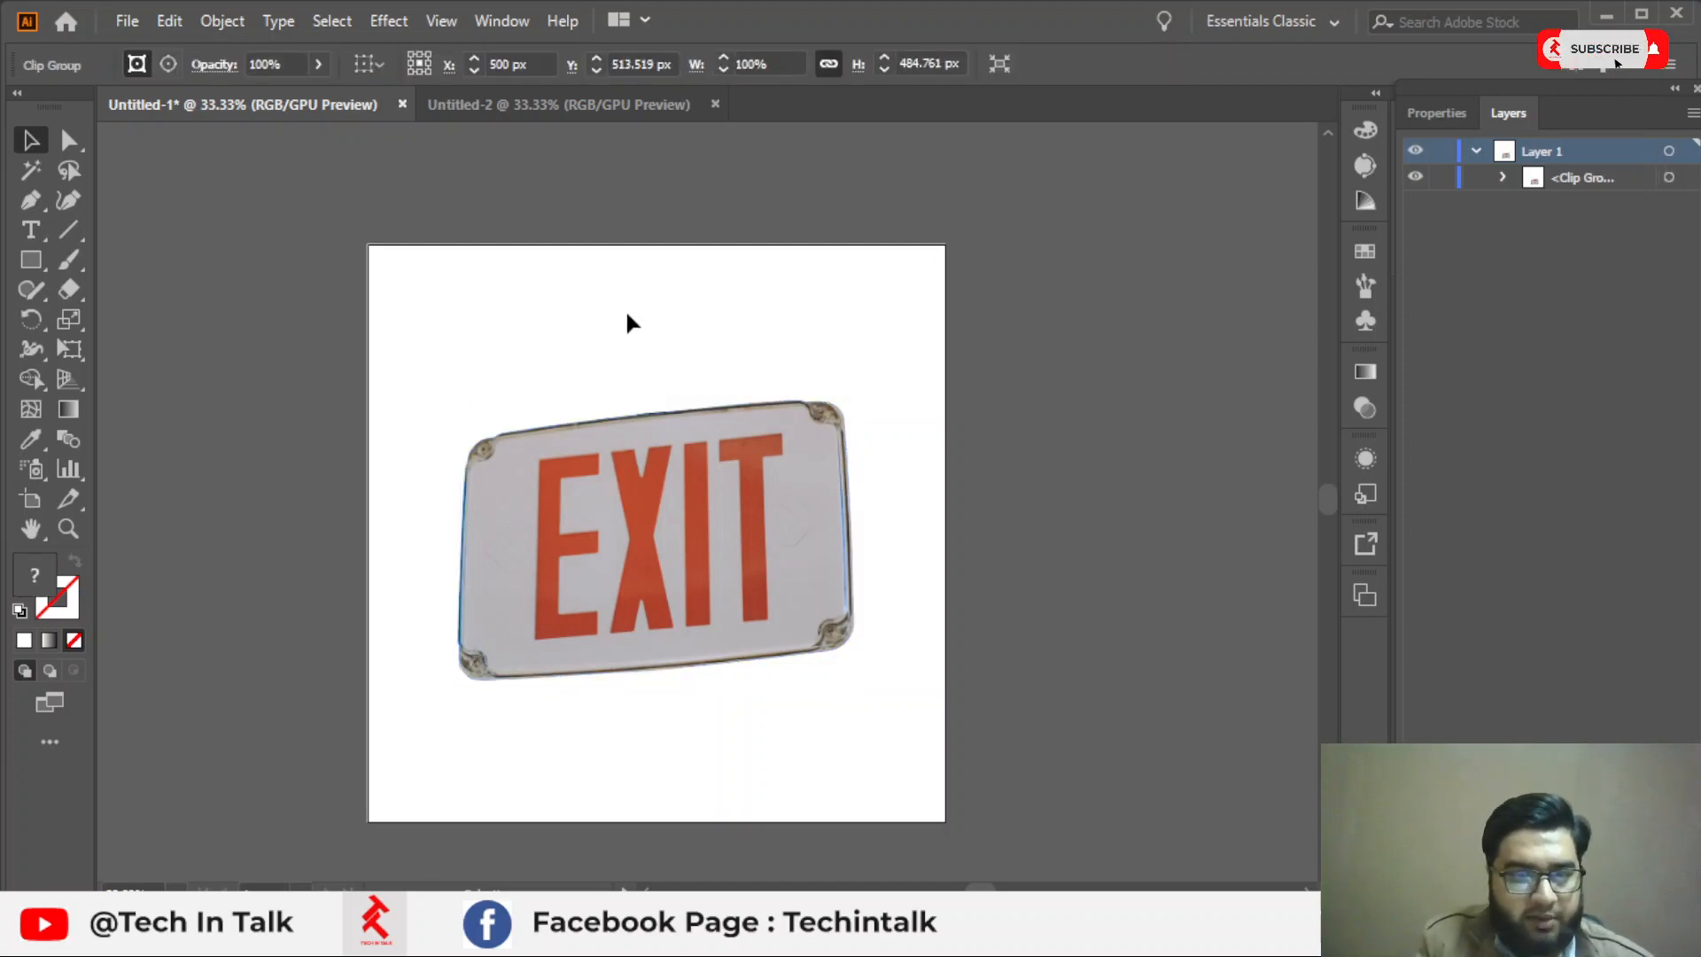
# Export the artwork to the Desktop in PNG format as Untitled-1.png.
pyautogui.click(684, 521)
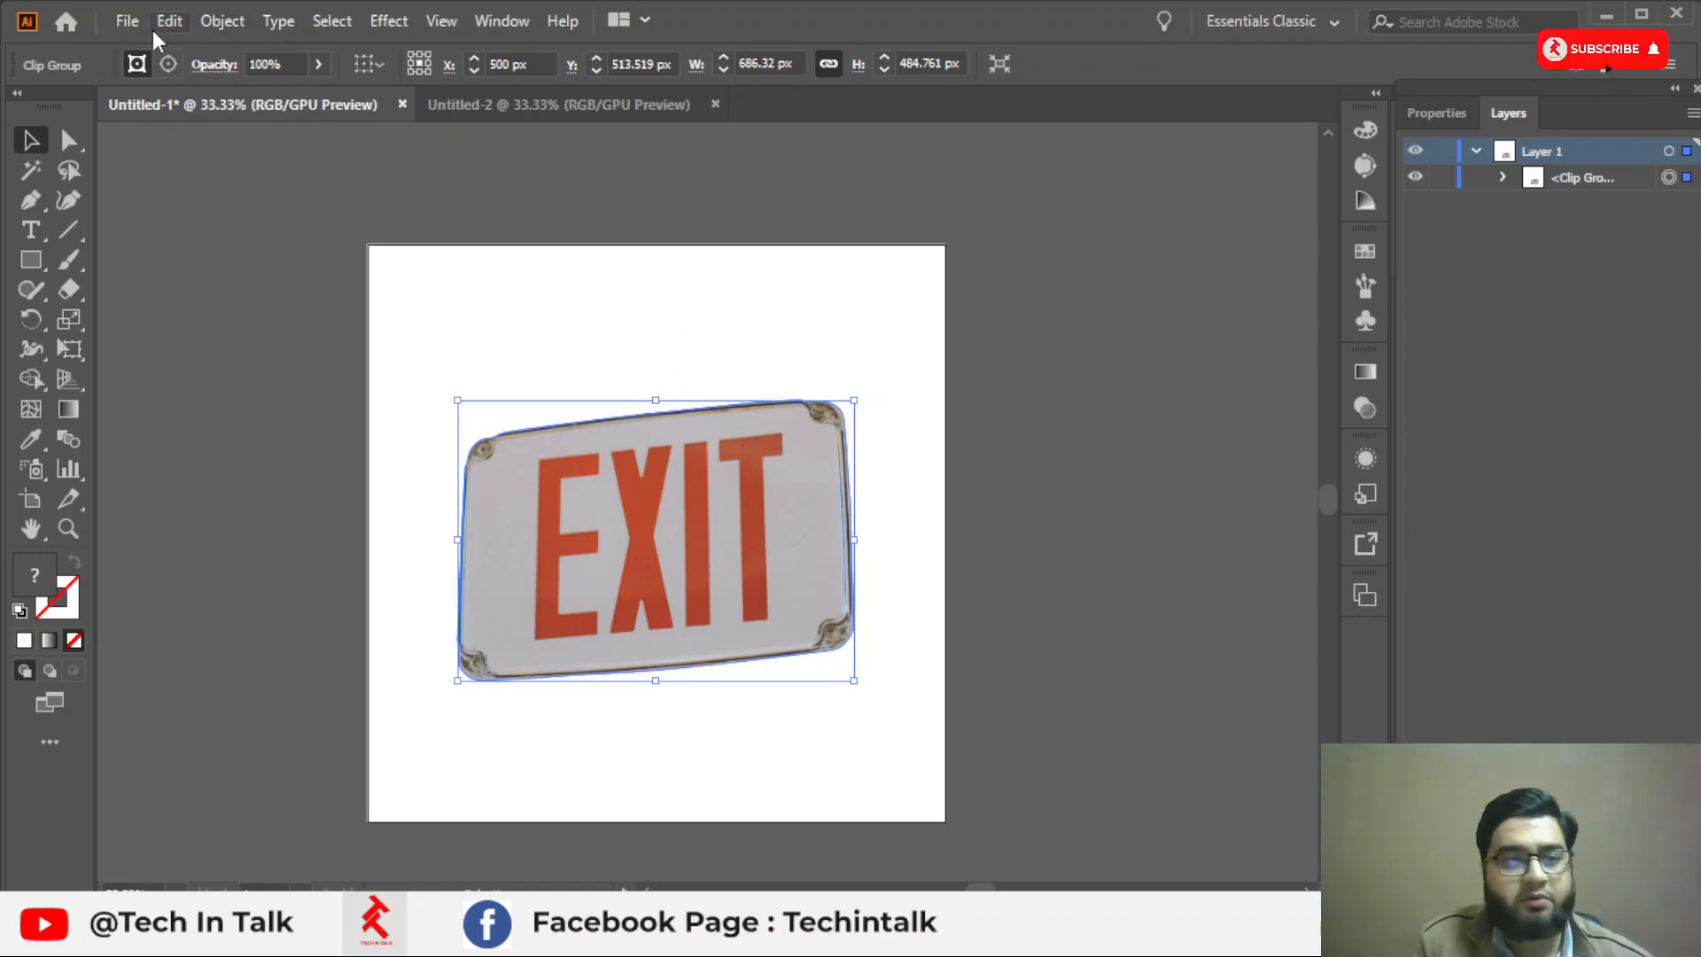
pyautogui.click(128, 21)
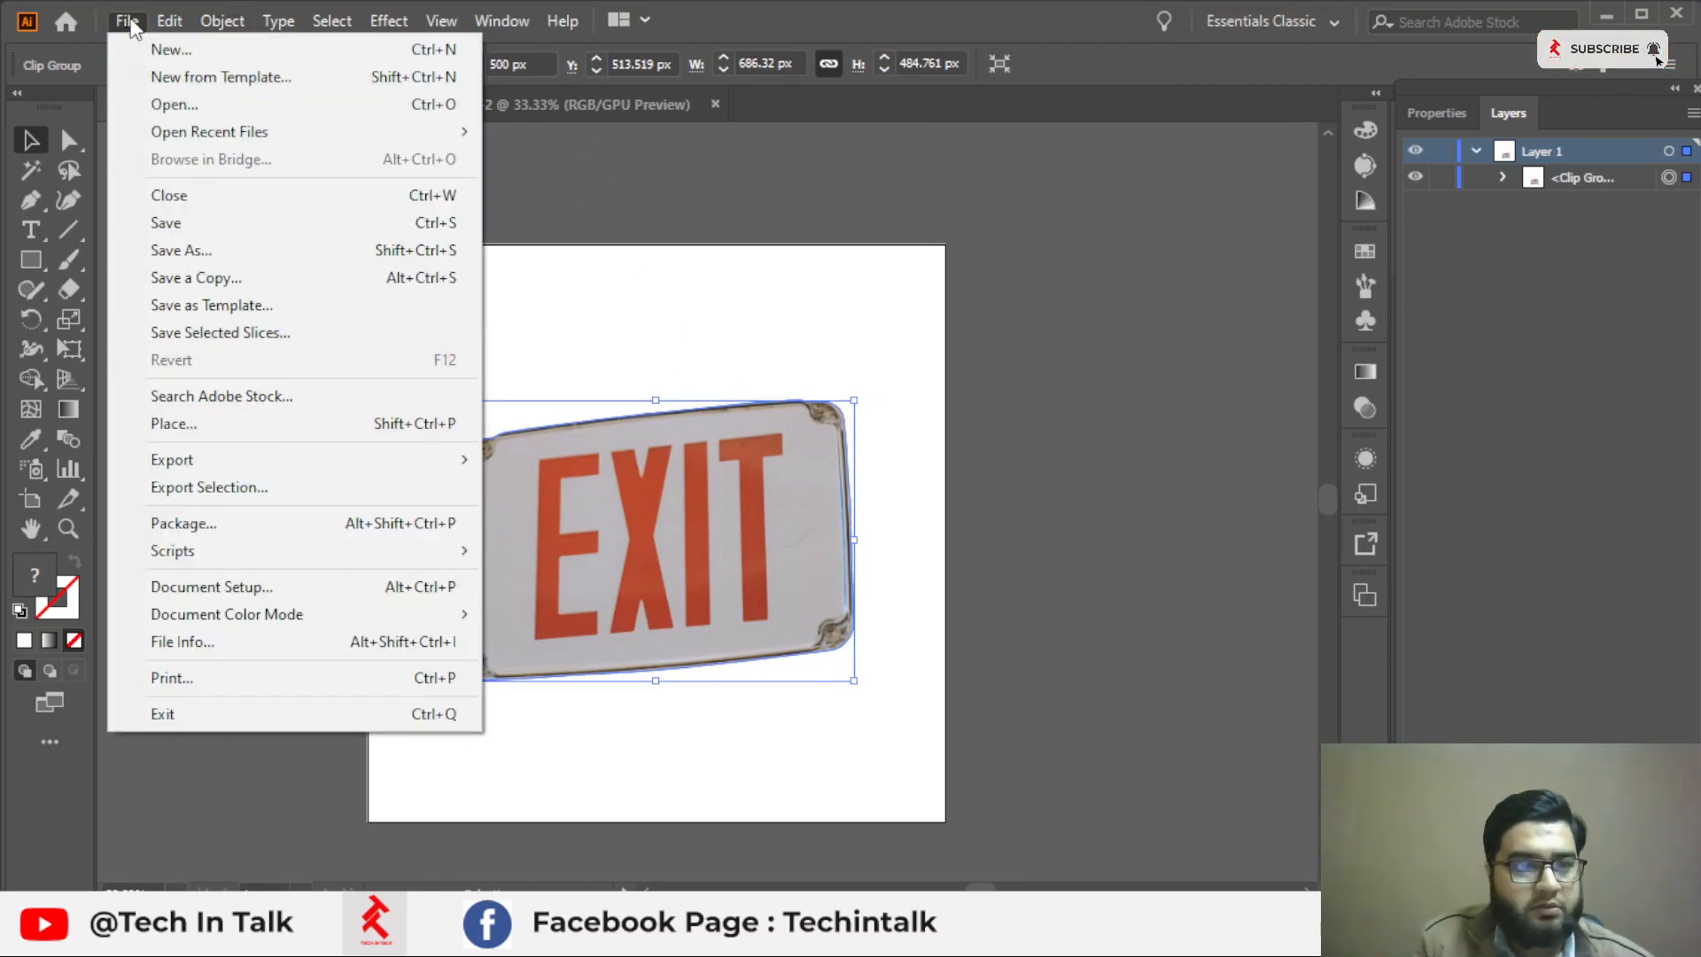
pyautogui.moveTo(269, 453)
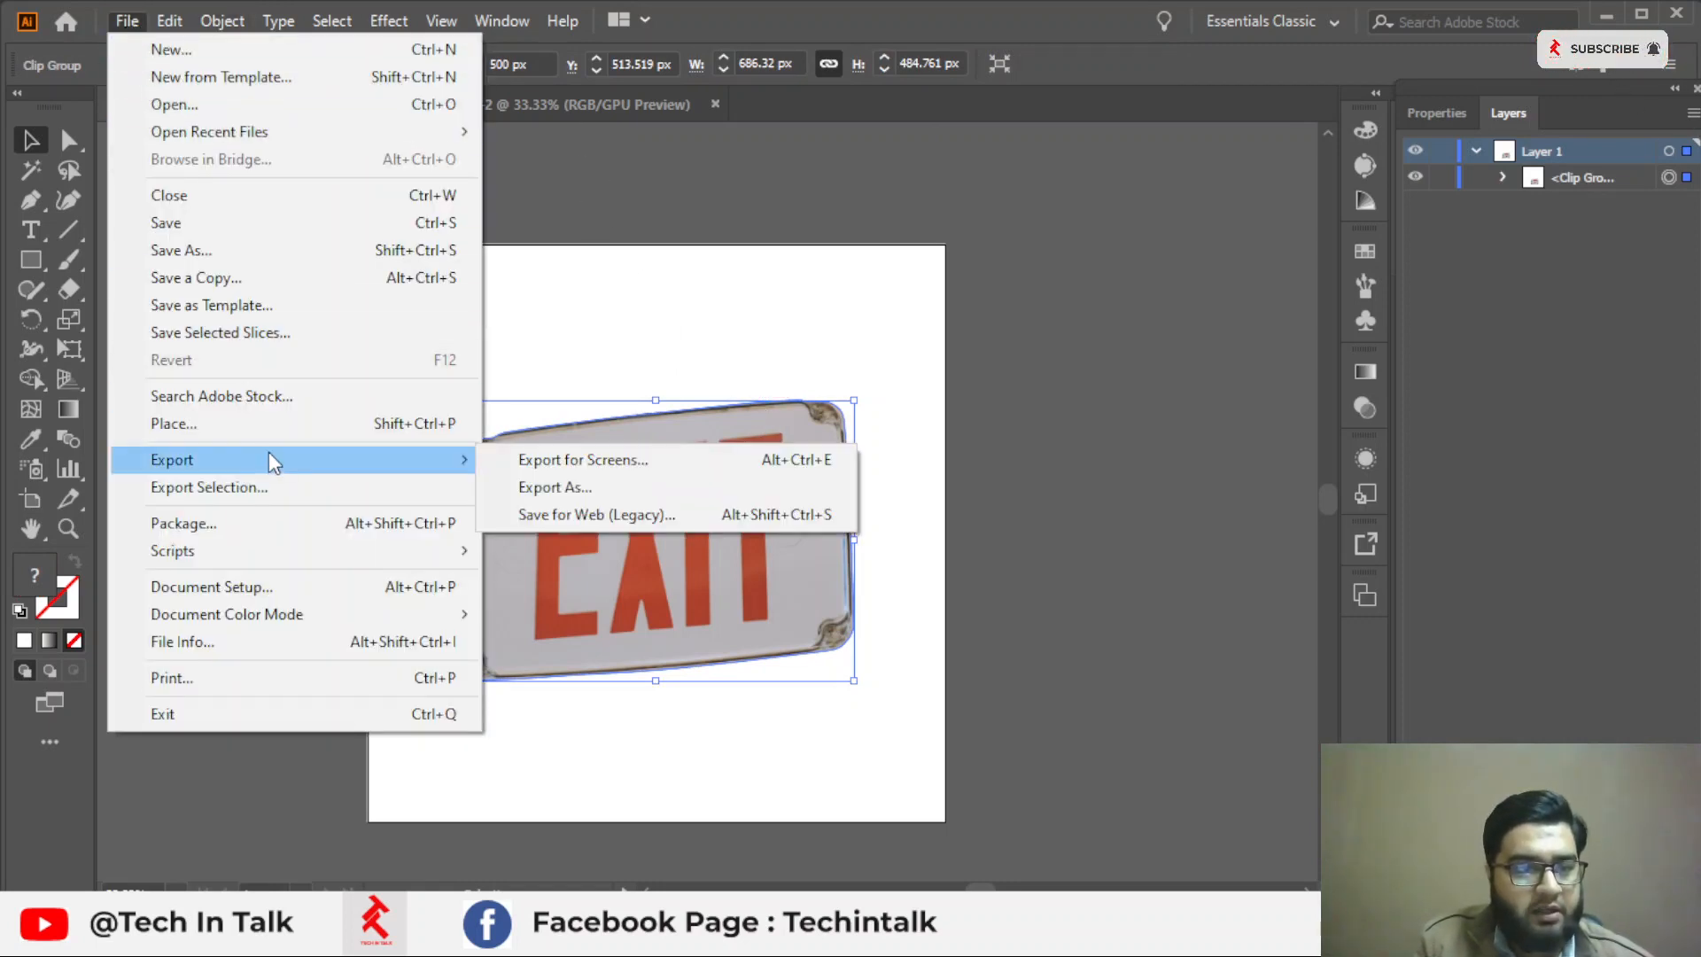
pyautogui.click(576, 487)
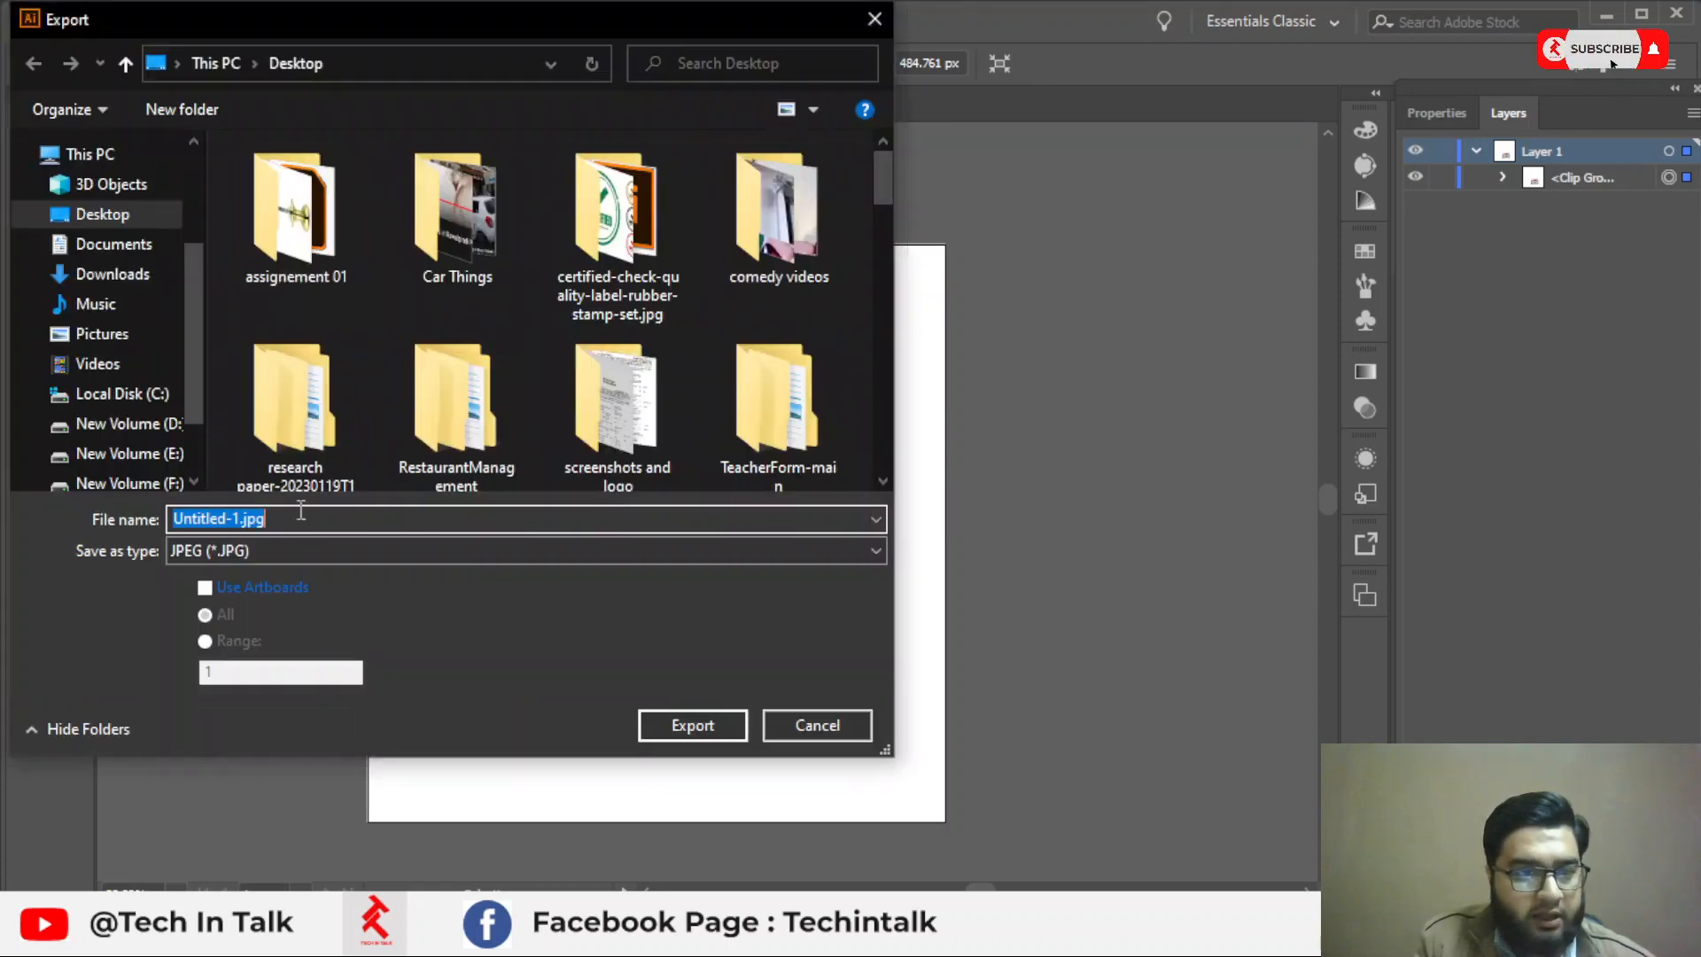
pyautogui.click(294, 549)
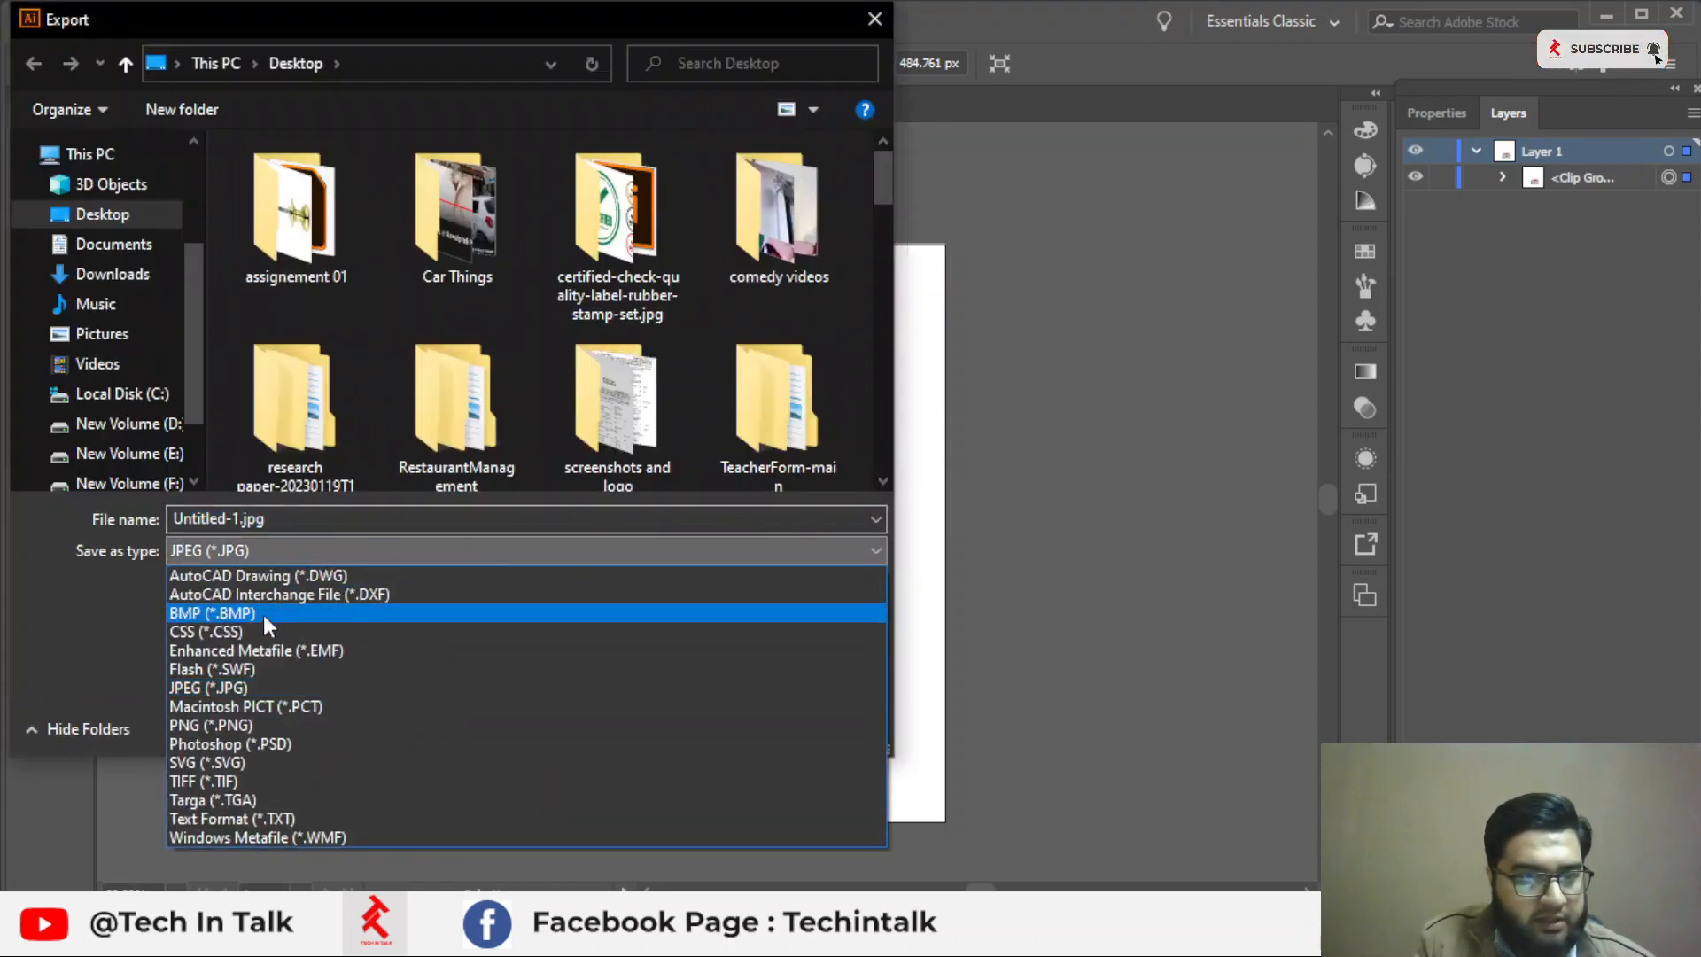
pyautogui.click(232, 723)
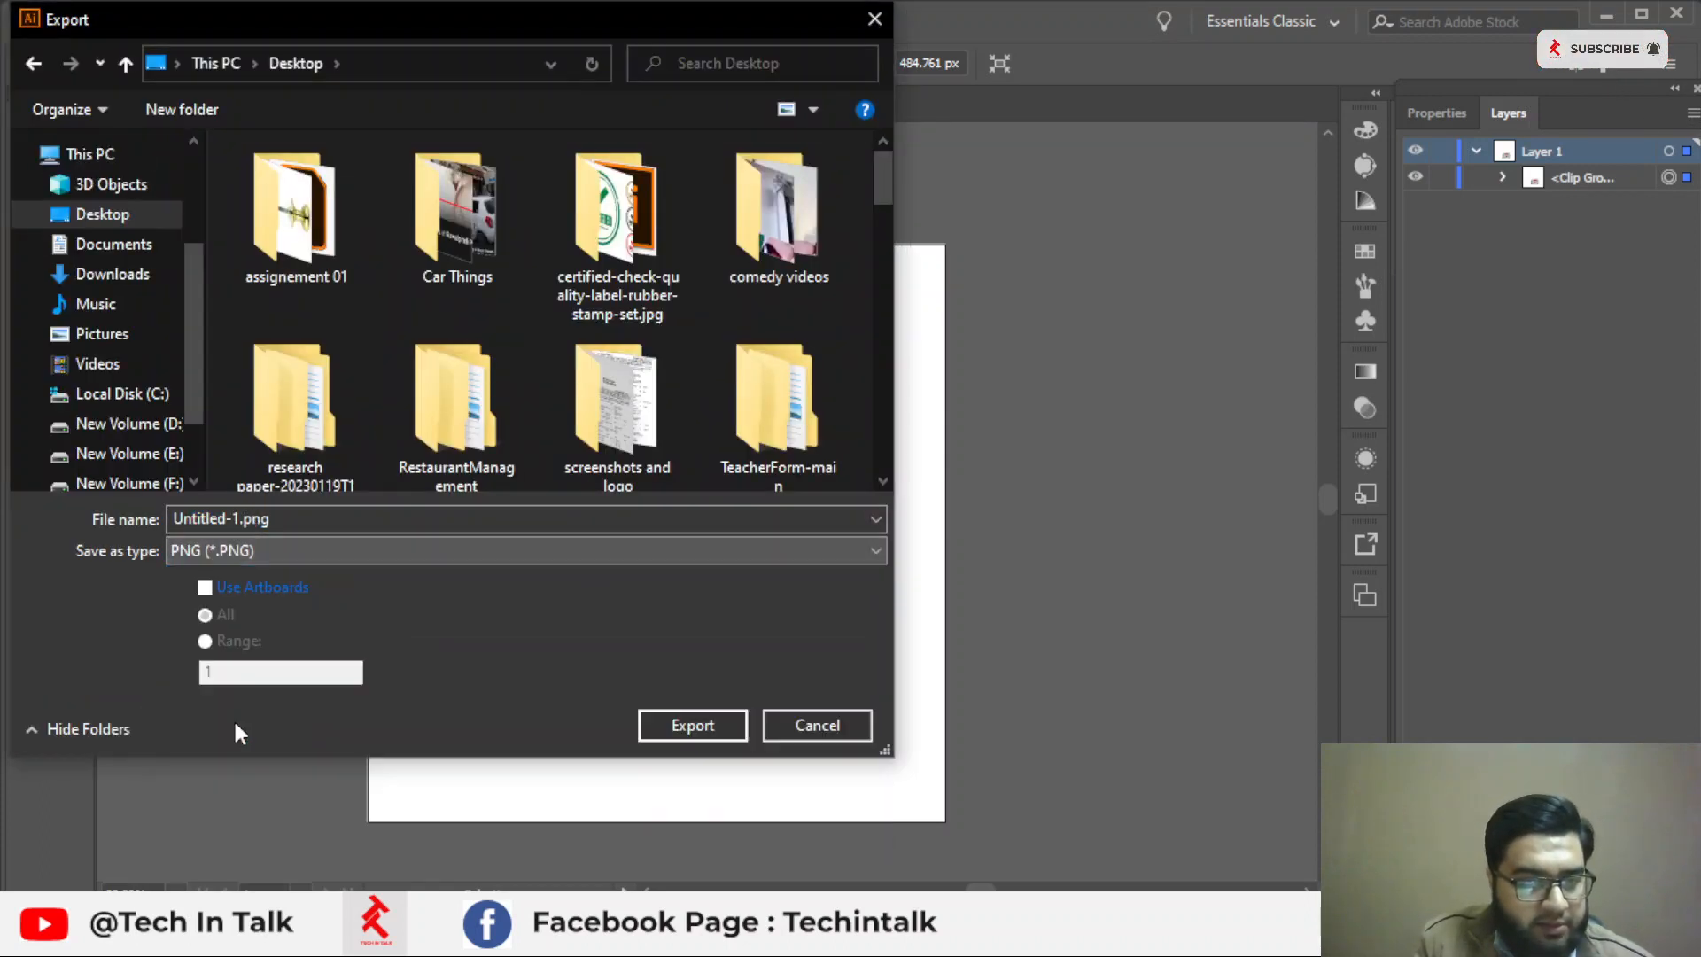
pyautogui.click(677, 727)
# Set the PNG options to High (300 ppi) resolution and a transparent background, and complete the export.
pyautogui.moveTo(257, 27); pyautogui.dragTo(772, 119)
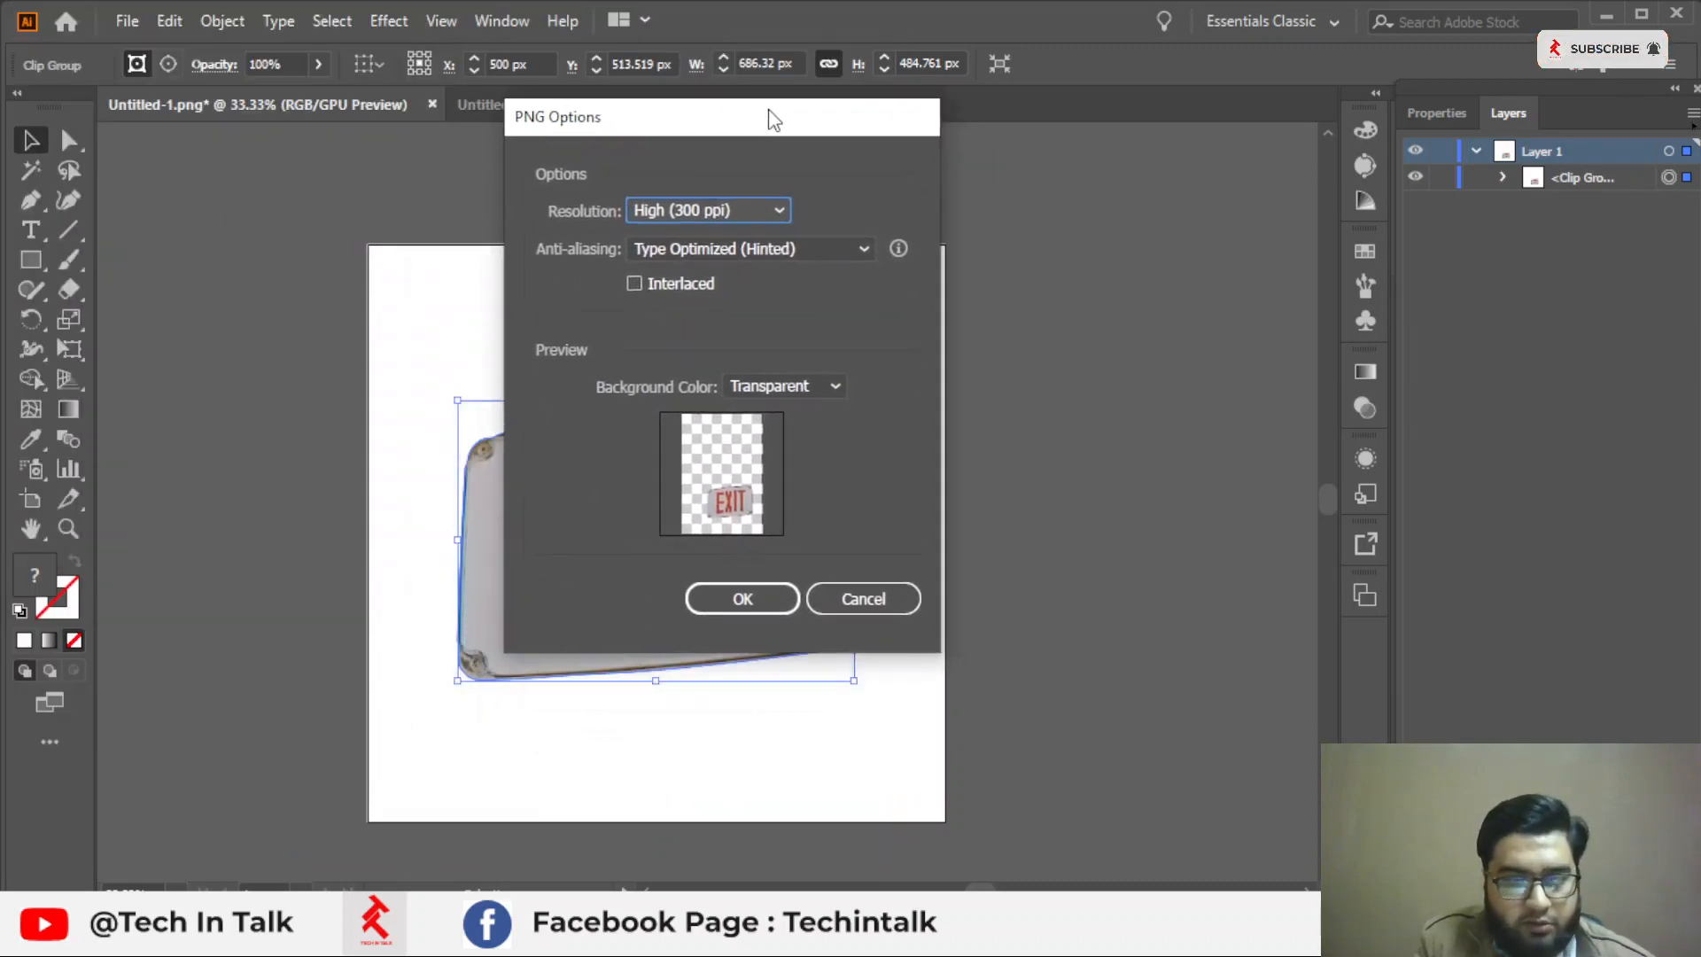
pyautogui.click(806, 386)
pyautogui.click(815, 412)
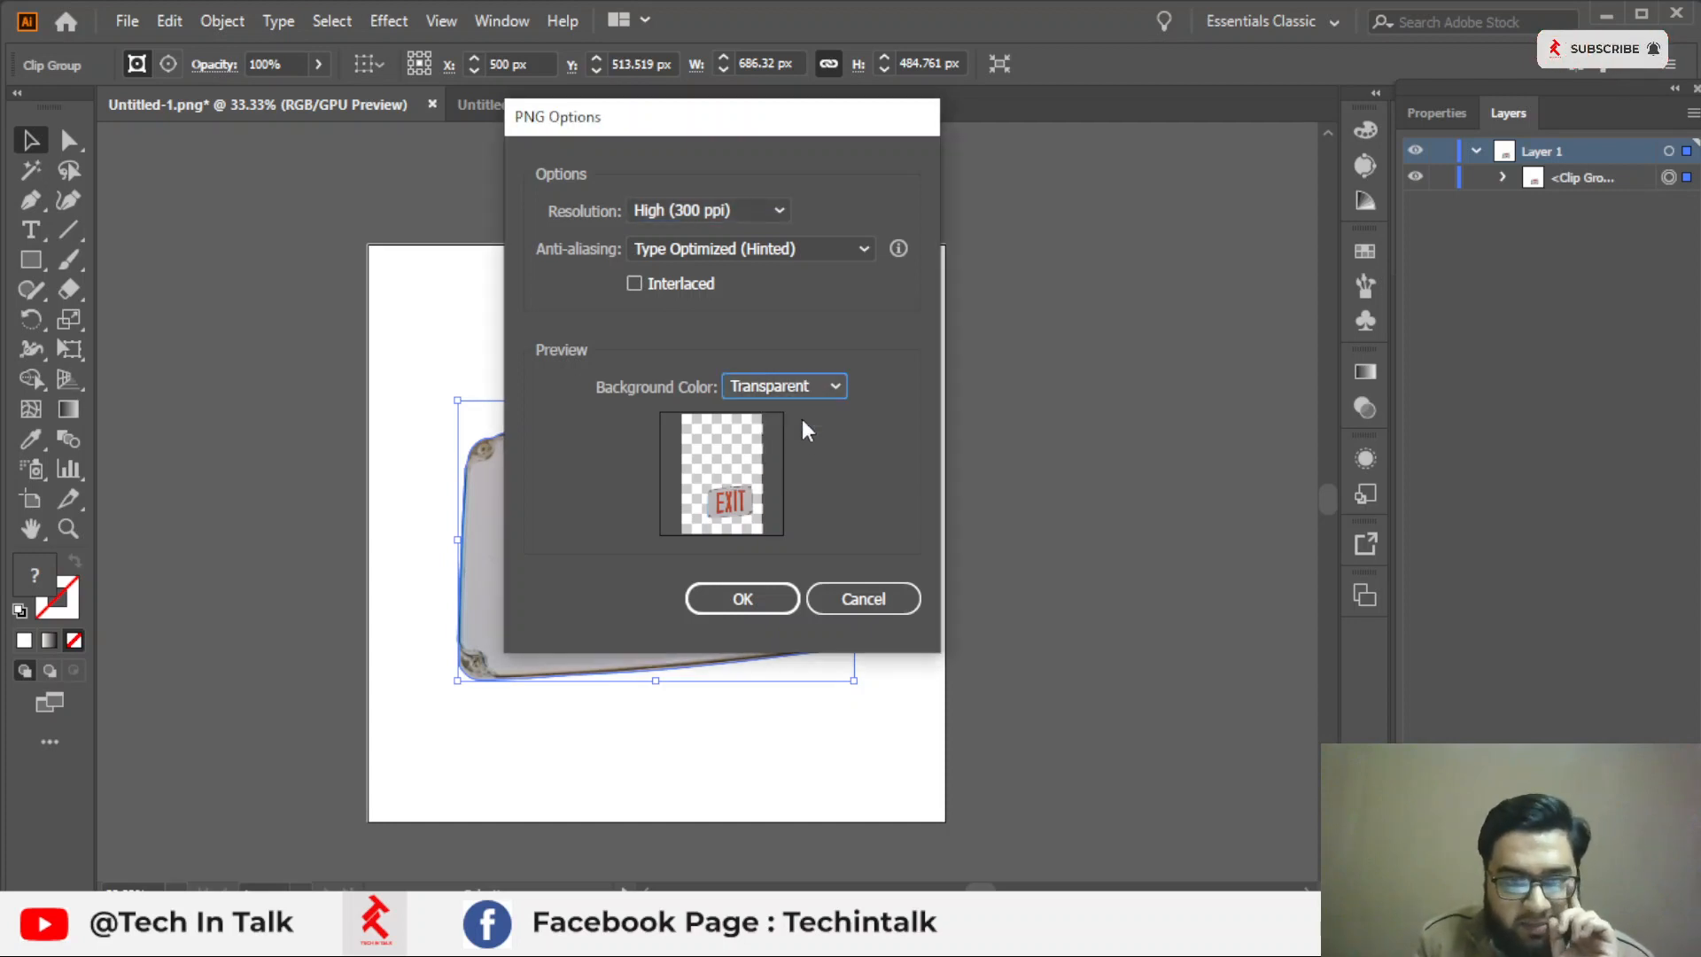
pyautogui.click(780, 211)
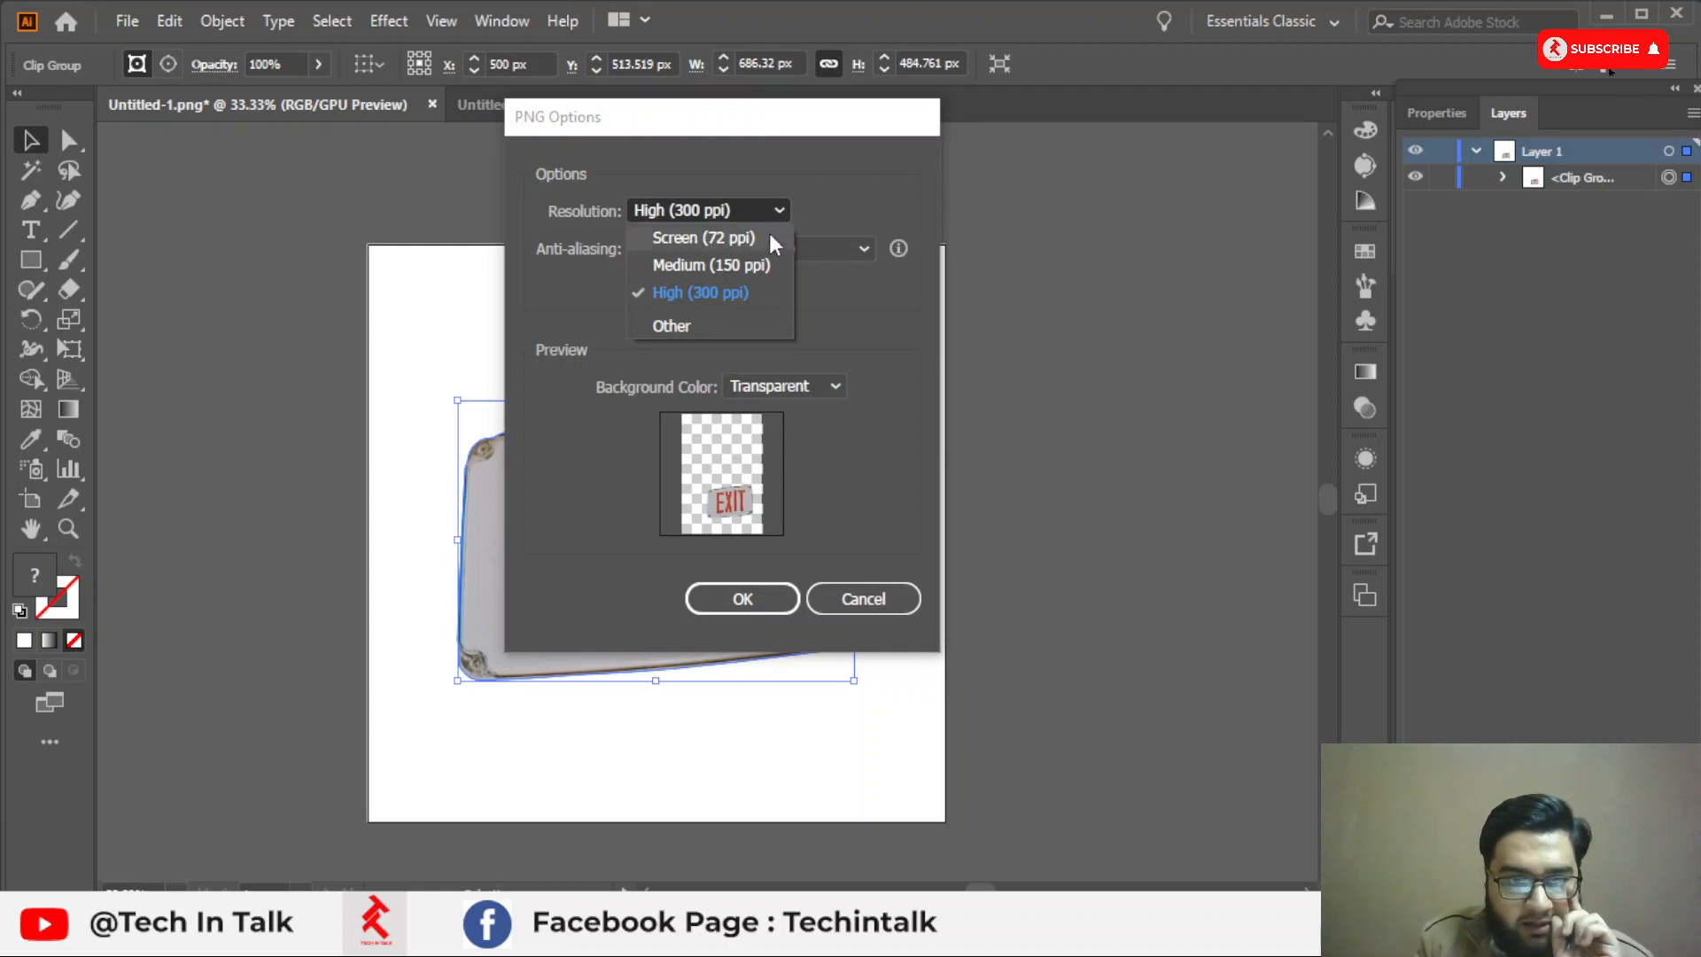
pyautogui.click(754, 266)
pyautogui.click(767, 210)
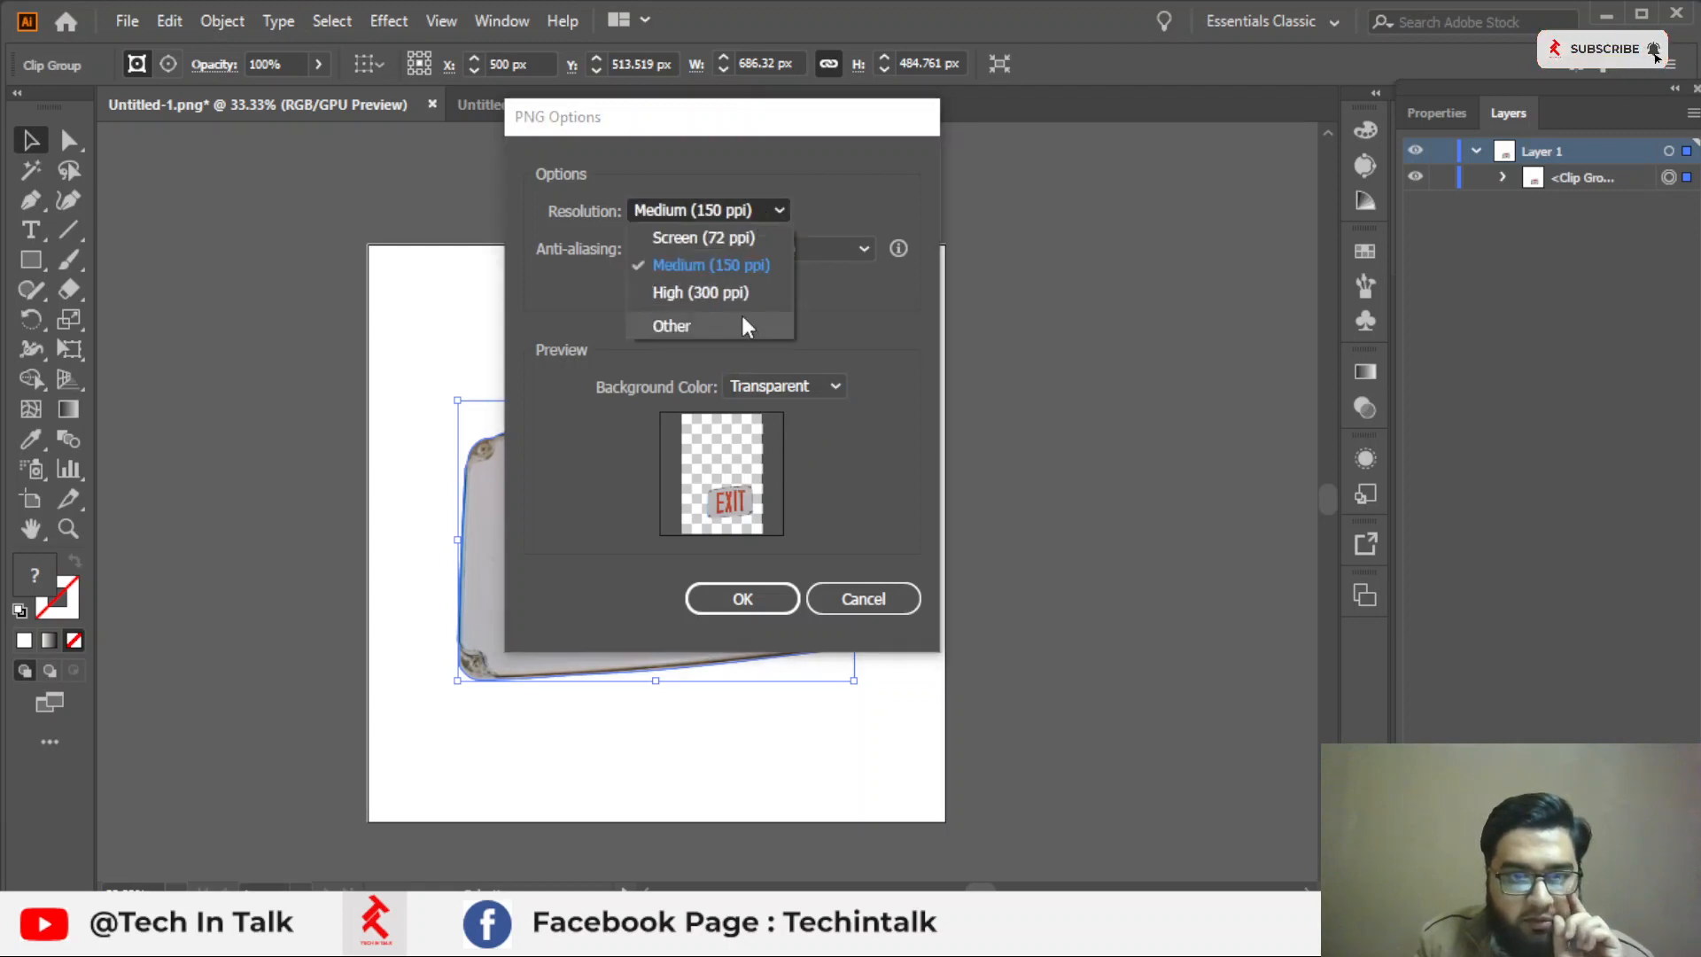
pyautogui.click(744, 297)
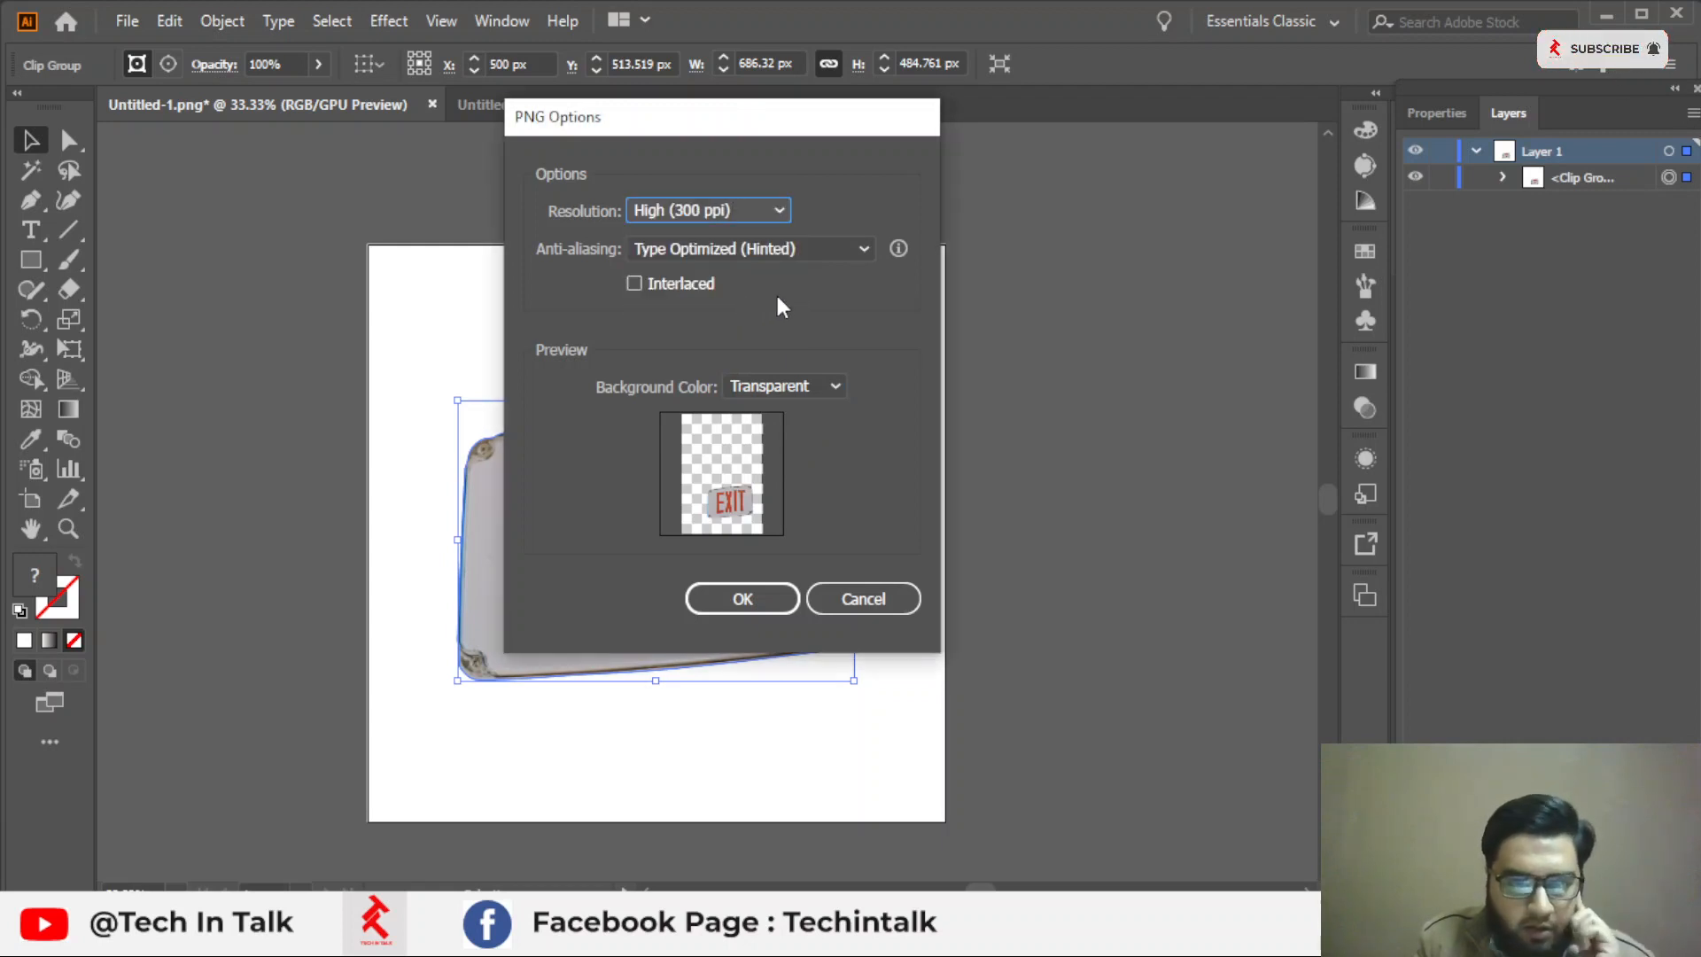
pyautogui.click(742, 599)
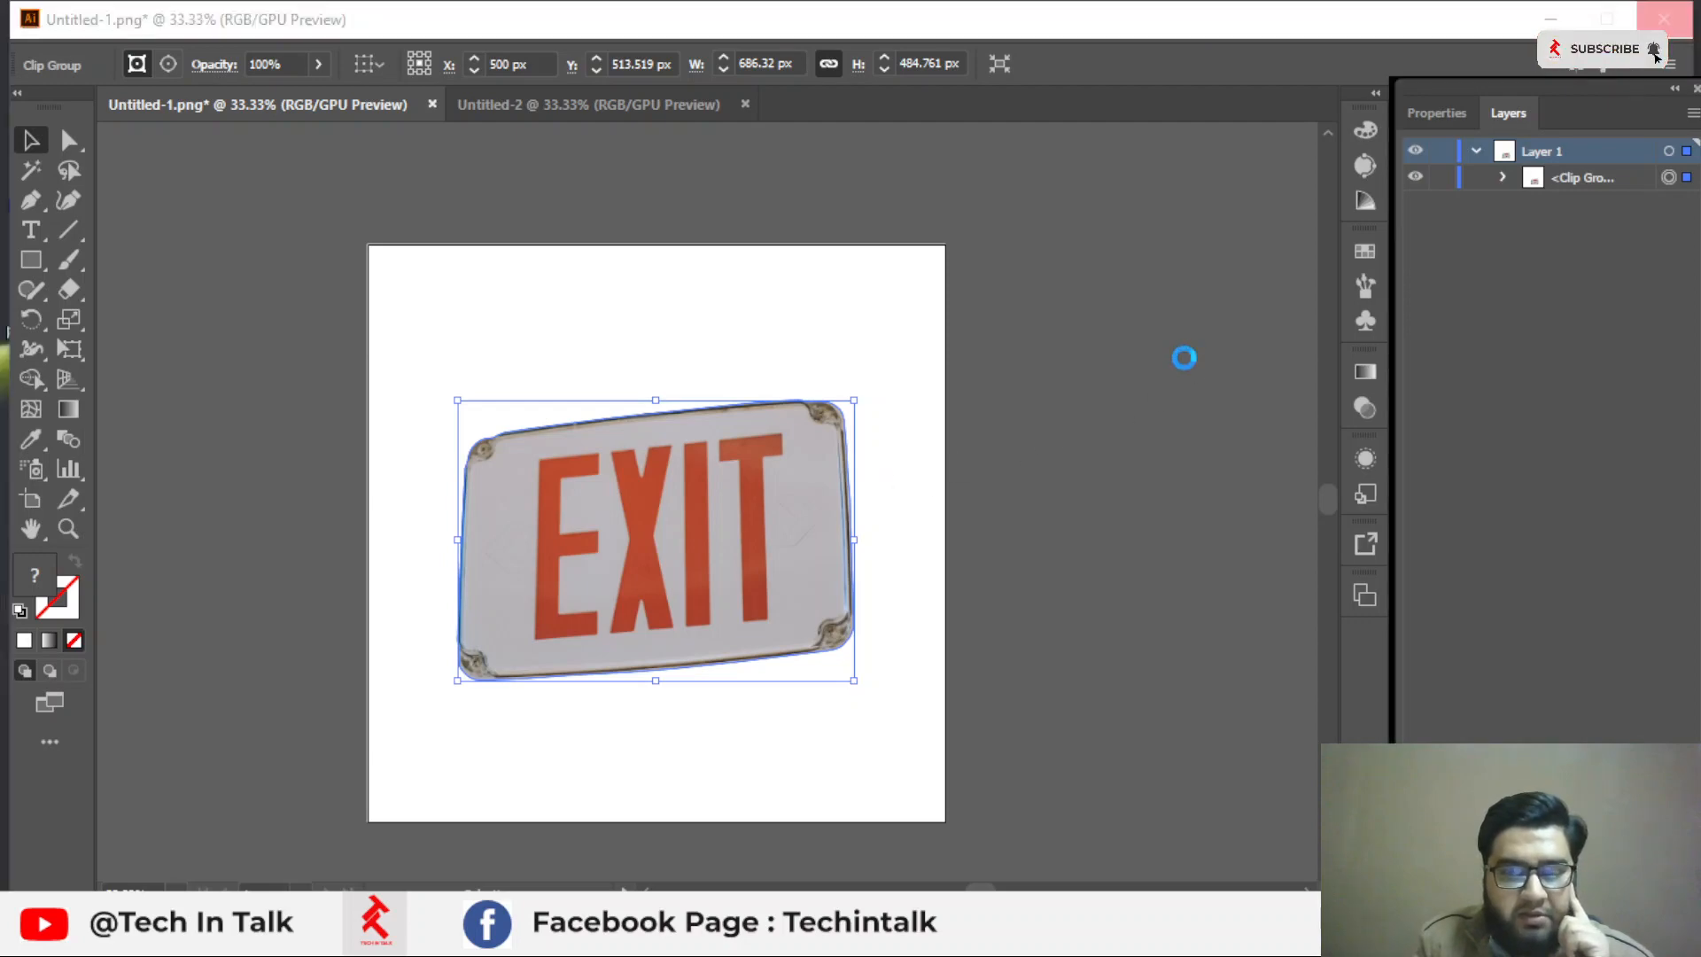
# Open Untitled-1.png from the desktop in the photo viewer, examine the sign's cut-out edges and background up close, and return to Illustrator.
pyautogui.press('super+d')
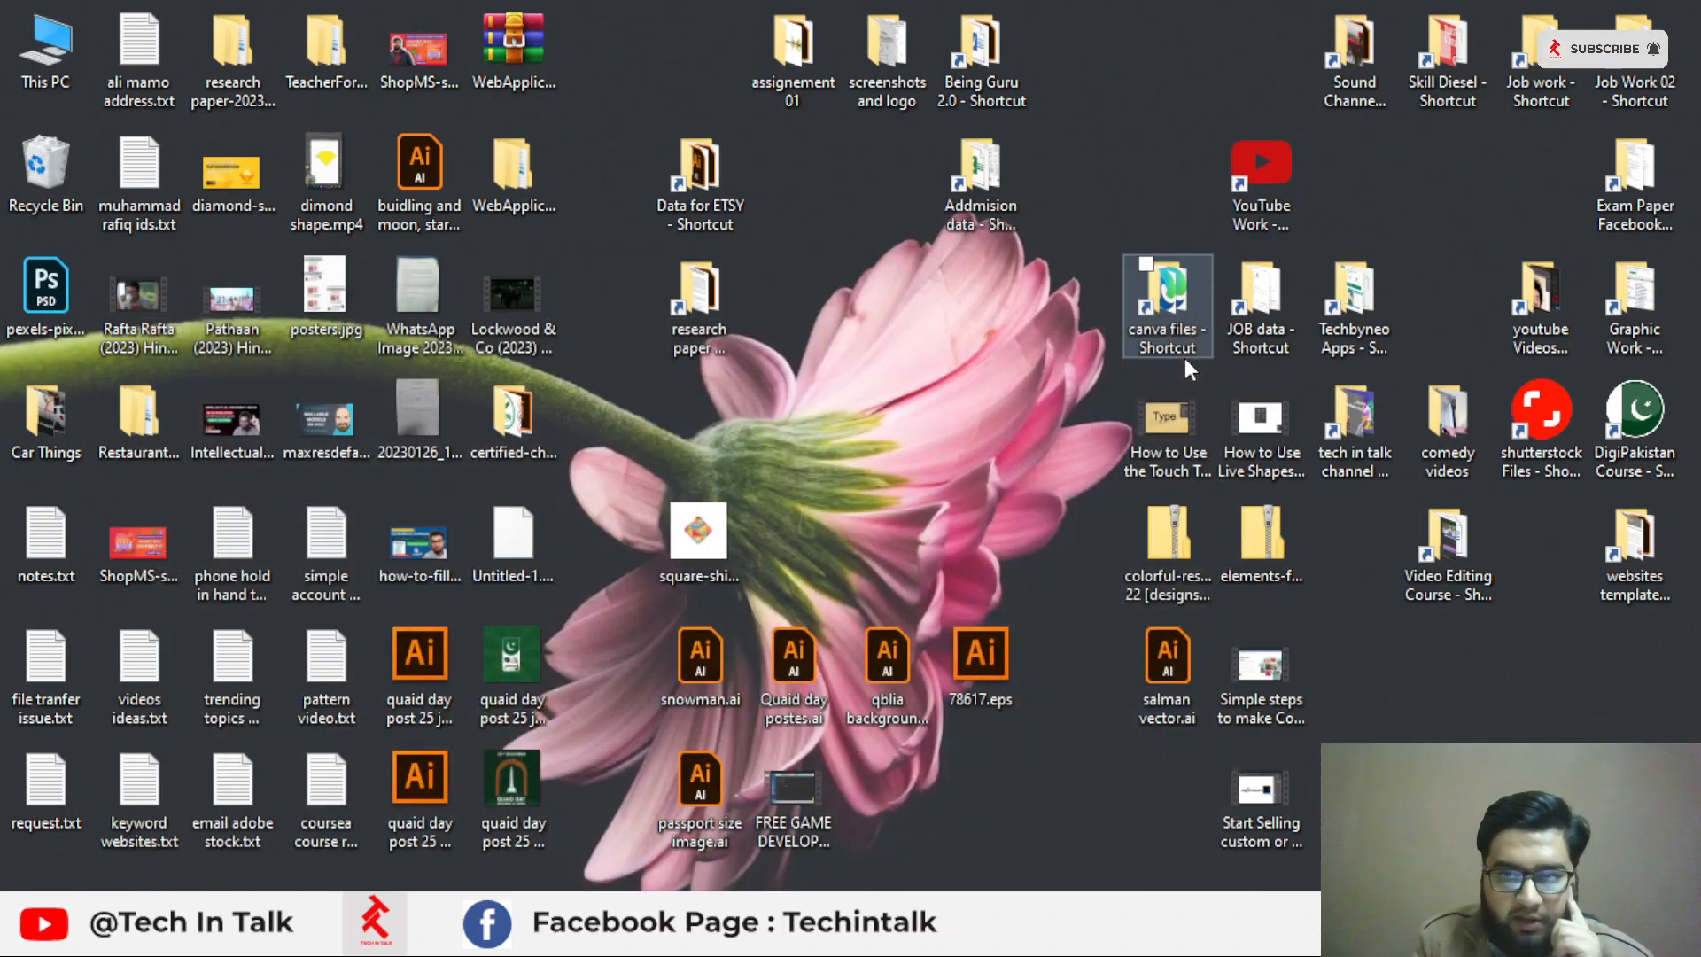
pyautogui.doubleClick(549, 556)
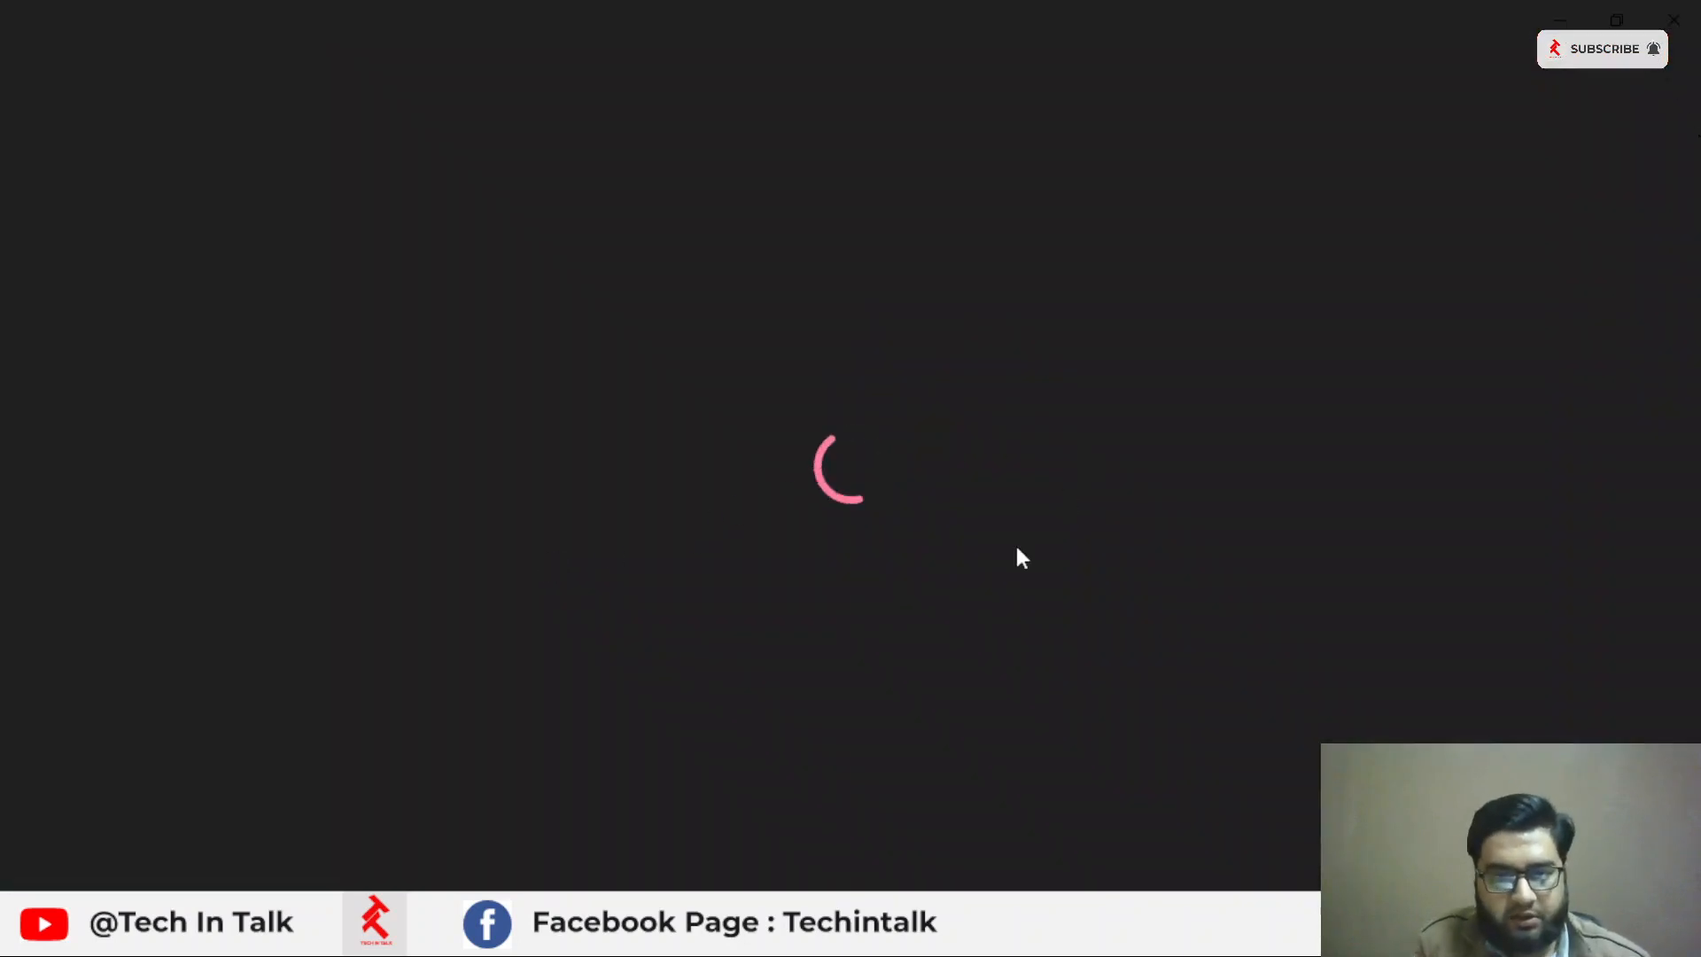
pyautogui.scroll(3, 918, 636)
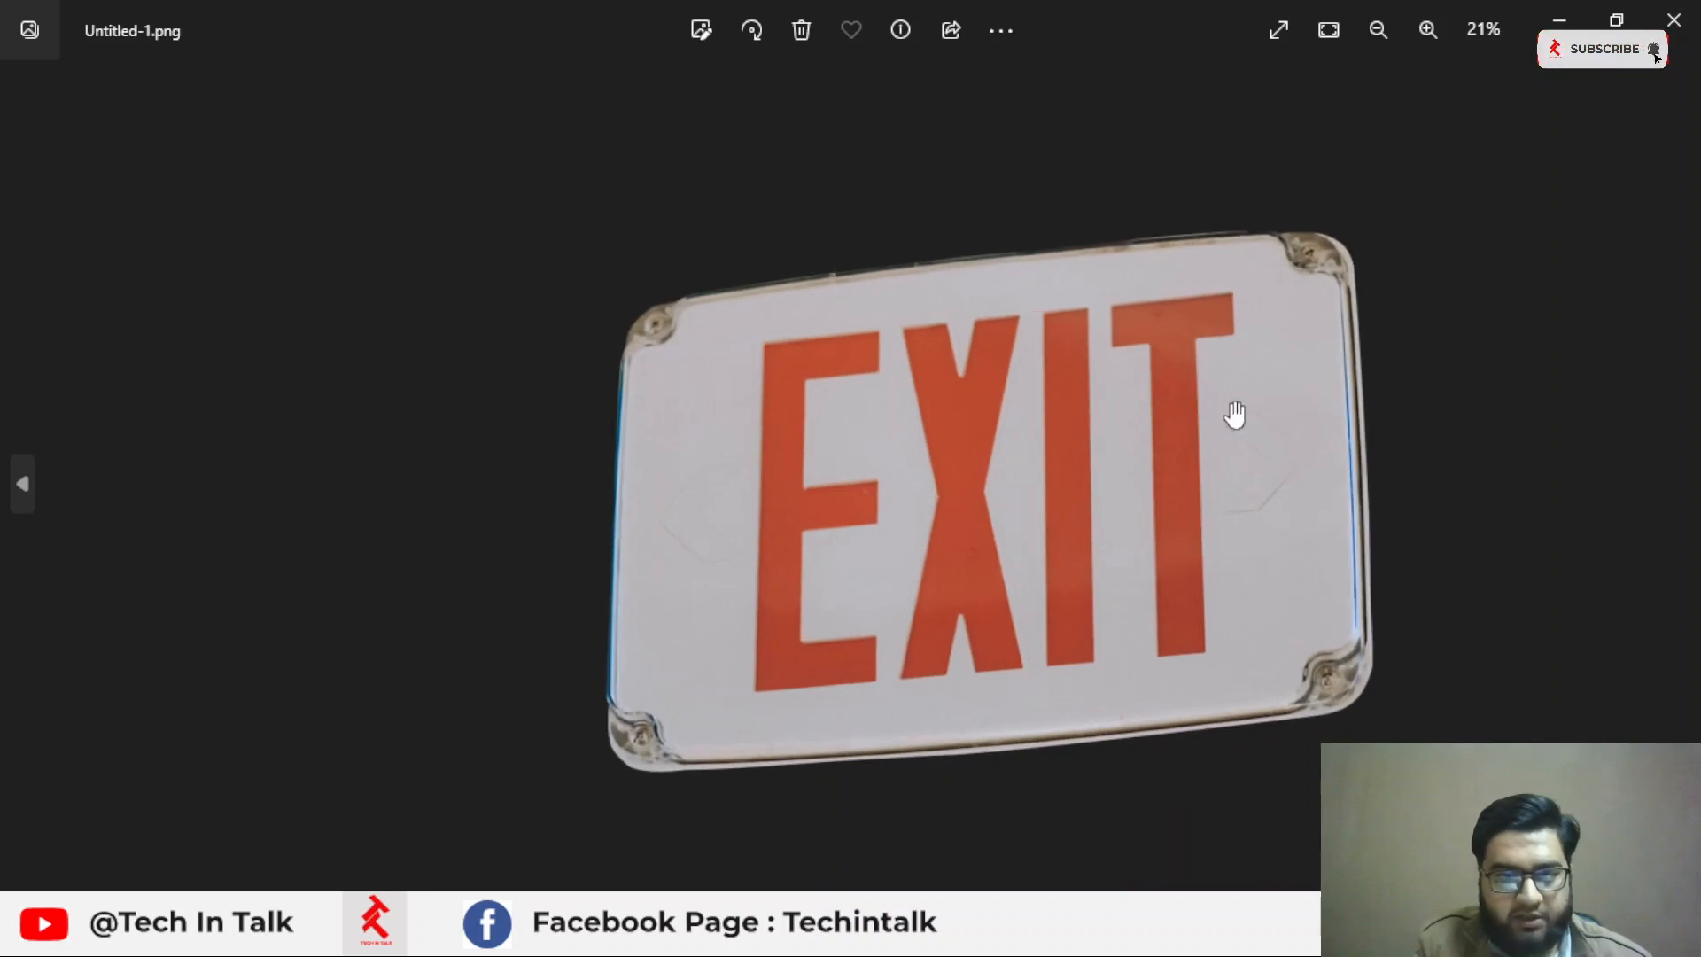
pyautogui.scroll(-2, 1234, 410)
pyautogui.scroll(5, 1161, 718)
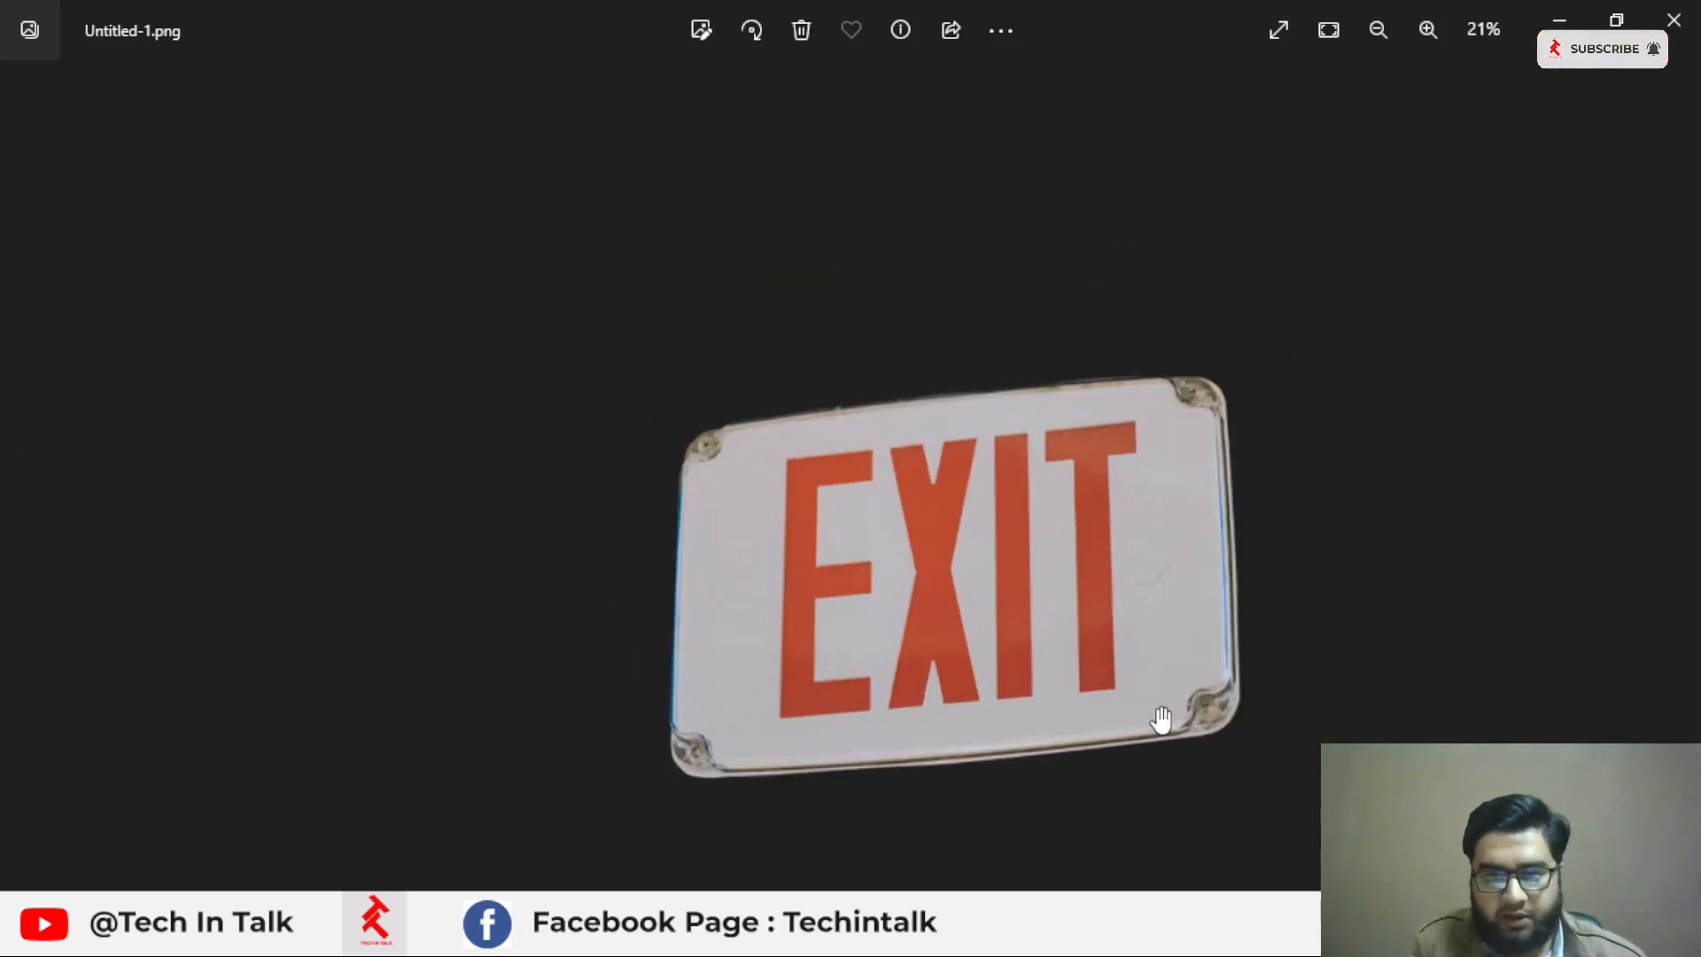
pyautogui.moveTo(1146, 718); pyautogui.dragTo(617, 677)
pyautogui.scroll(-1, 1393, 615)
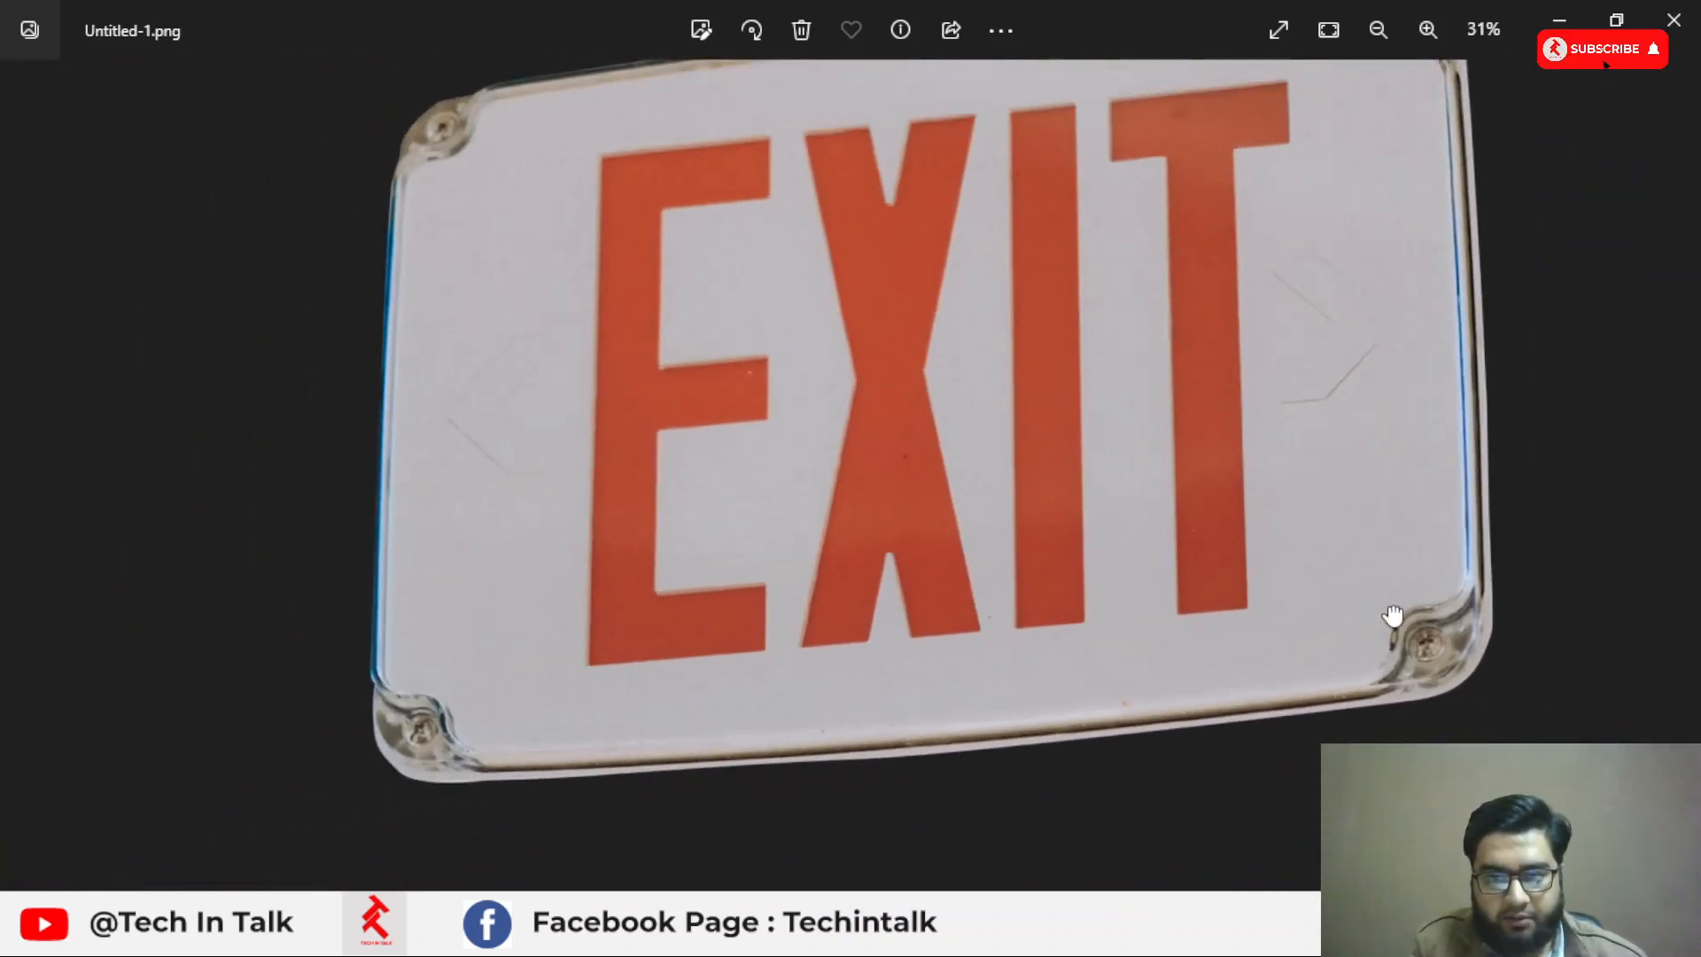
pyautogui.scroll(1, 1540, 628)
pyautogui.scroll(3, 1539, 629)
pyautogui.moveTo(1071, 615); pyautogui.dragTo(785, 596)
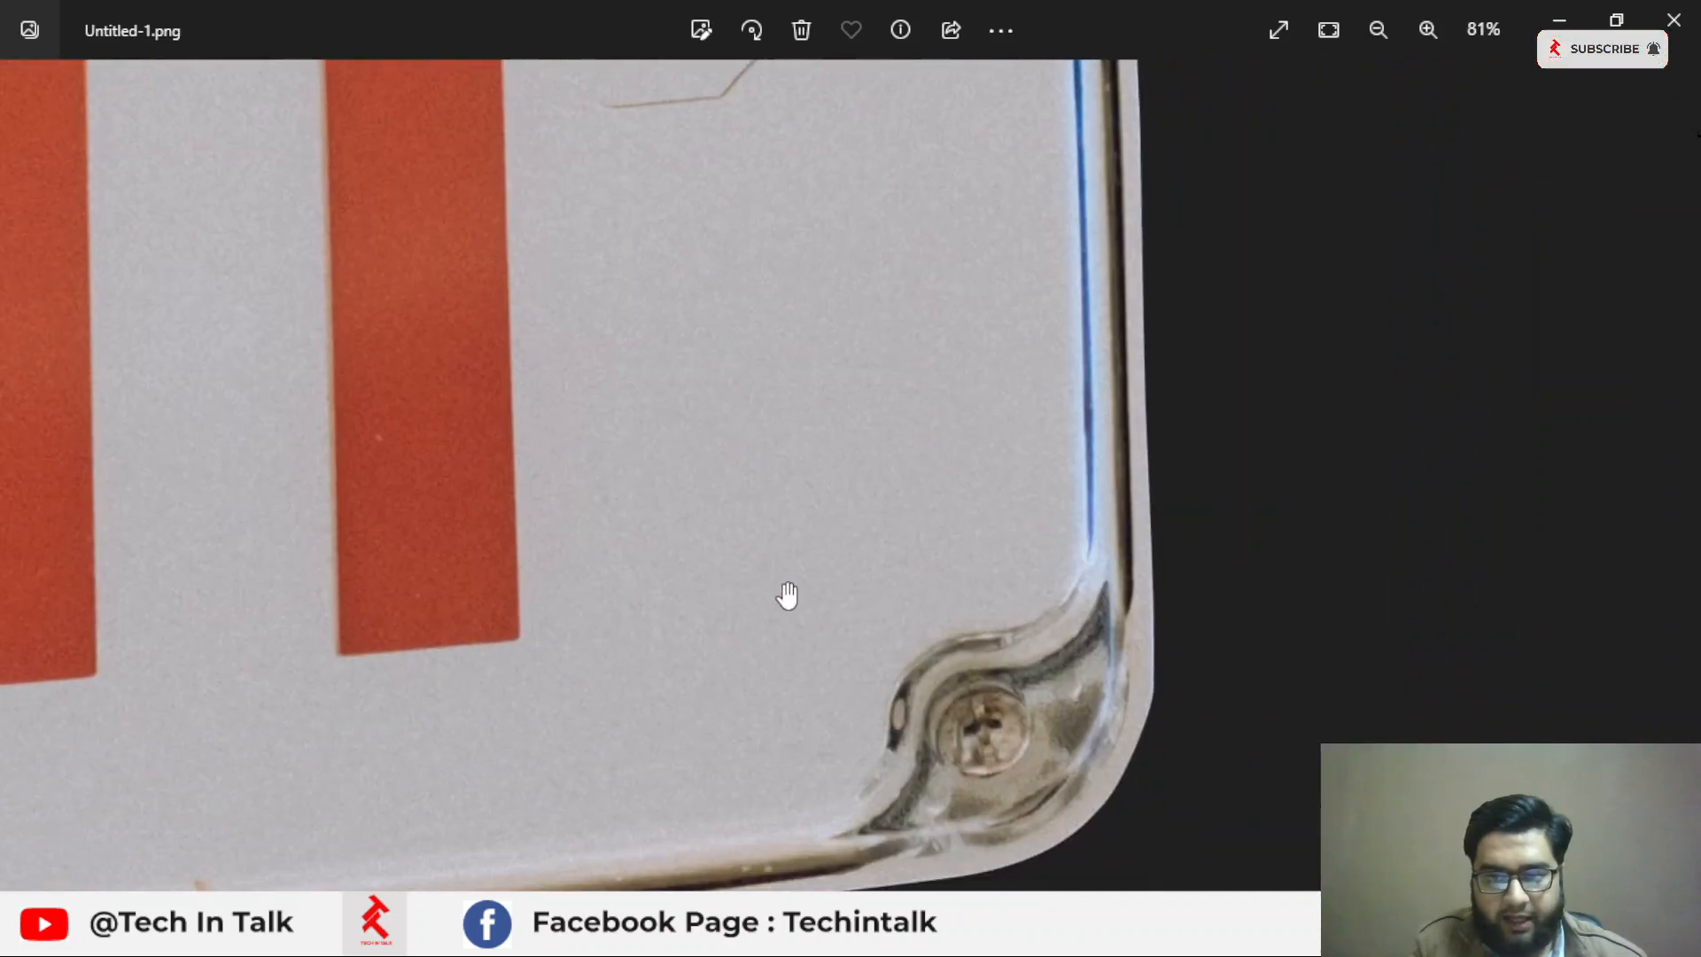
pyautogui.scroll(-4, 815, 596)
pyautogui.scroll(-1, 930, 567)
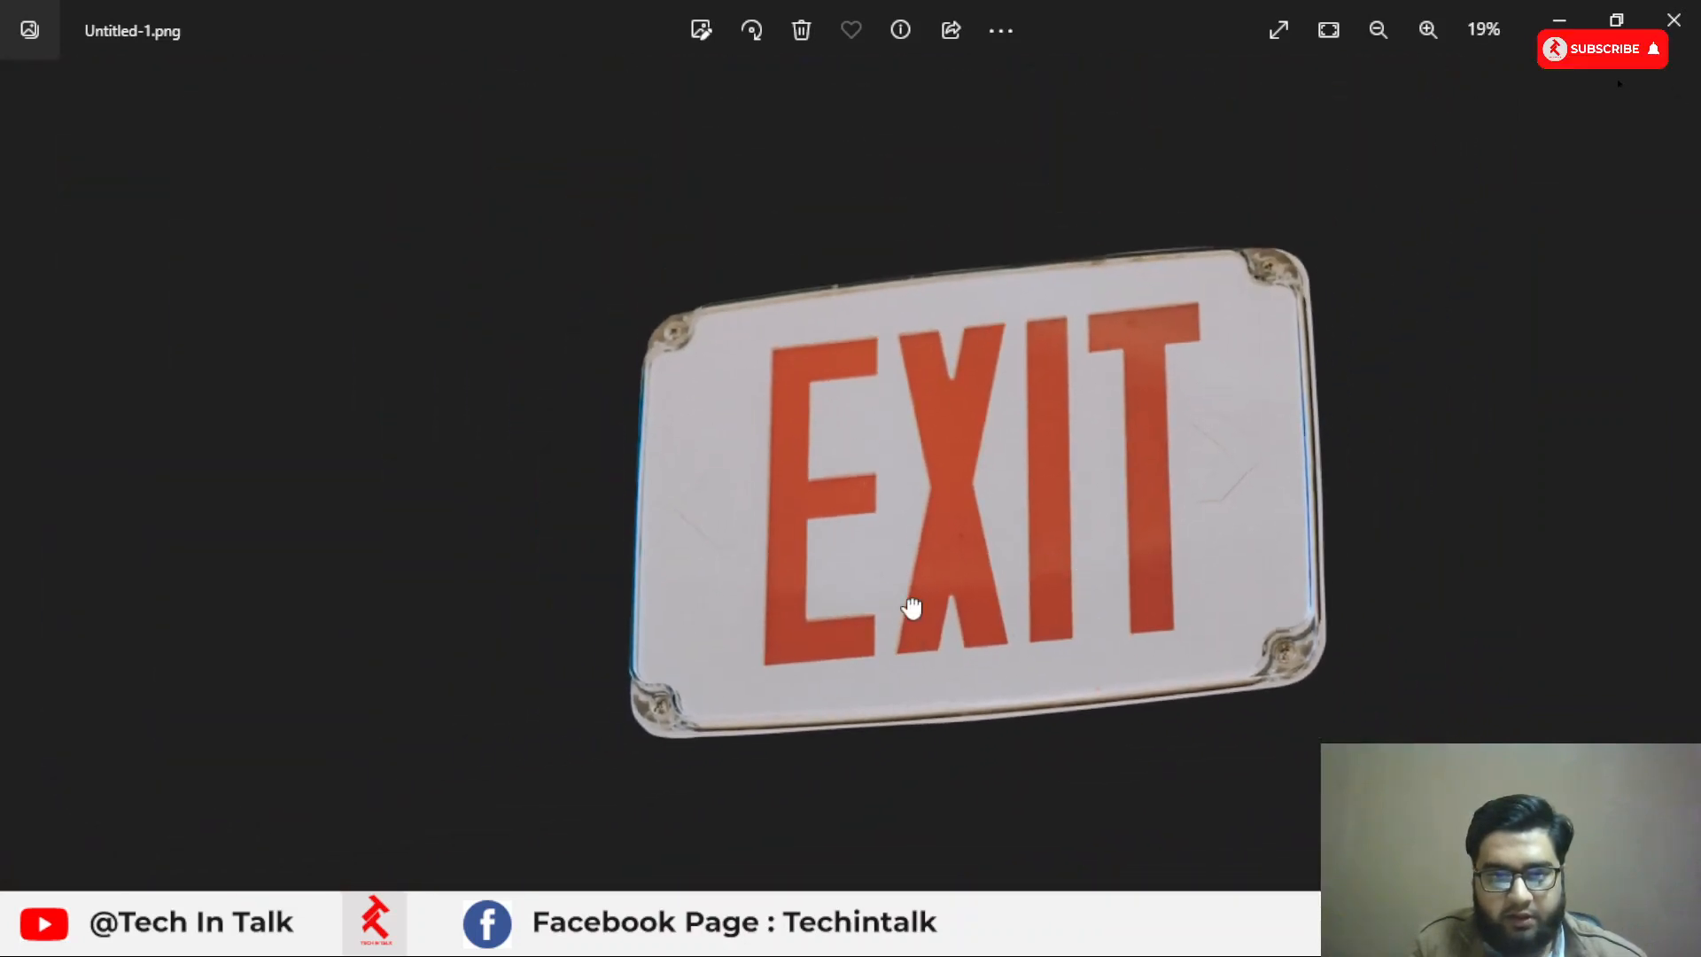
pyautogui.scroll(-2, 1042, 262)
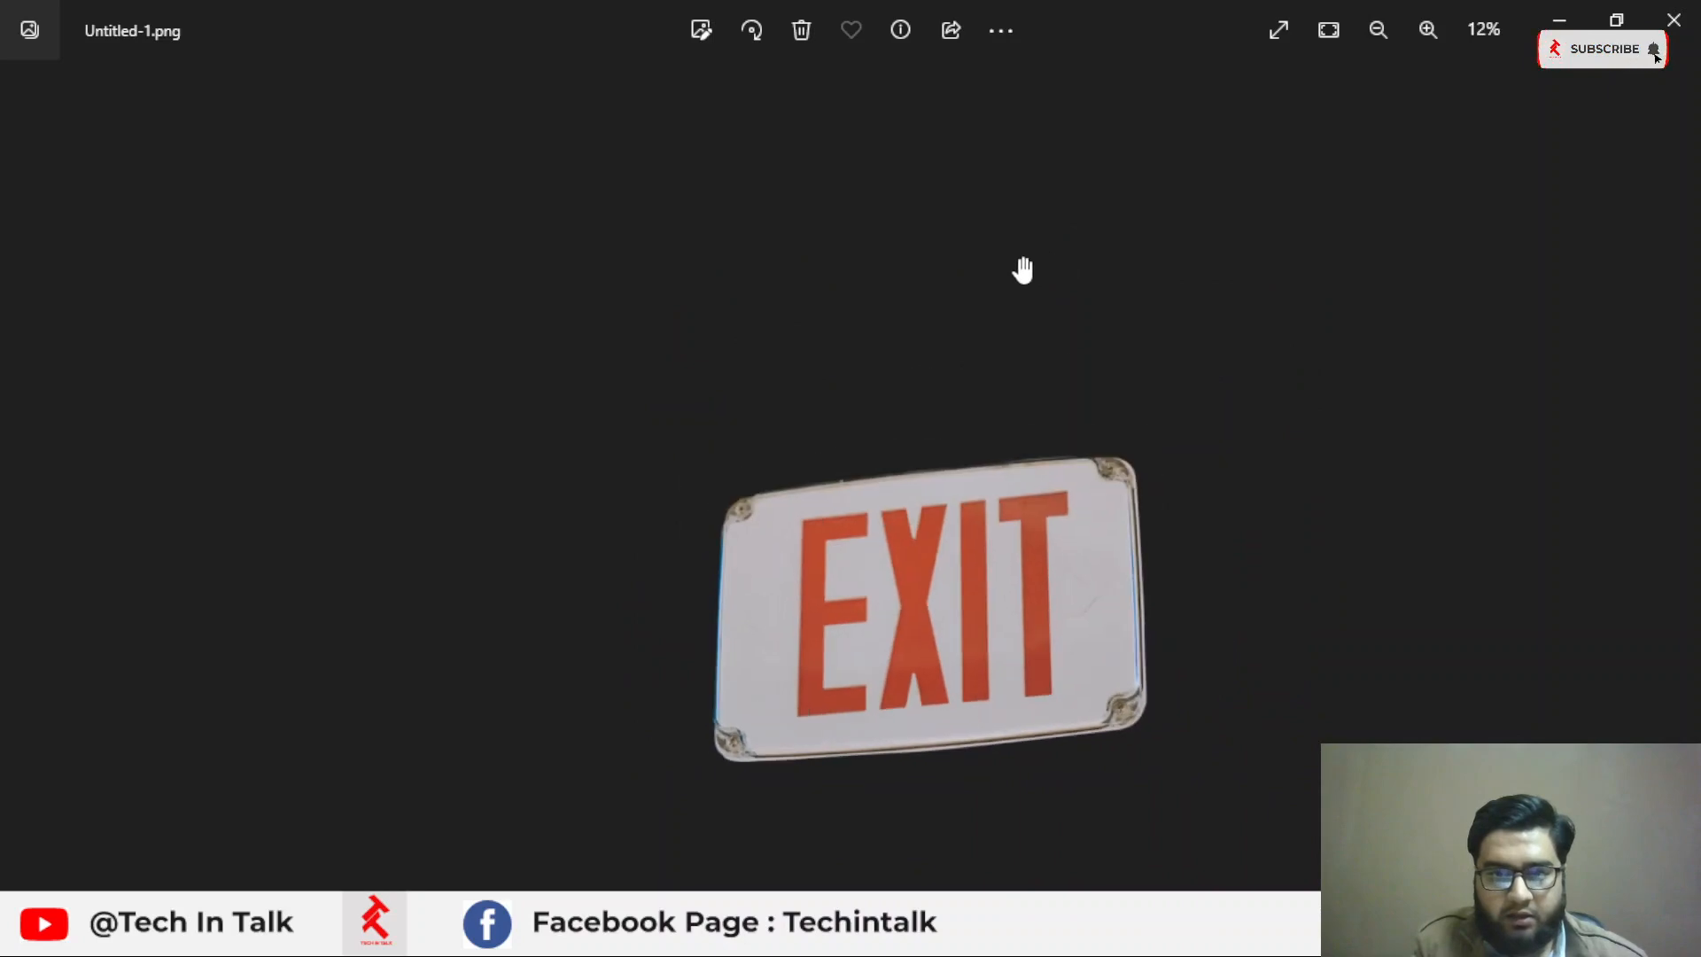
pyautogui.click(1673, 20)
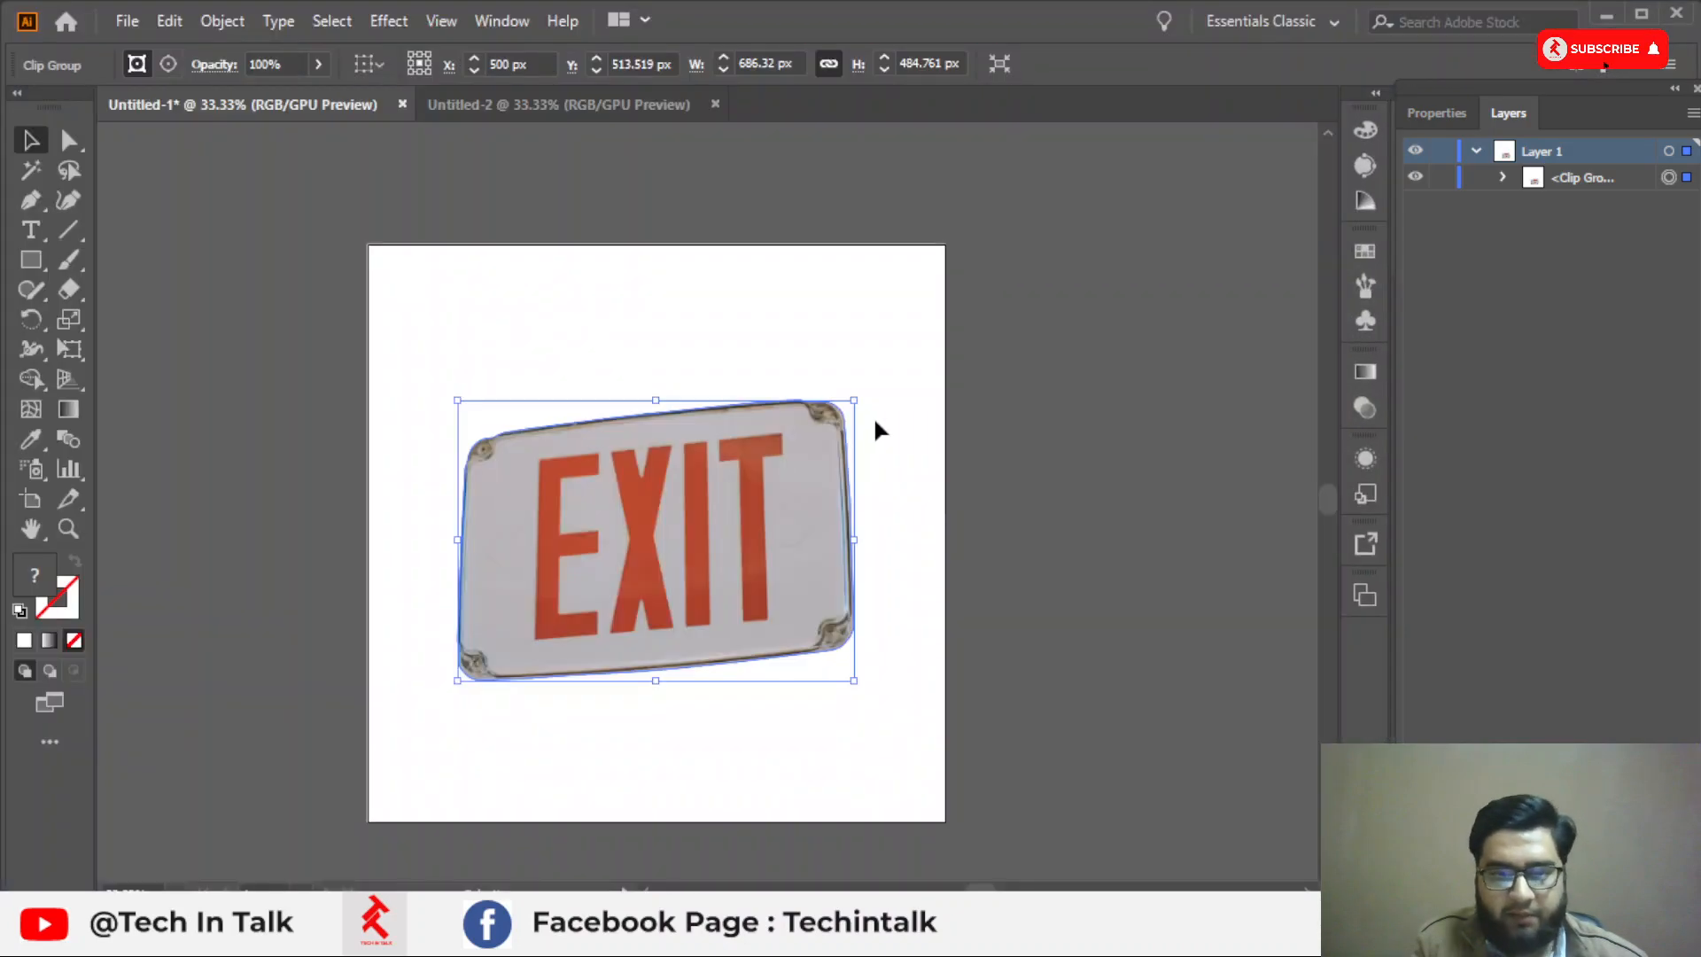
pyautogui.moveTo(478, 342); pyautogui.dragTo(802, 523)
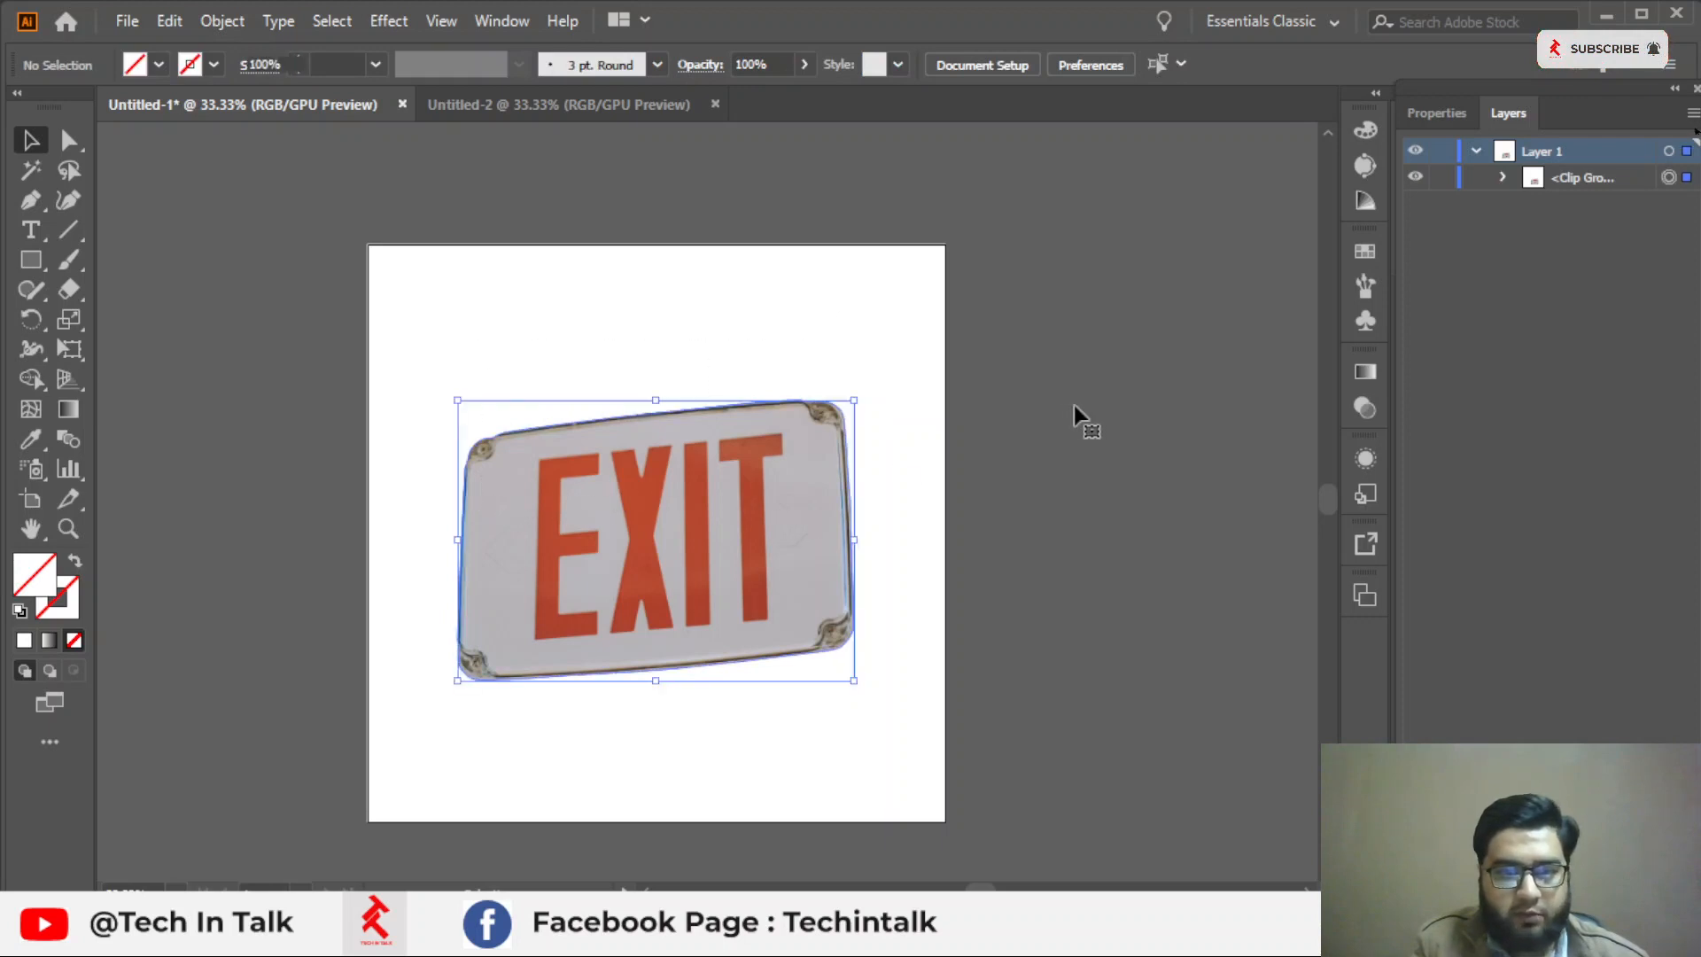
pyautogui.click(634, 338)
pyautogui.moveTo(485, 312); pyautogui.dragTo(815, 575)
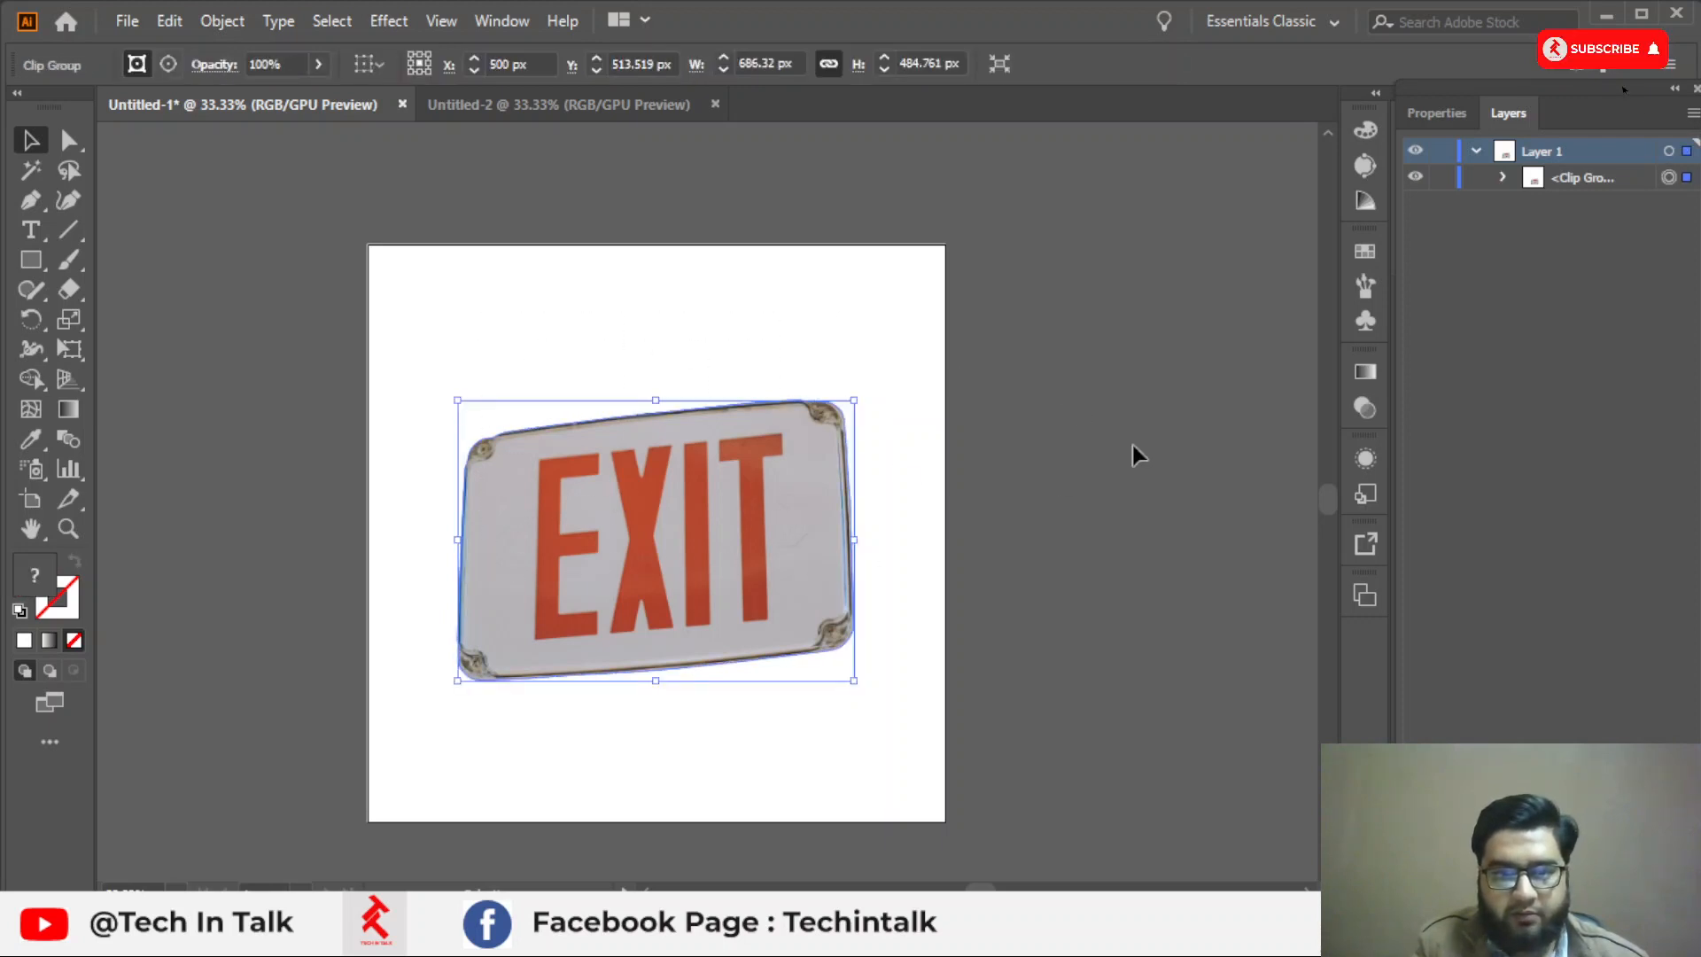